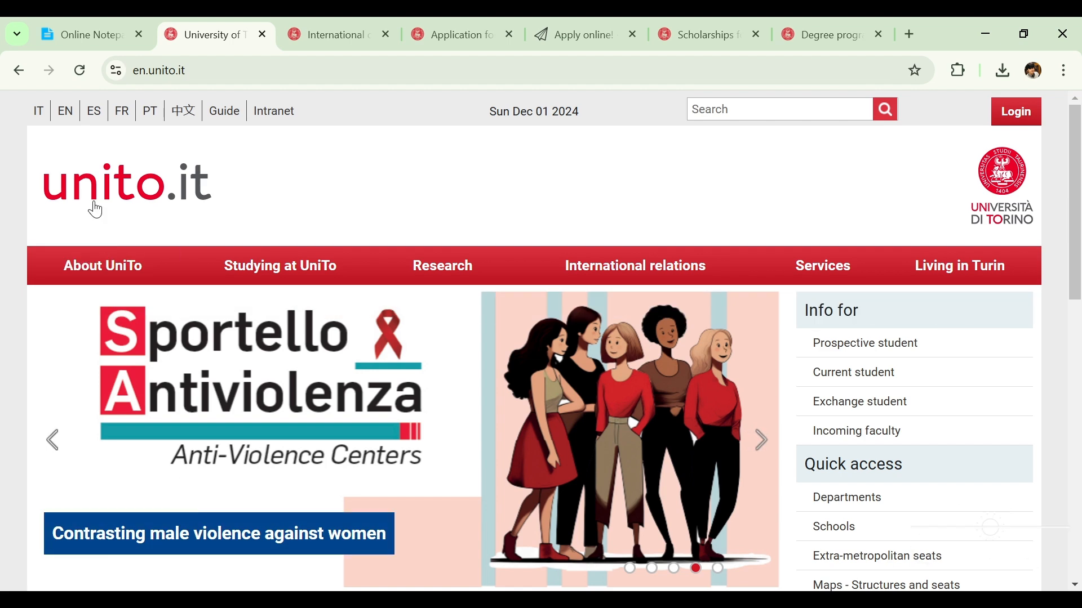
Step: Read the University of Turin notes in the online notepad, and return to the university's homepage
click(66, 22)
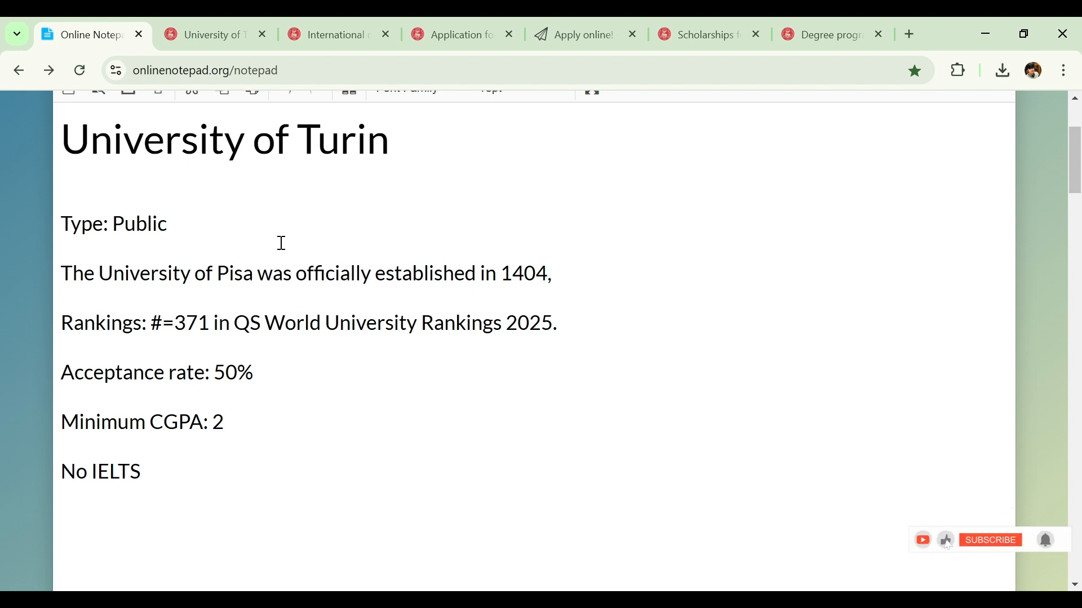
scroll(1076, 153, up, 1)
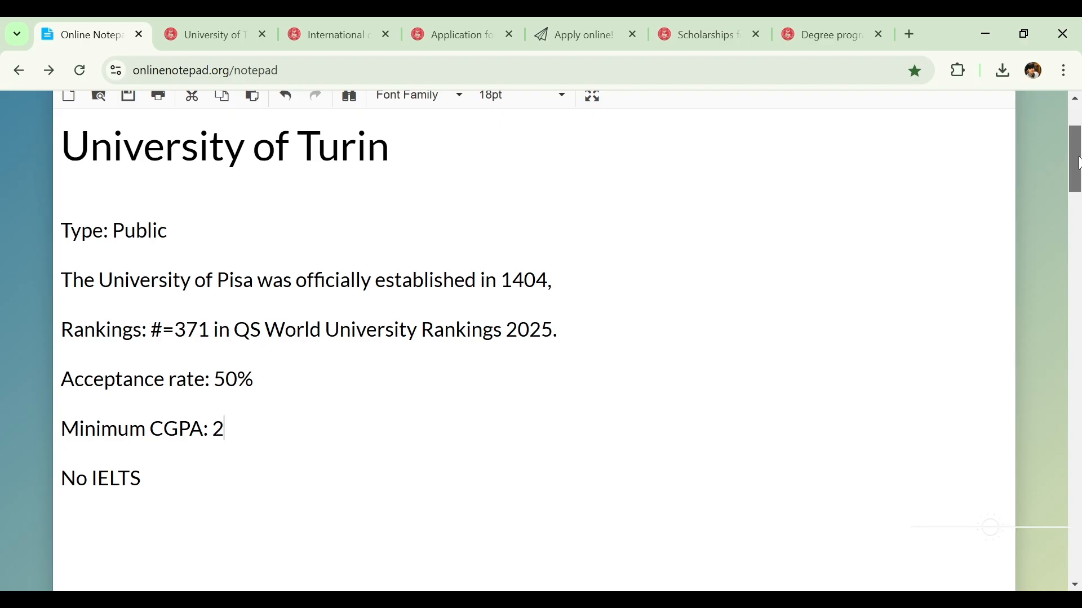
drag(1078, 164, 1078, 153)
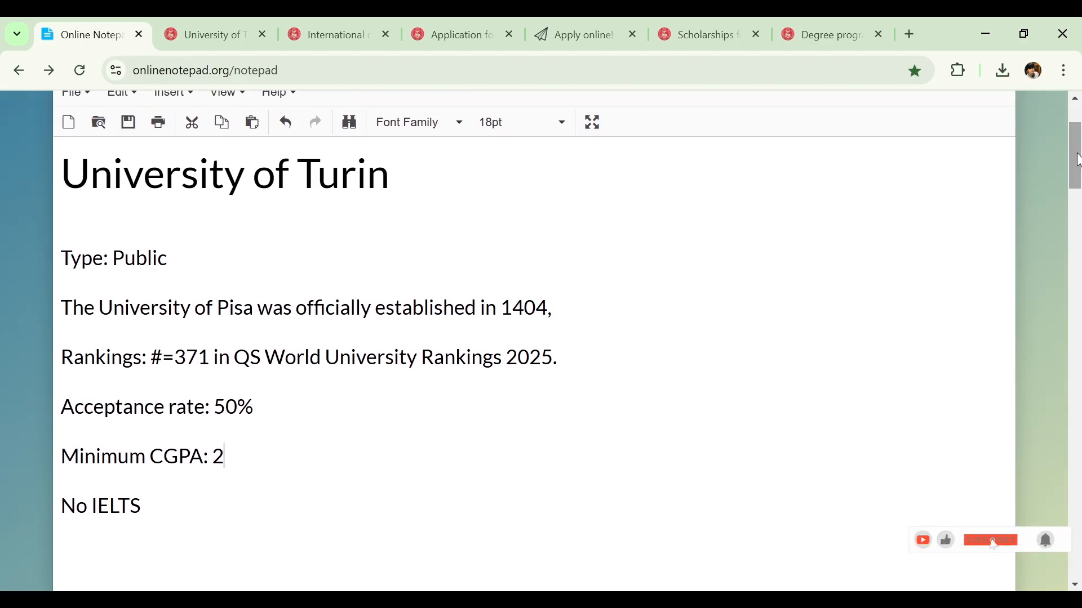
click(235, 29)
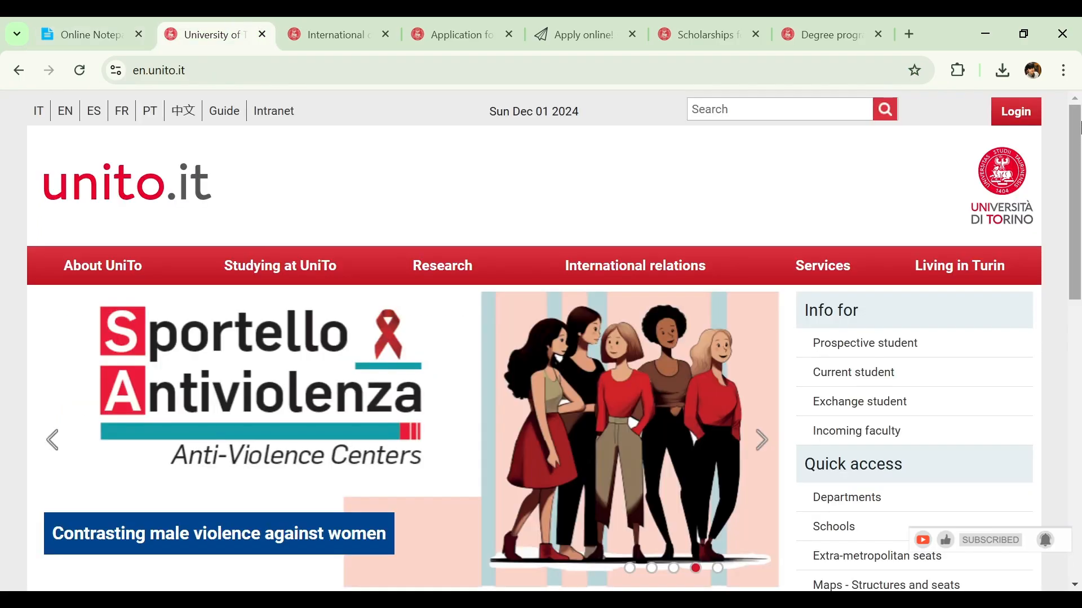
drag(1079, 127, 1079, 102)
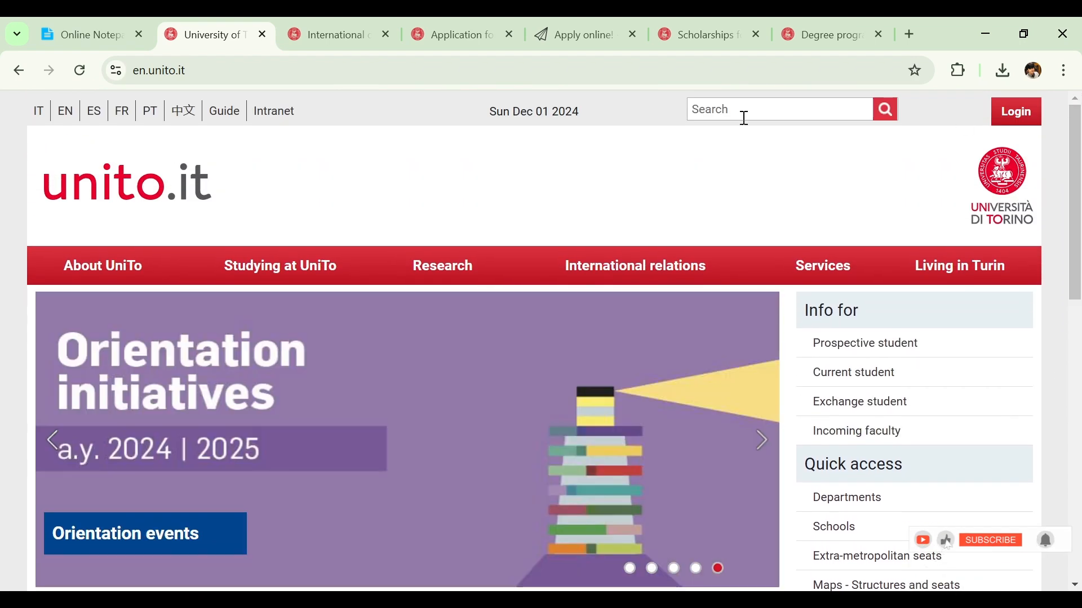
Step: Review the scholarships for international students, including the details of the "UniTo for Students at Risk" scholarships
click(684, 32)
drag(1074, 137, 1055, 237)
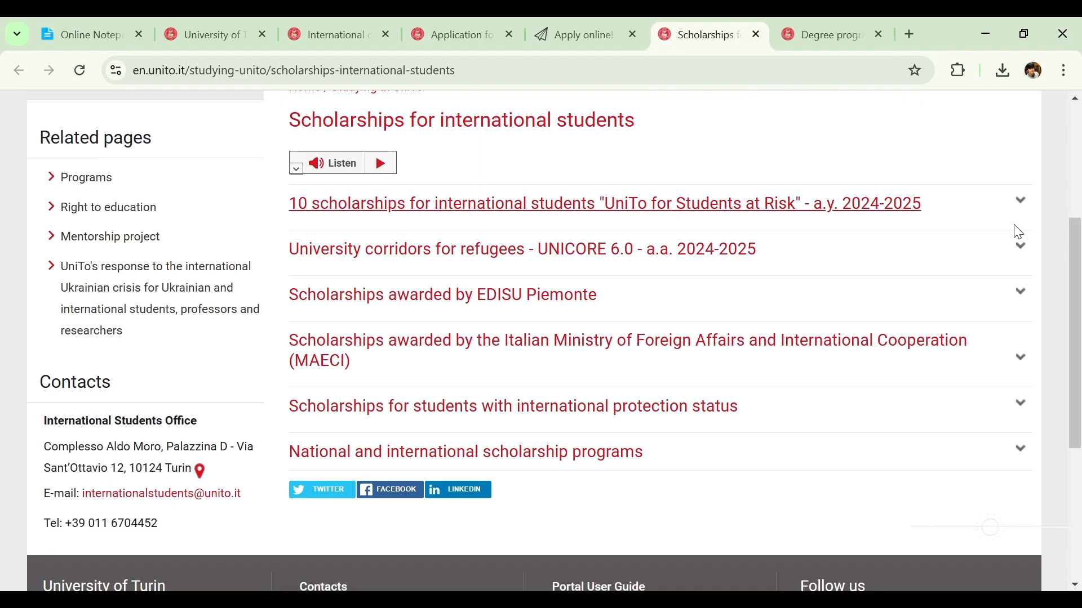
click(1023, 218)
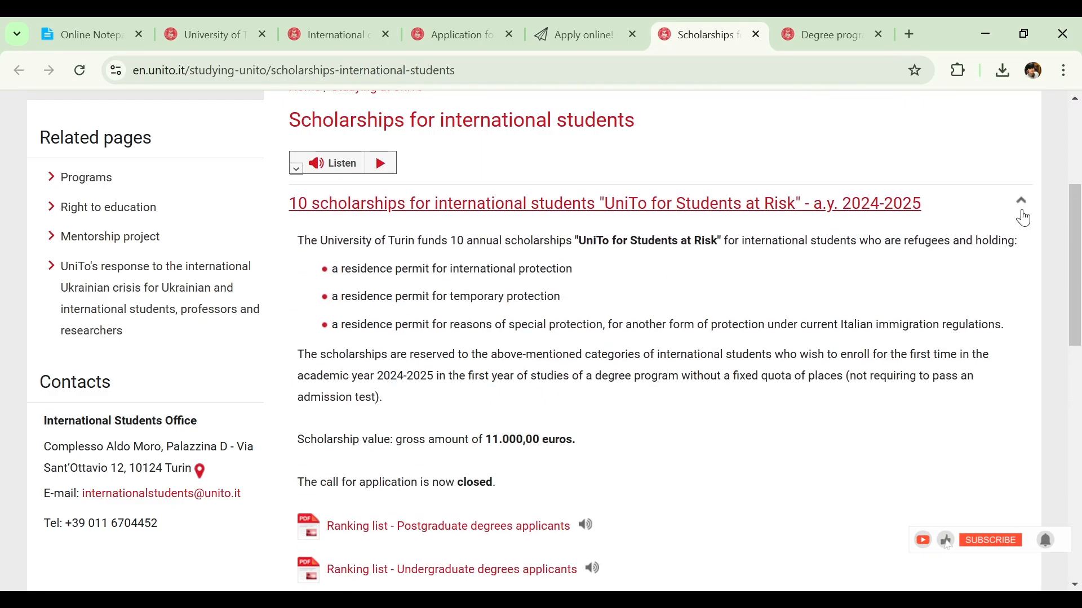
click(1023, 218)
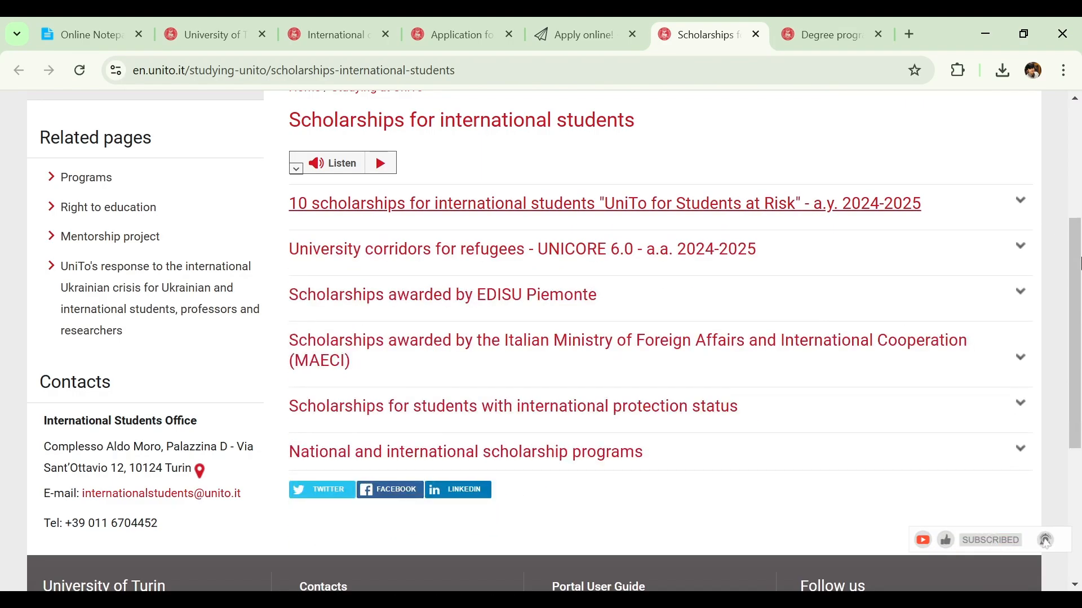
drag(1078, 263, 1078, 283)
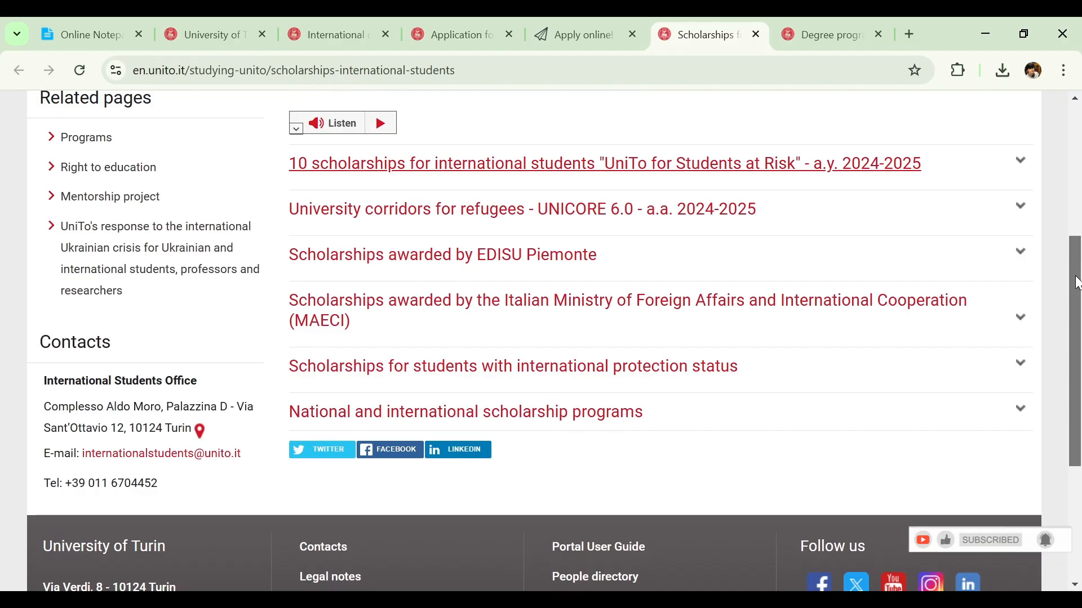
drag(1079, 284, 1074, 164)
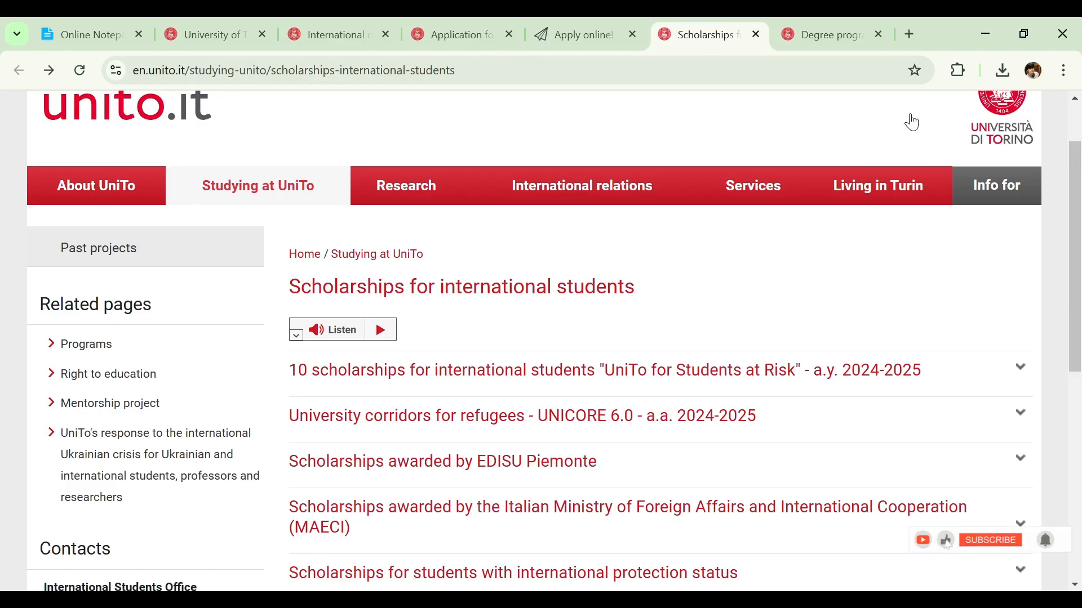
Step: Check the undergraduate degrees offered in English for academic year 2024-2025, and collapse their list
click(832, 39)
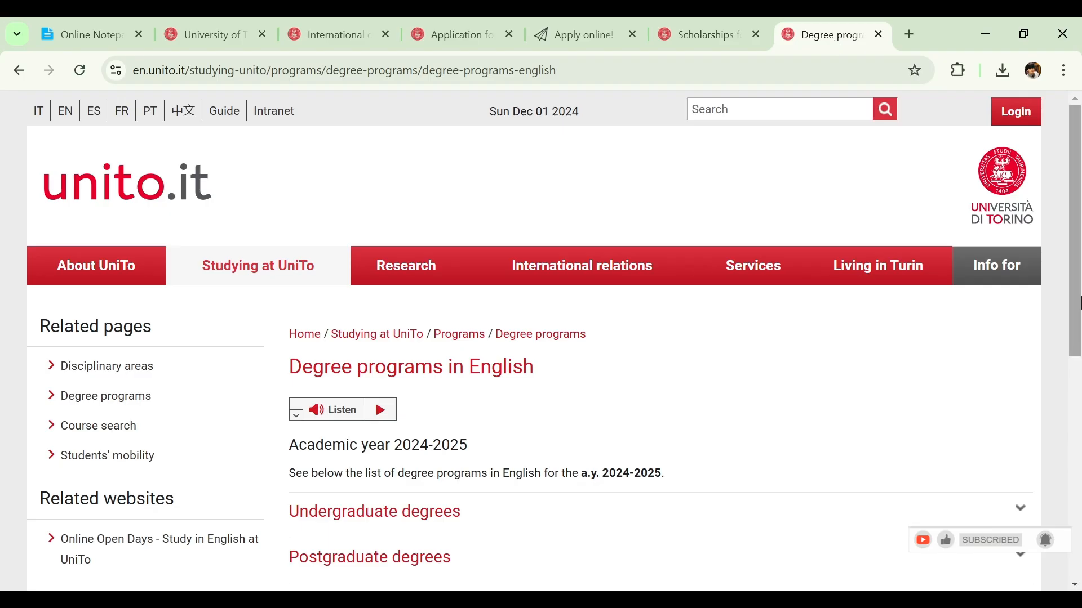
drag(1077, 303, 1073, 389)
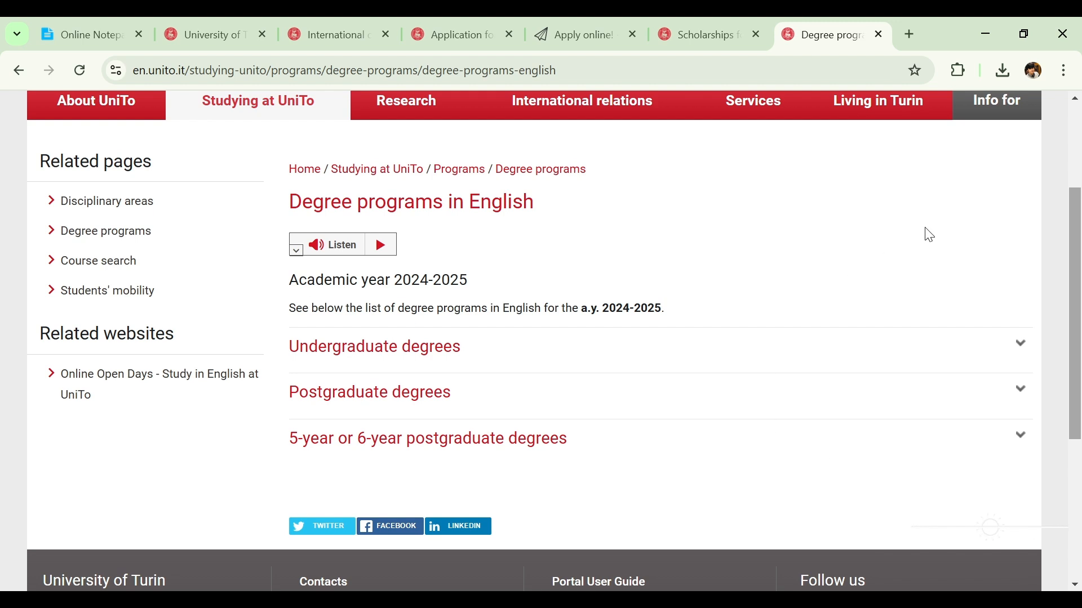
click(1017, 358)
drag(1076, 305, 1073, 341)
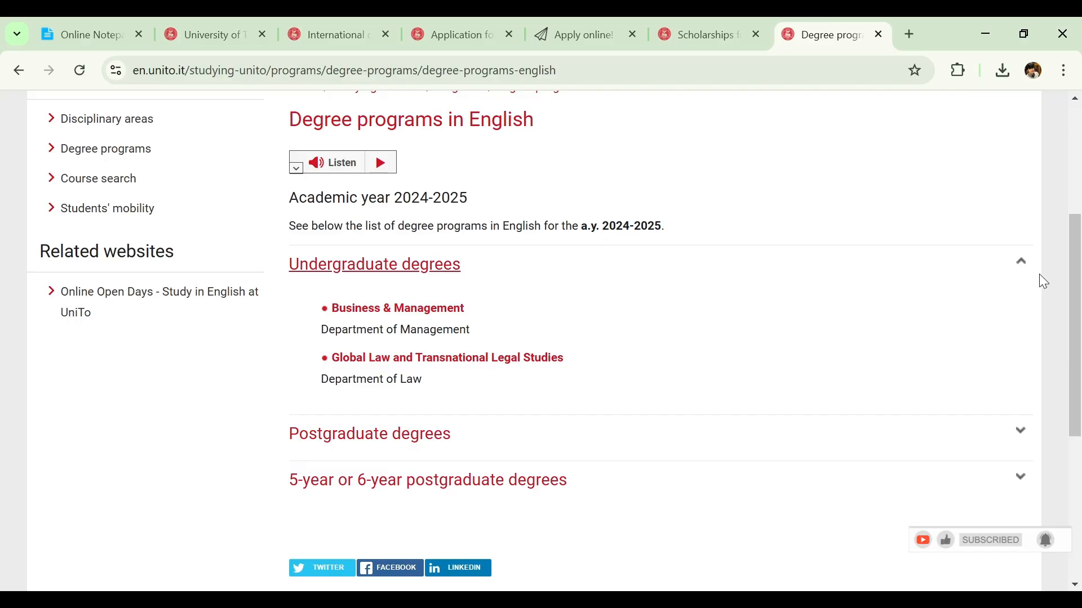
click(1017, 276)
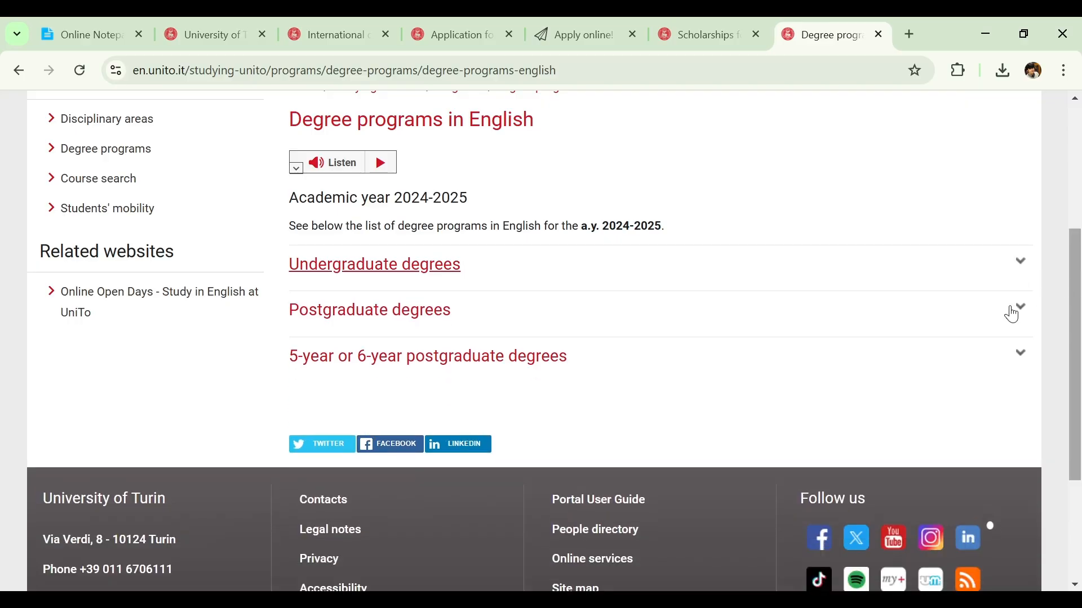
Step: Expand and look through the list of postgraduate degrees offered in English
click(1017, 309)
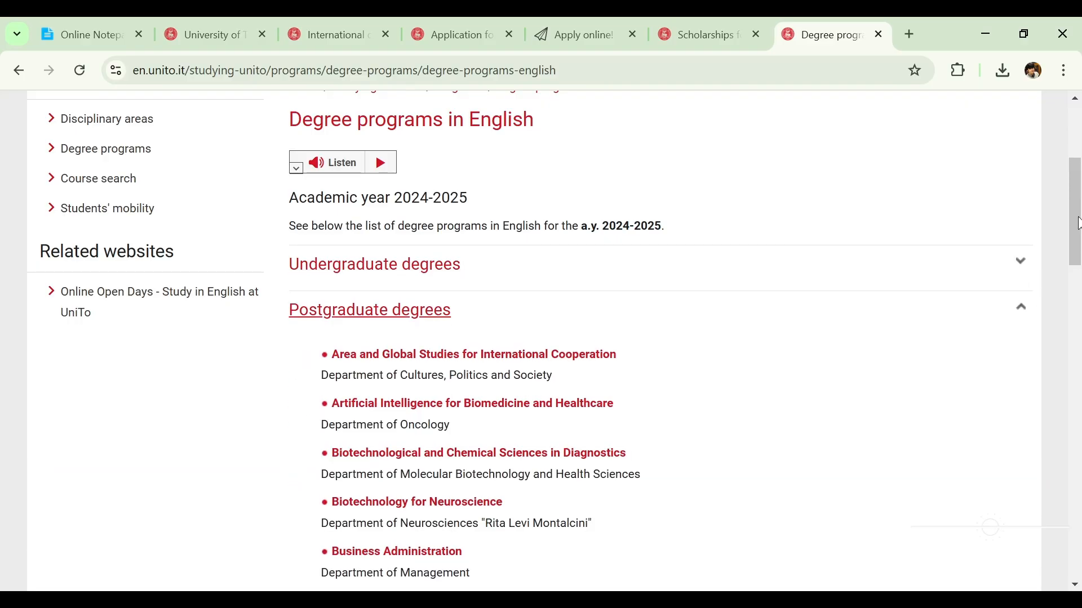
drag(1078, 224, 1057, 243)
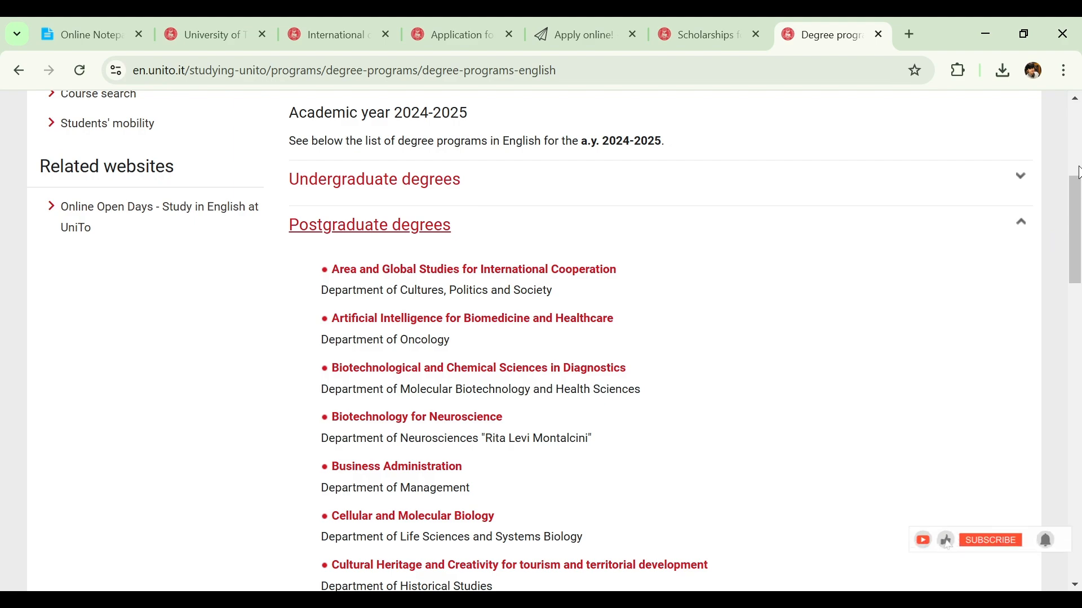
drag(1078, 194, 687, 160)
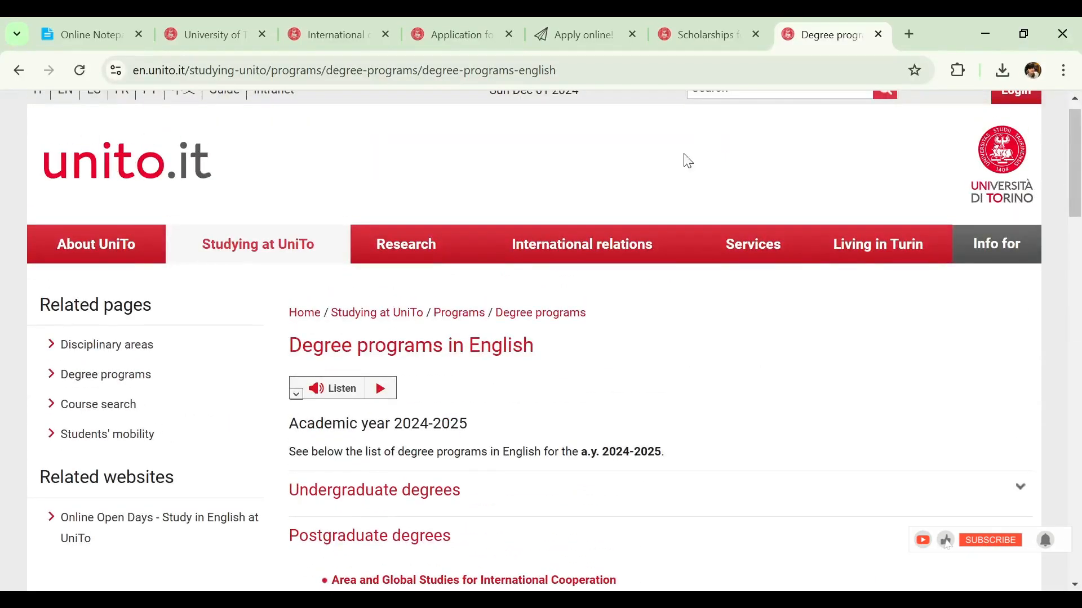
Step: Go to the apply.unito.it application portal and start registration as a new applicant
click(567, 20)
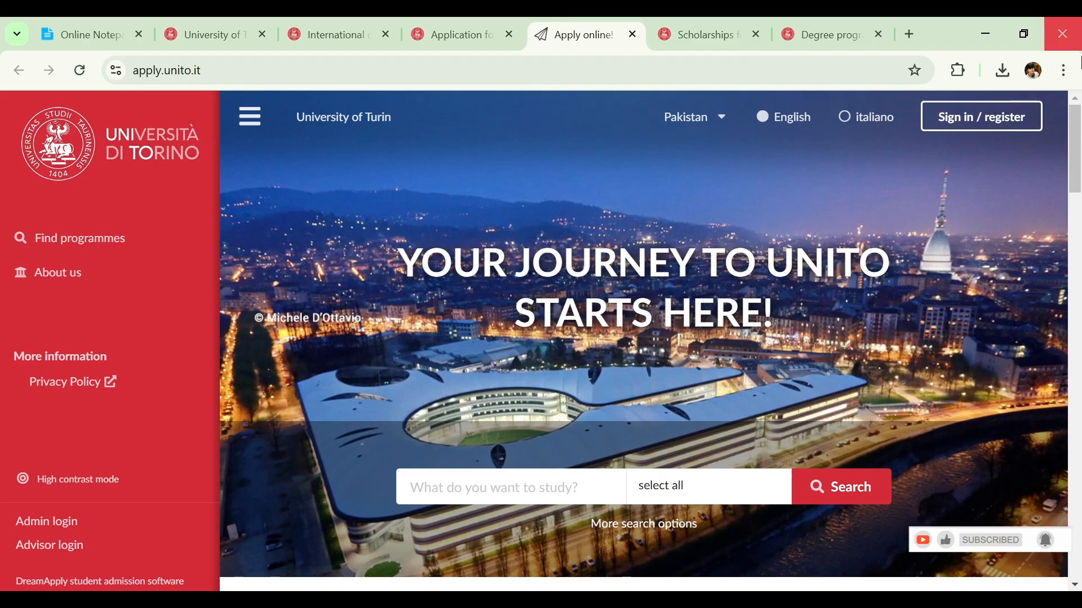
mouse_move(1076, 141)
mouse_down()
mouse_move(1075, 169)
mouse_move(1076, 131)
mouse_up()
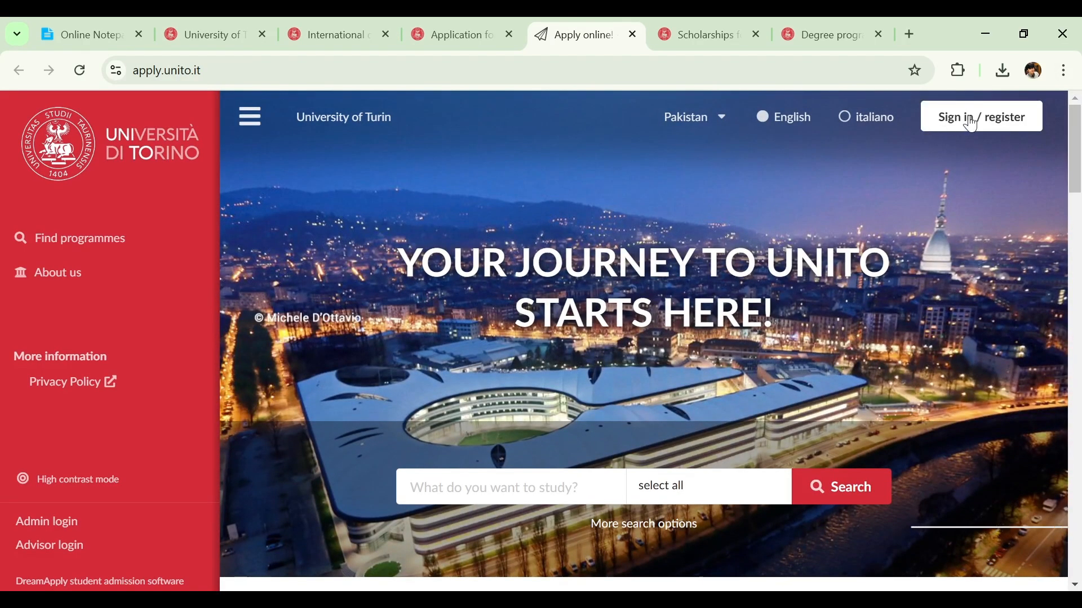
click(996, 120)
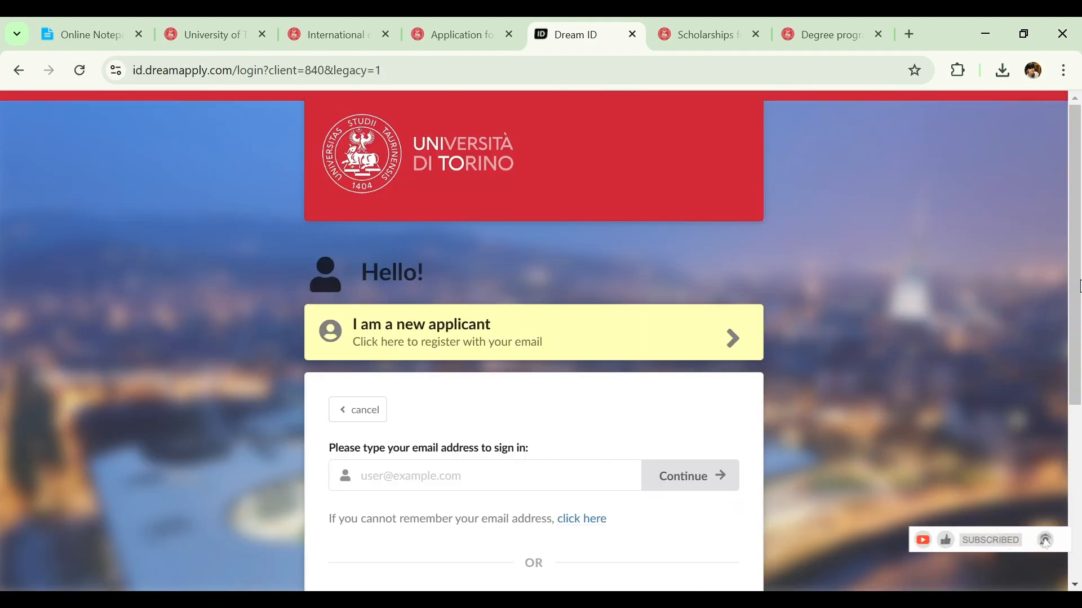
drag(1079, 288, 1070, 348)
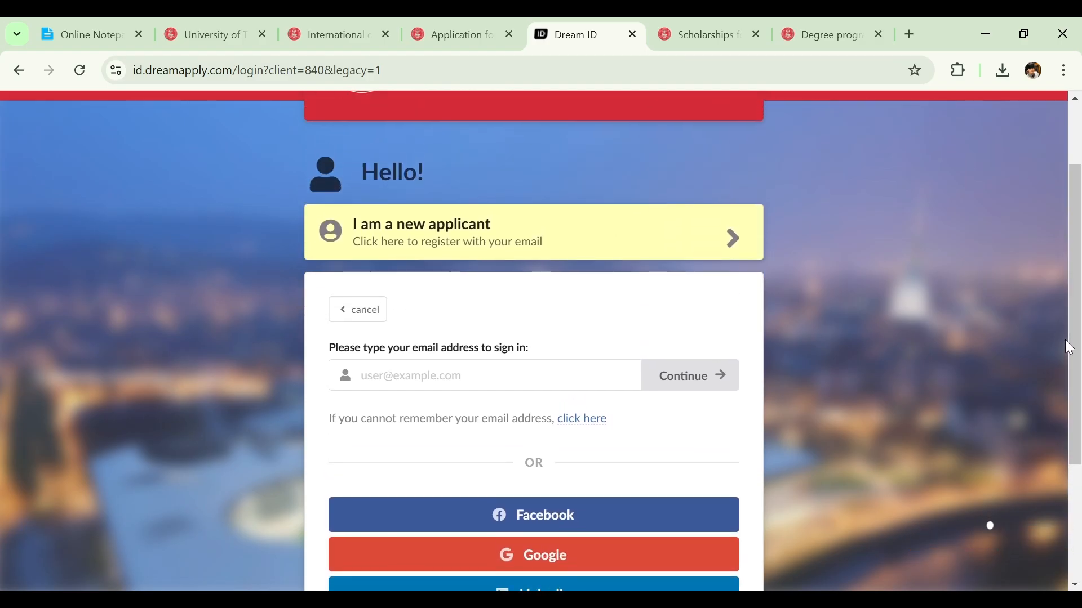
click(622, 223)
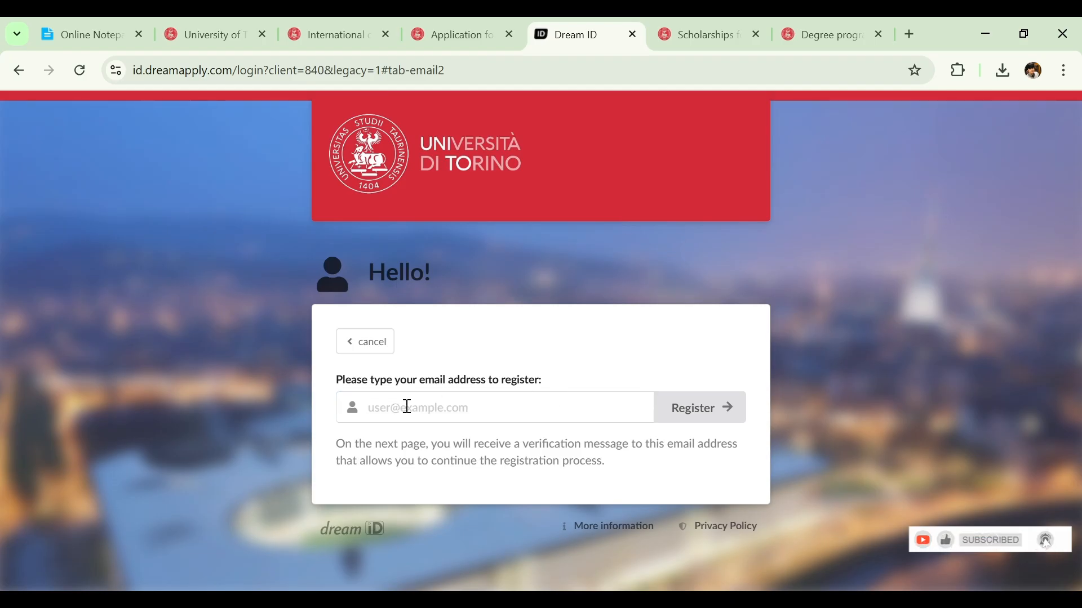
Step: Enter the applicant's email address and submit it for registration
click(432, 407)
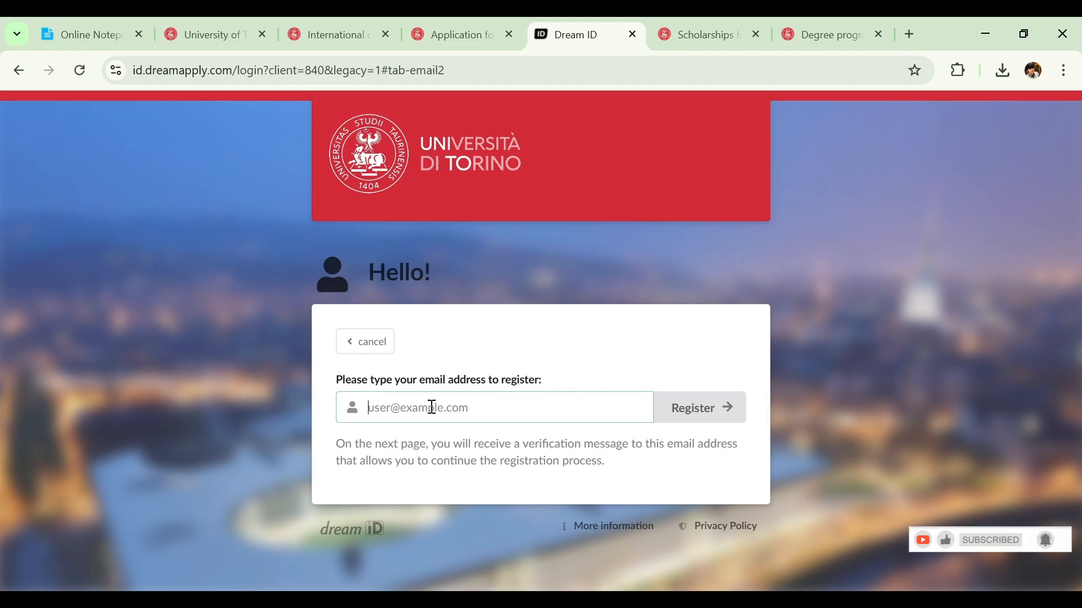
key(ctrl+v)
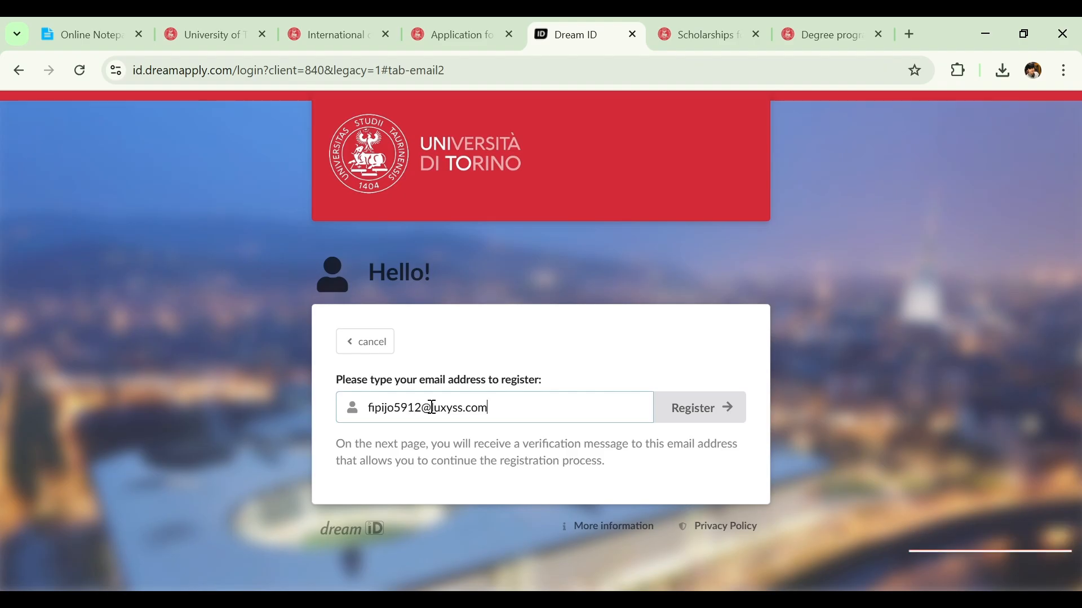
click(695, 420)
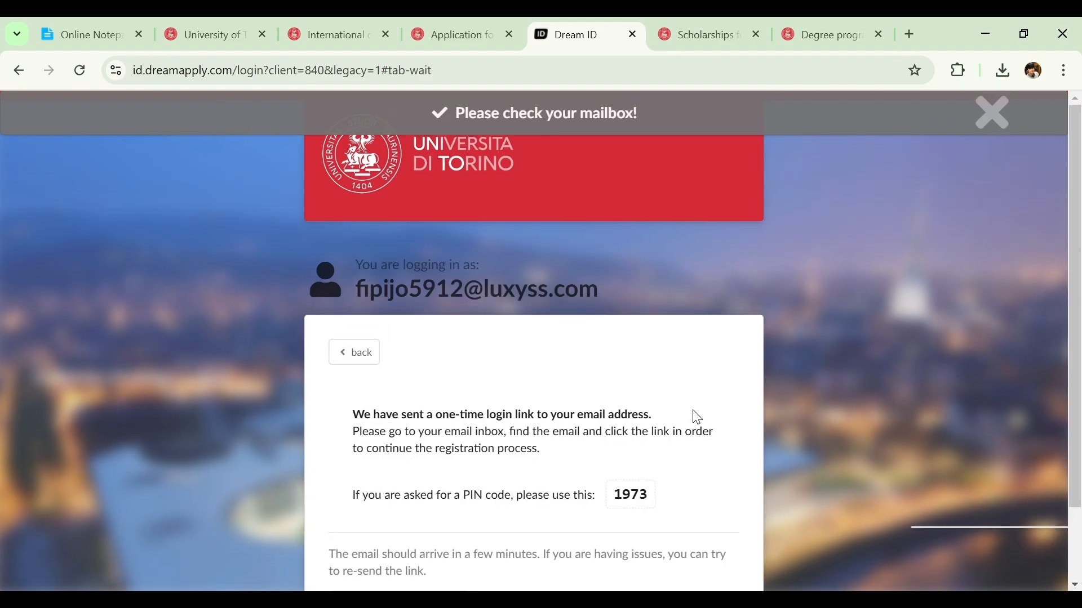
Step: Follow the registration link in the DreamID email and approve sharing the applicant's data with the University of Turin
scroll(1077, 225, down, 2)
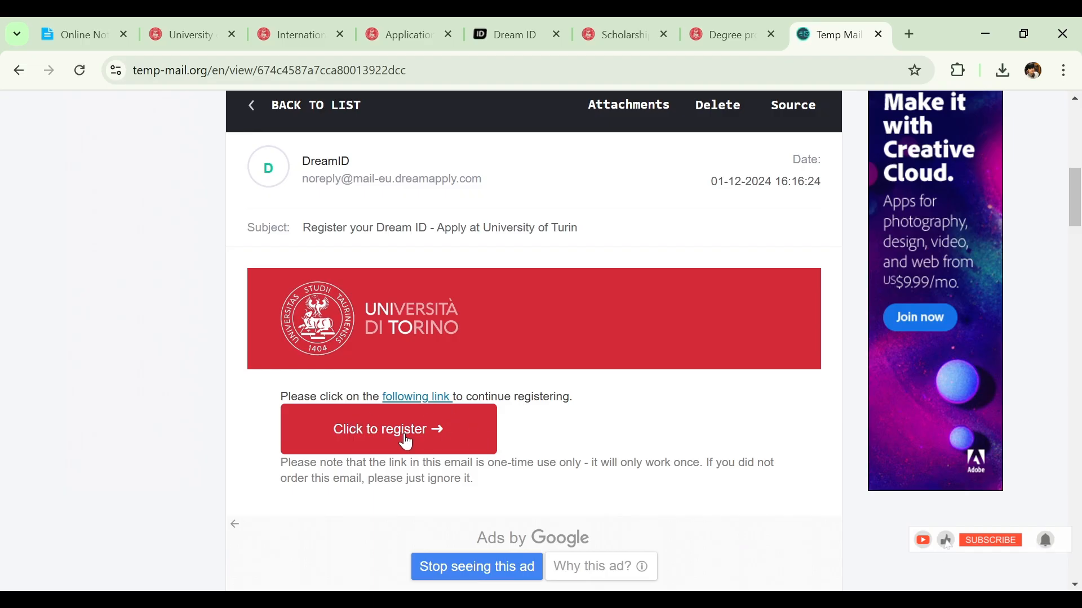
click(405, 436)
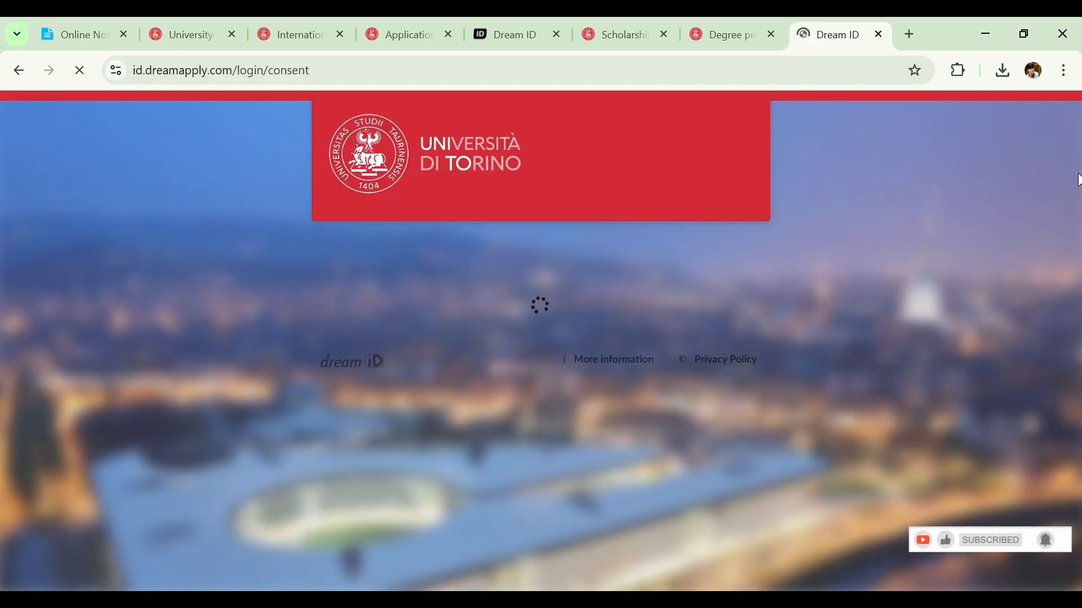
scroll(1074, 166, down, 1)
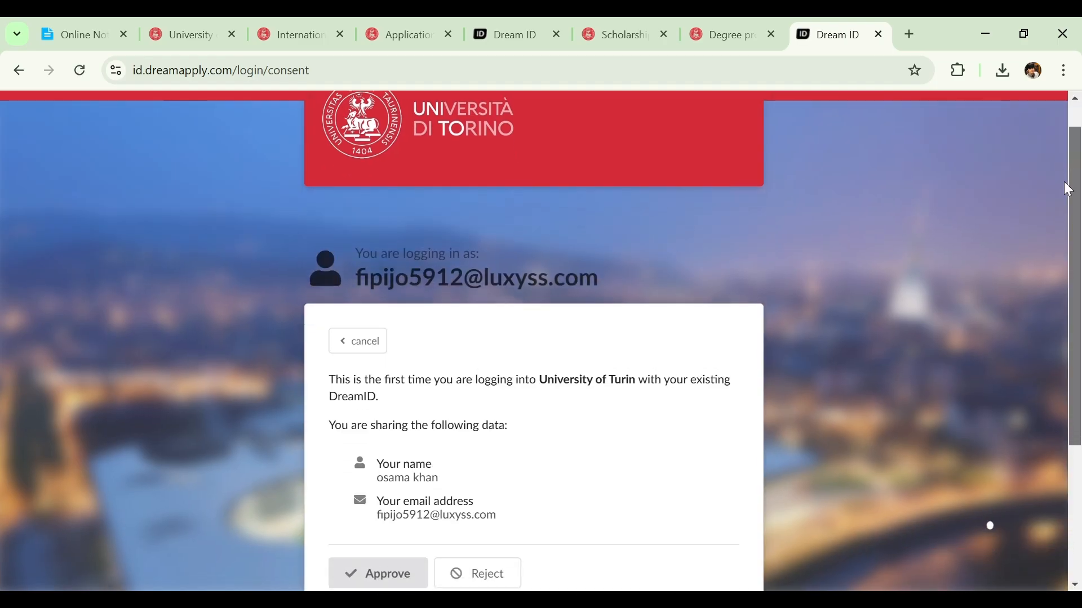
drag(1076, 180, 1057, 297)
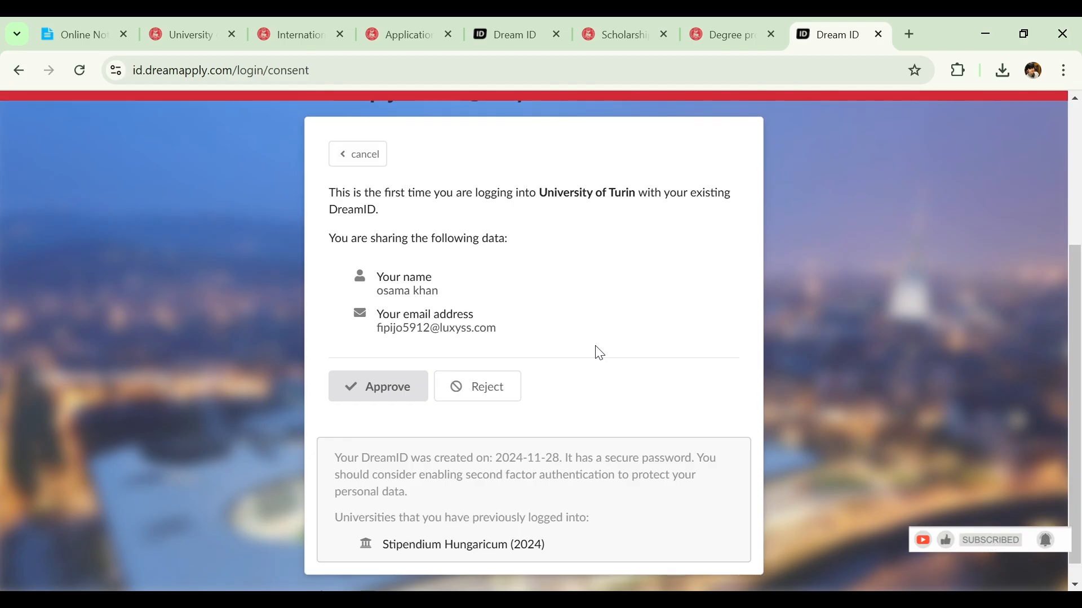
click(408, 386)
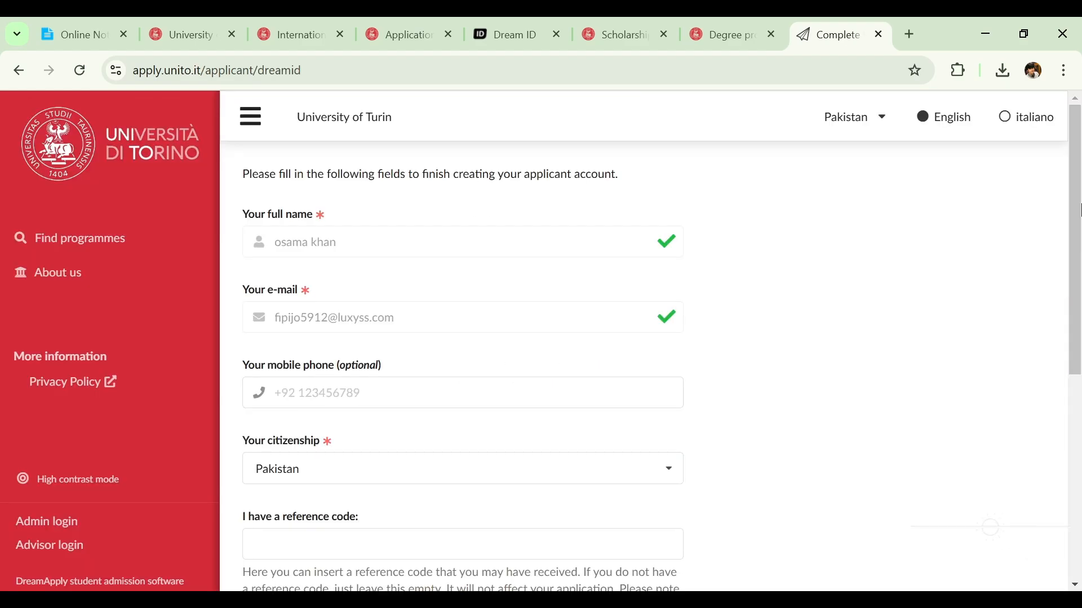
Step: Confirm having read the Privacy Policy and submit the applicant account form
drag(1076, 206, 1069, 415)
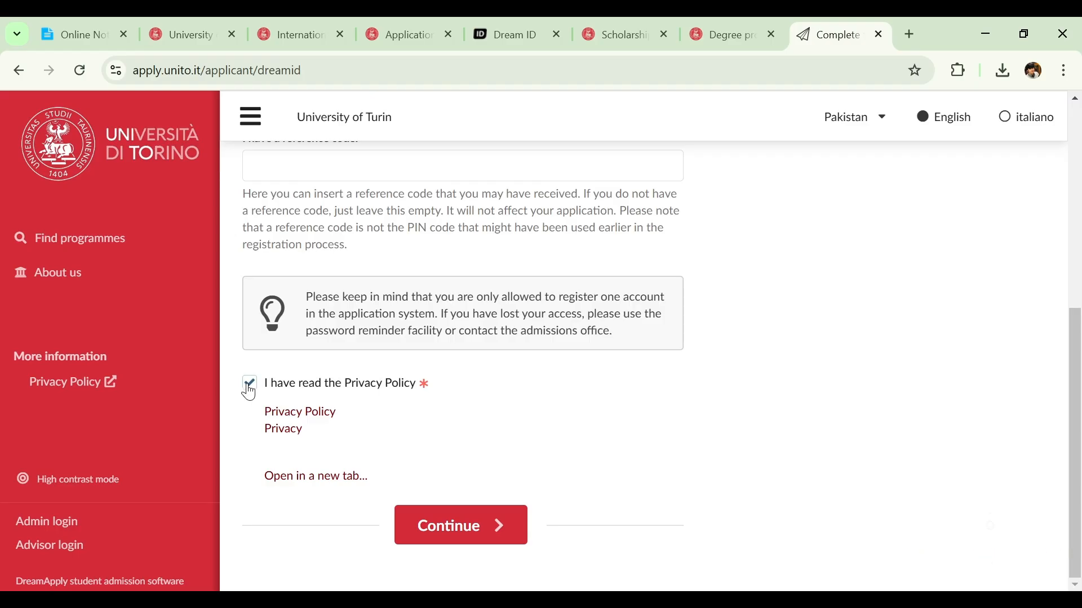
click(469, 517)
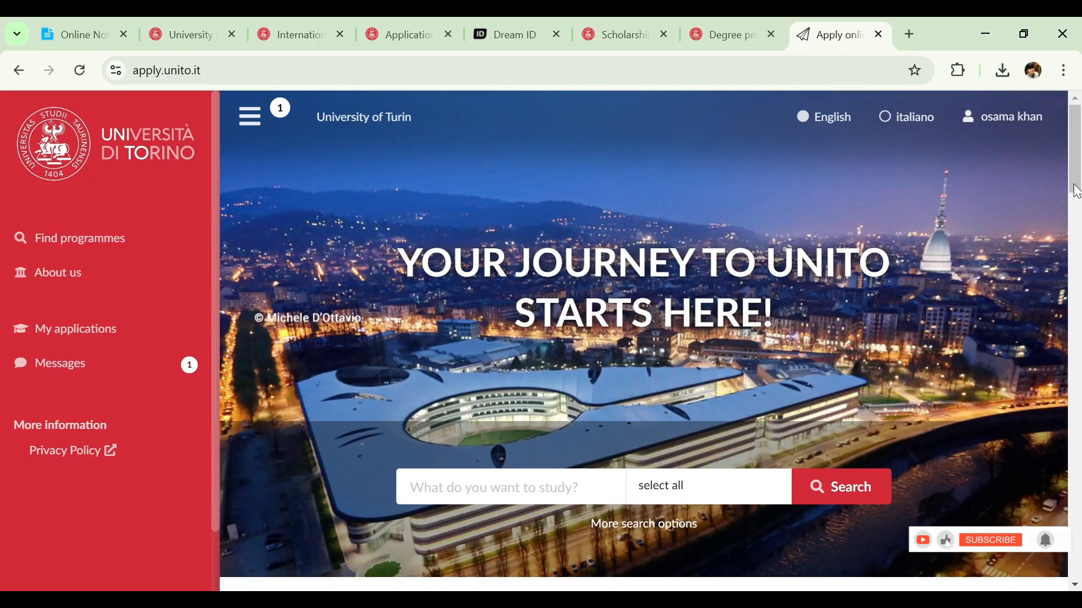
Step: Open the Find programmes page and go to its search results below the filters
drag(1074, 184, 1042, 182)
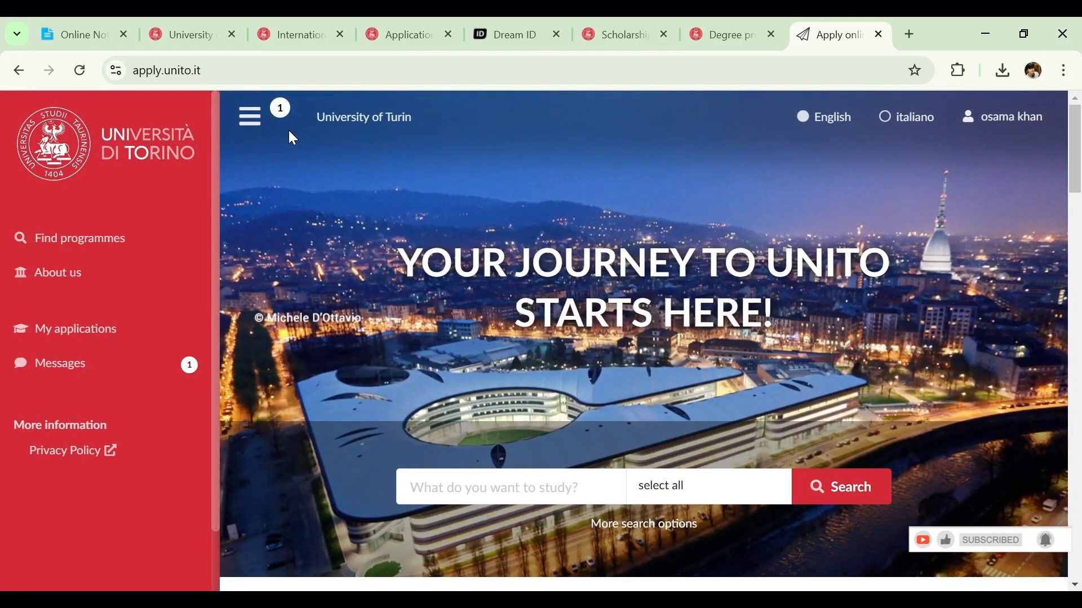
click(46, 246)
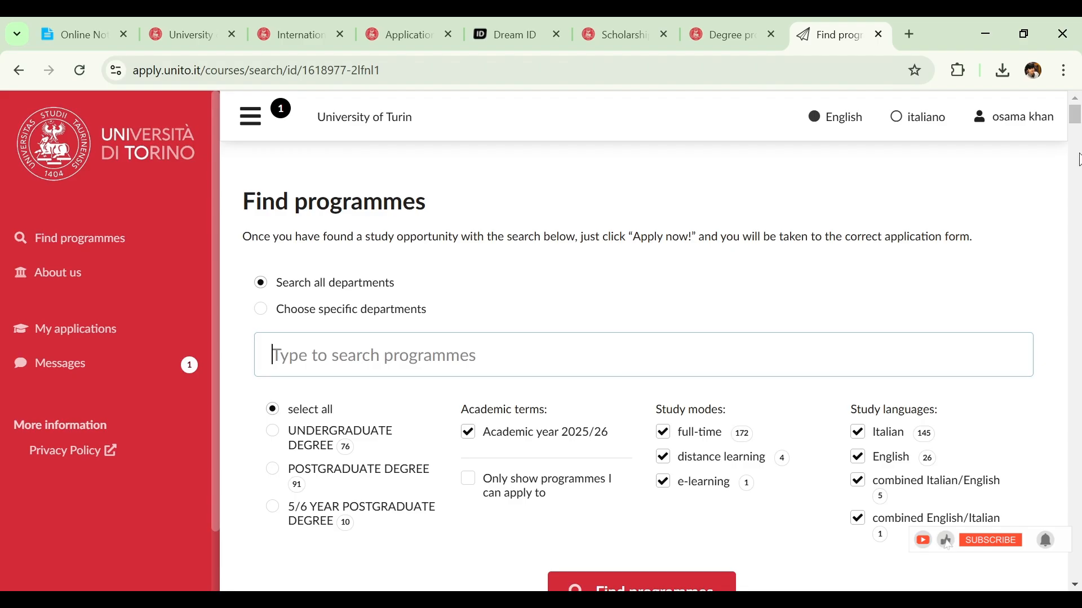
scroll(1076, 133, down, 4)
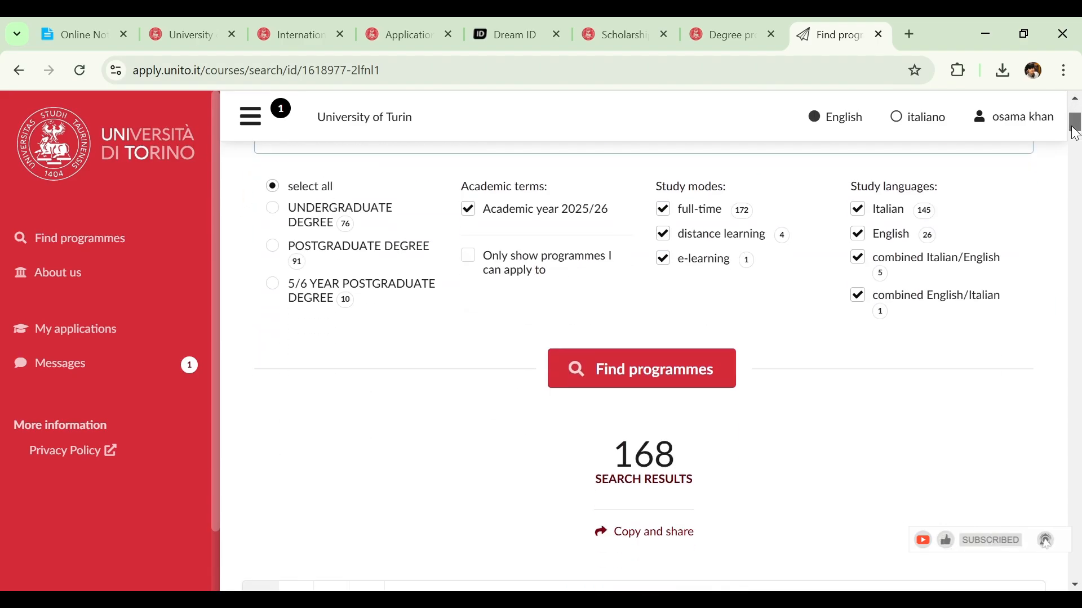
Step: Filter the programme search to undergraduate degrees, full-time mode and English only, run it, and review the listed programmes and deadlines
scroll(1077, 133, up, 1)
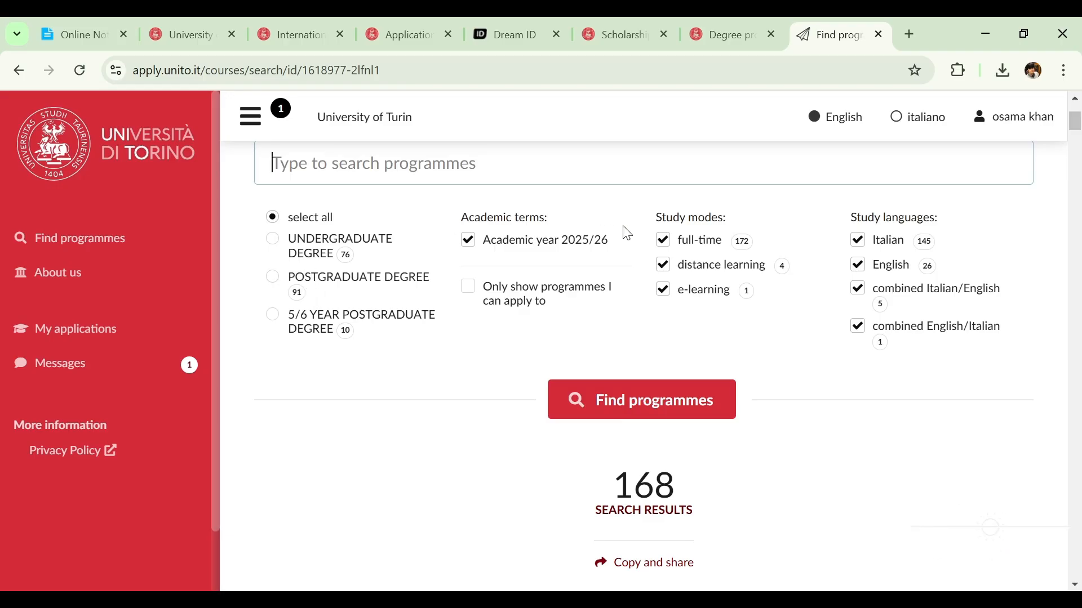
click(272, 242)
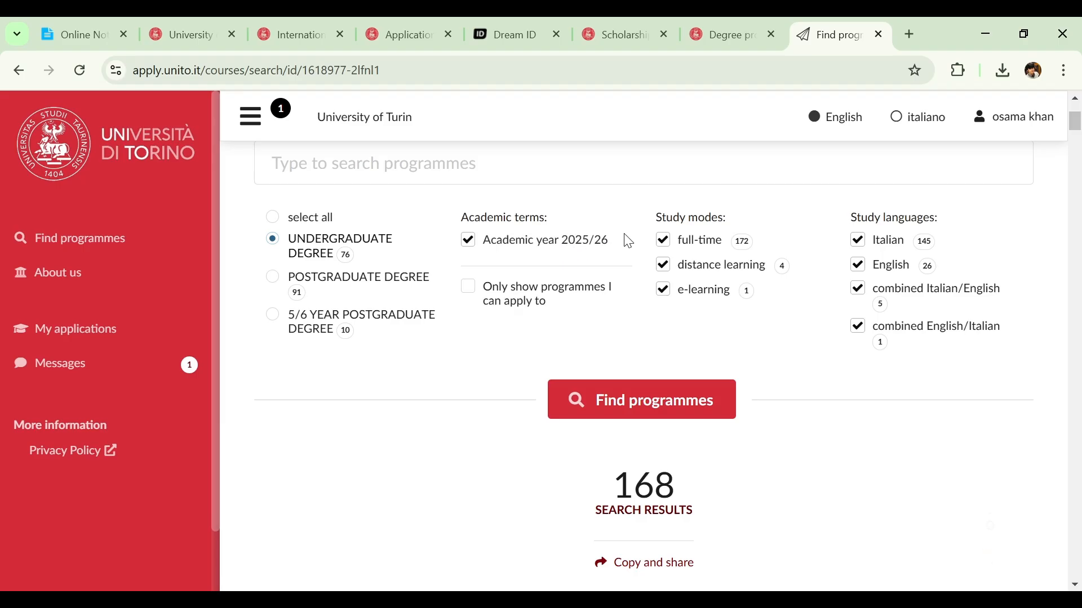
click(665, 292)
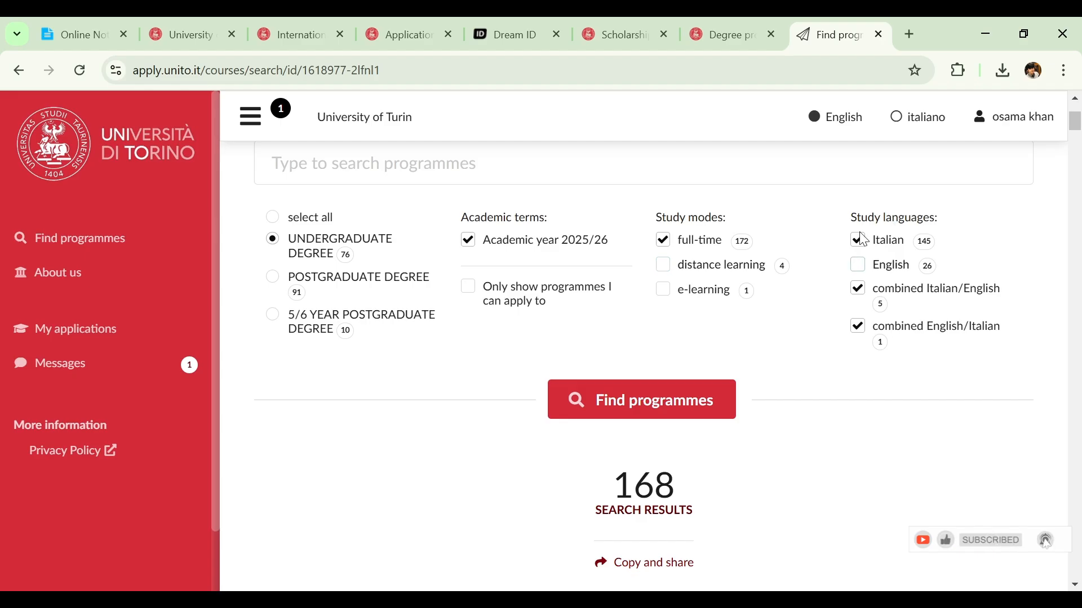
click(864, 302)
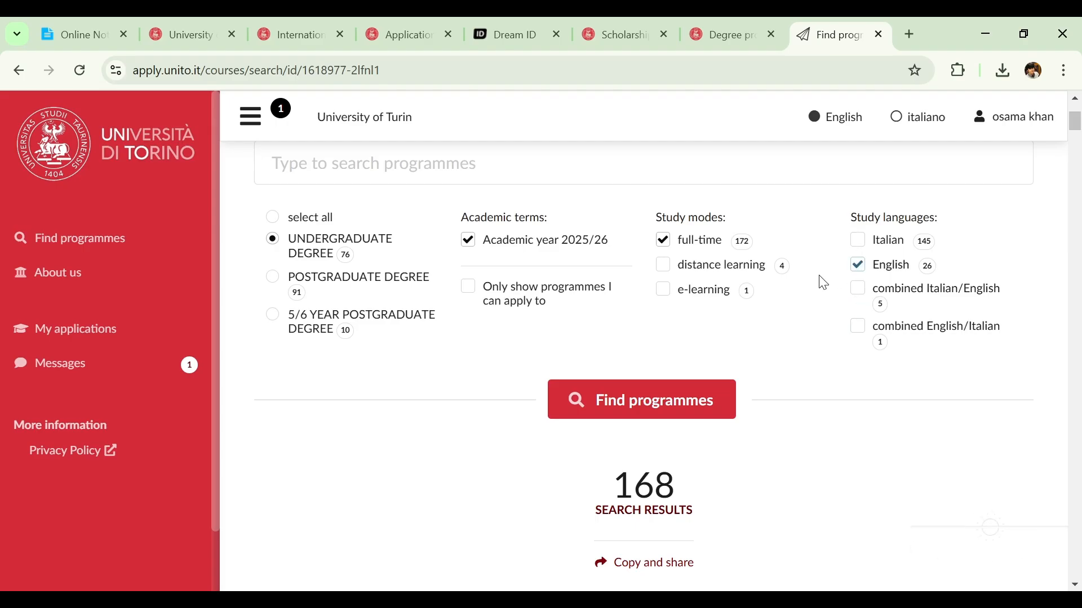
click(662, 383)
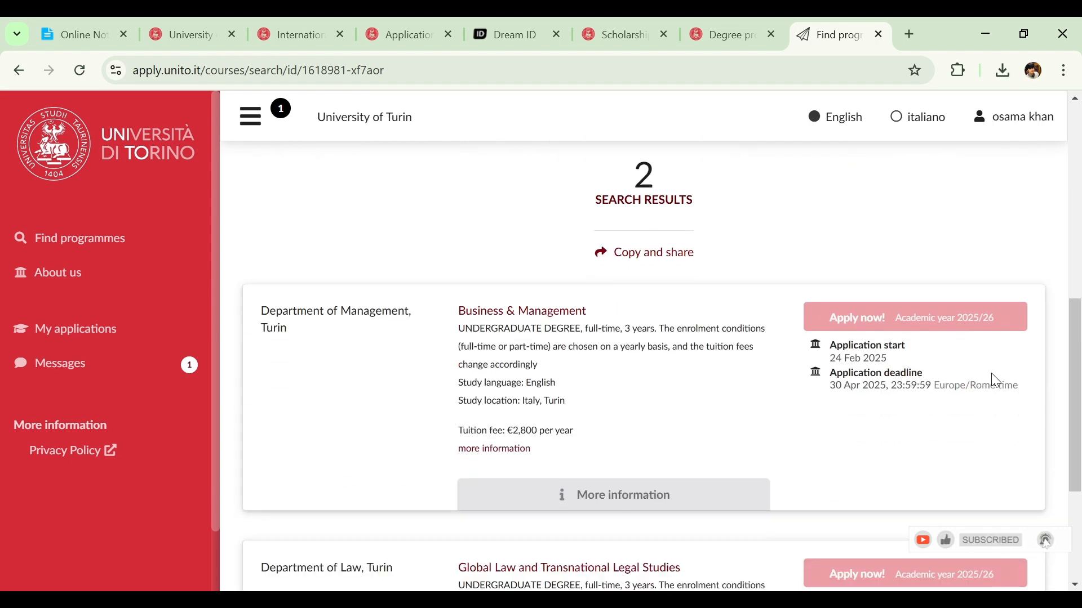
drag(1077, 371, 1065, 477)
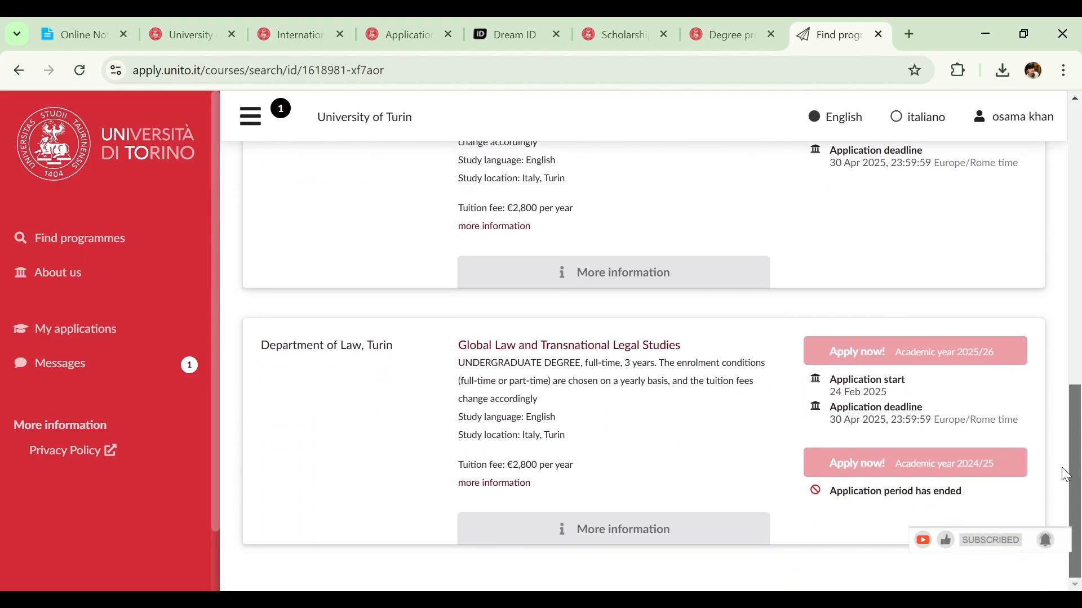
drag(1066, 475, 1059, 431)
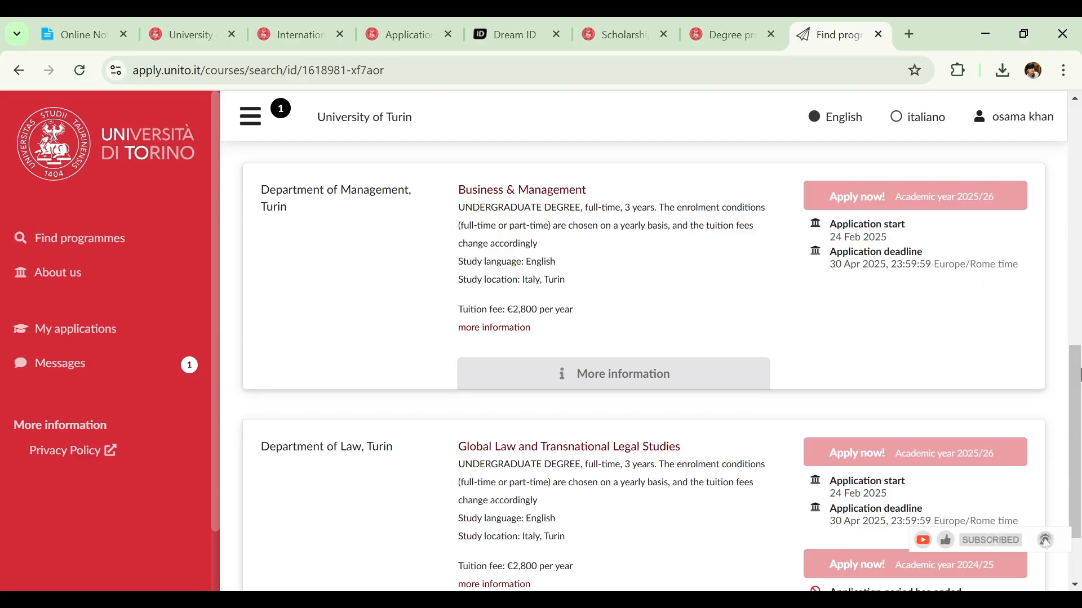
Step: Change the degree level filter to postgraduate degree and run the programme search again
drag(1079, 375, 1077, 192)
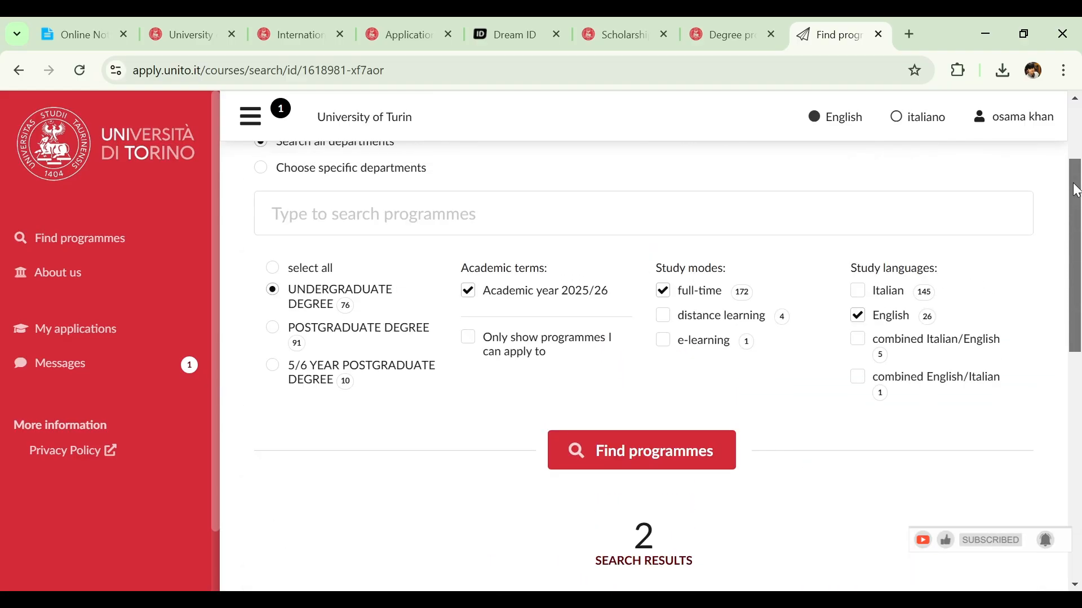
click(297, 333)
click(640, 453)
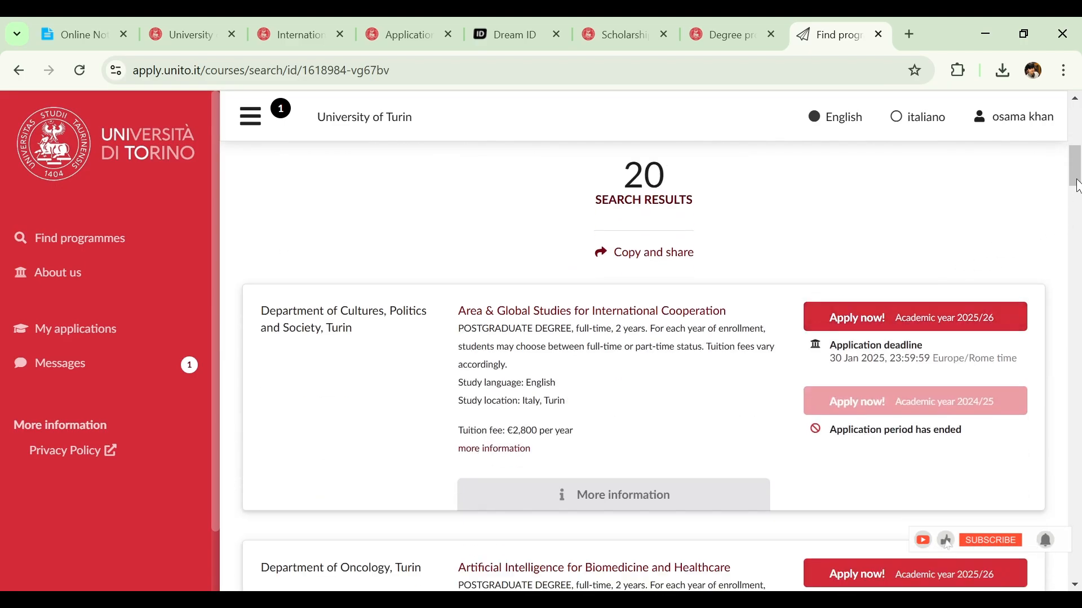
Step: Browse the English-taught postgraduate programmes and start an application for Materials Science for academic year 2025/26
drag(1077, 179, 1056, 244)
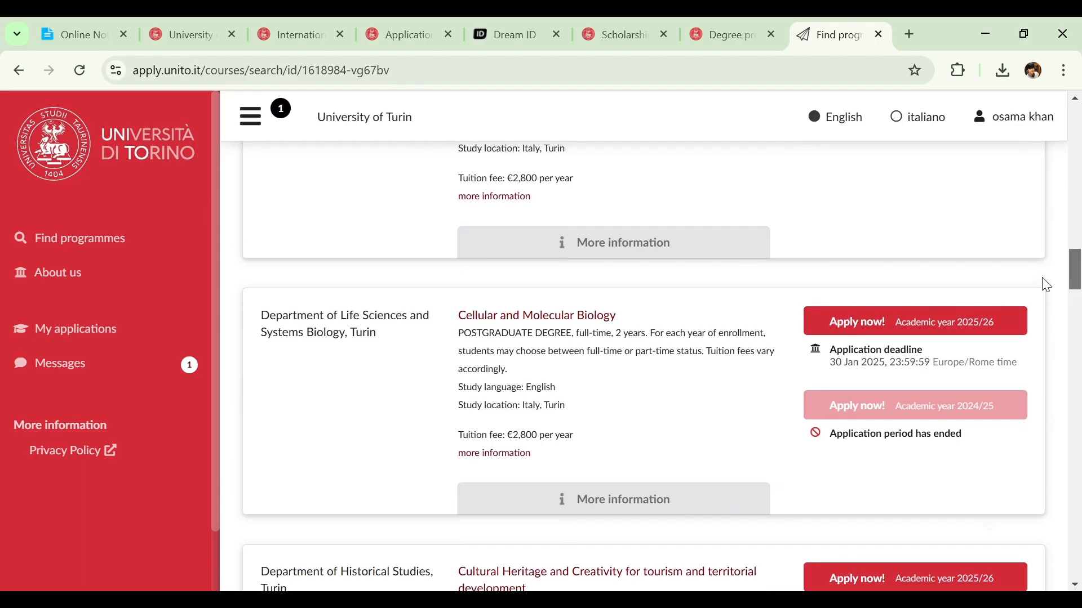
scroll(1033, 325, down, 7)
scroll(1027, 324, down, 9)
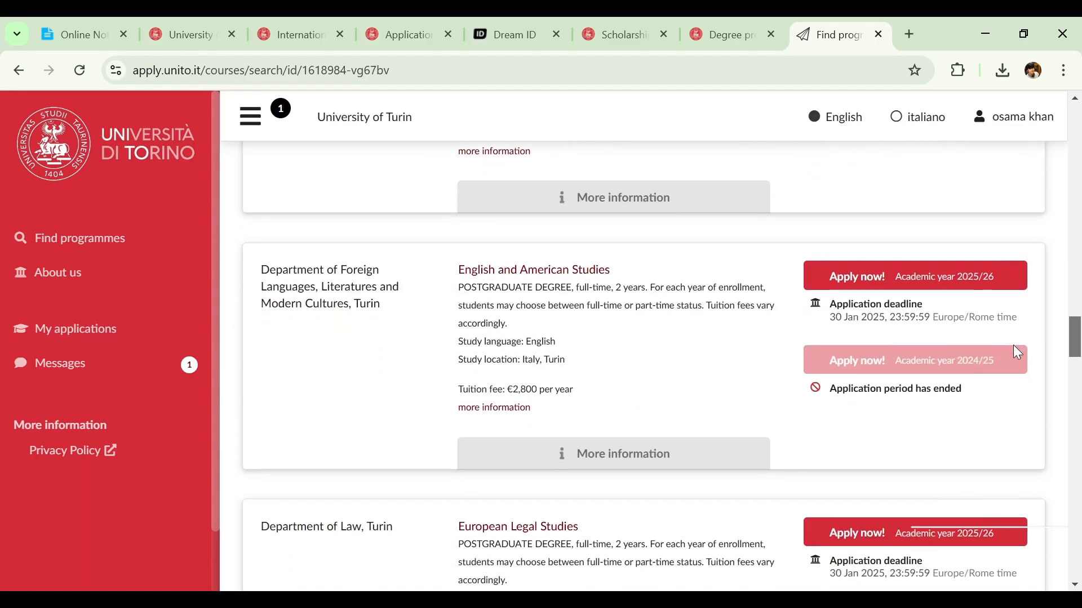
scroll(997, 372, down, 11)
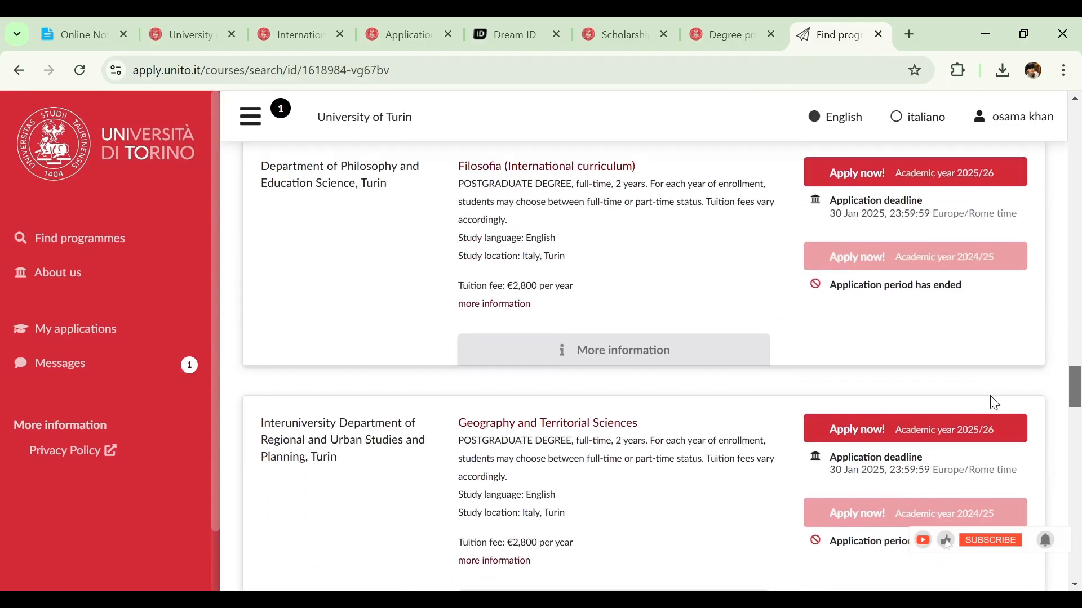
scroll(977, 453, down, 1)
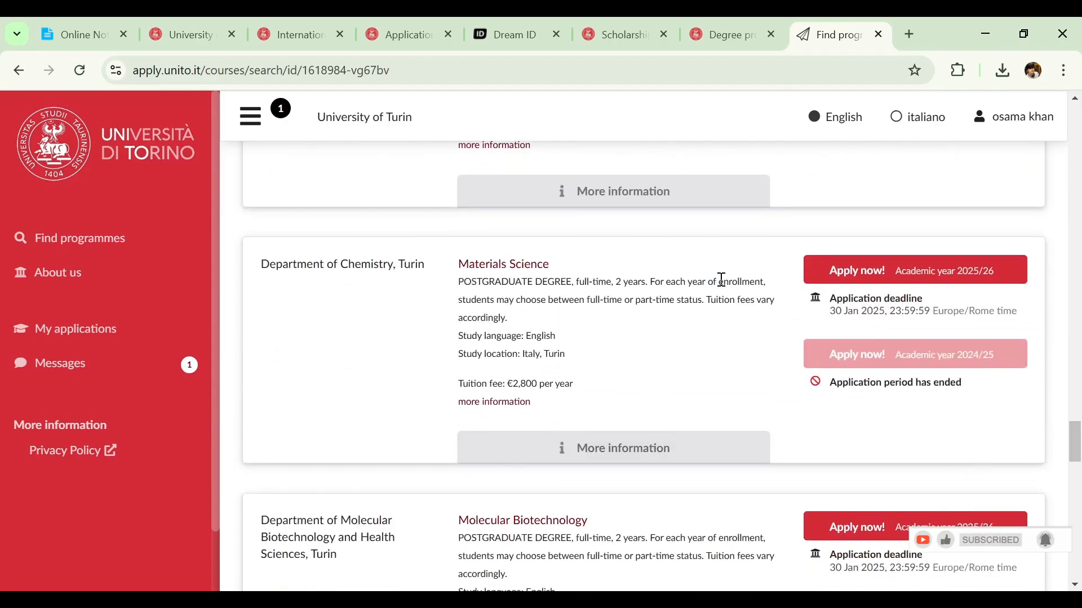
click(928, 284)
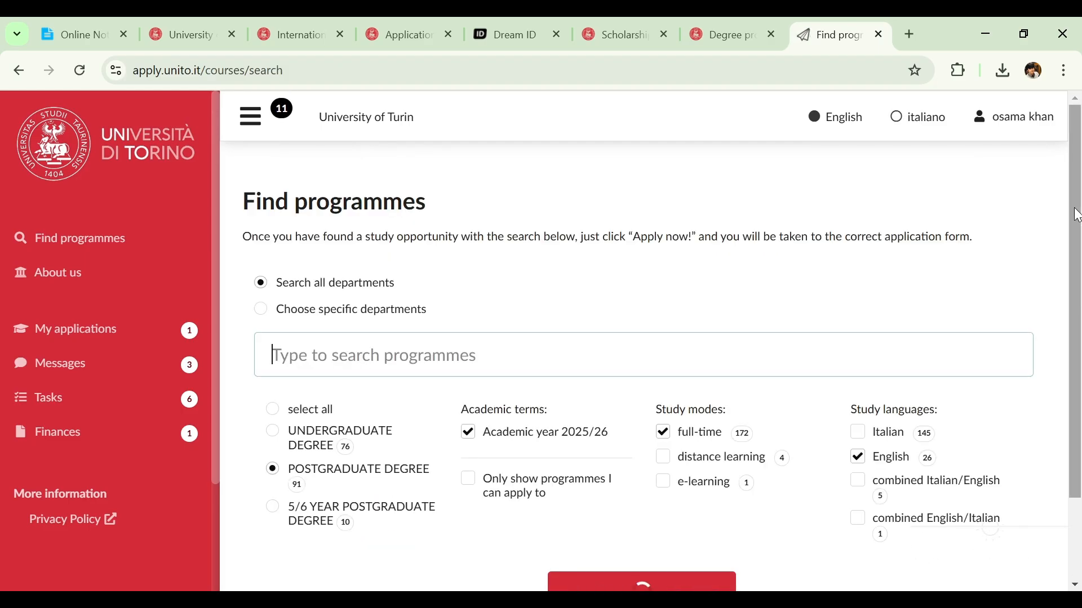
Step: Look through the postgraduate programmes again and add Business Administration as the second choice in the application
scroll(1070, 282, down, 15)
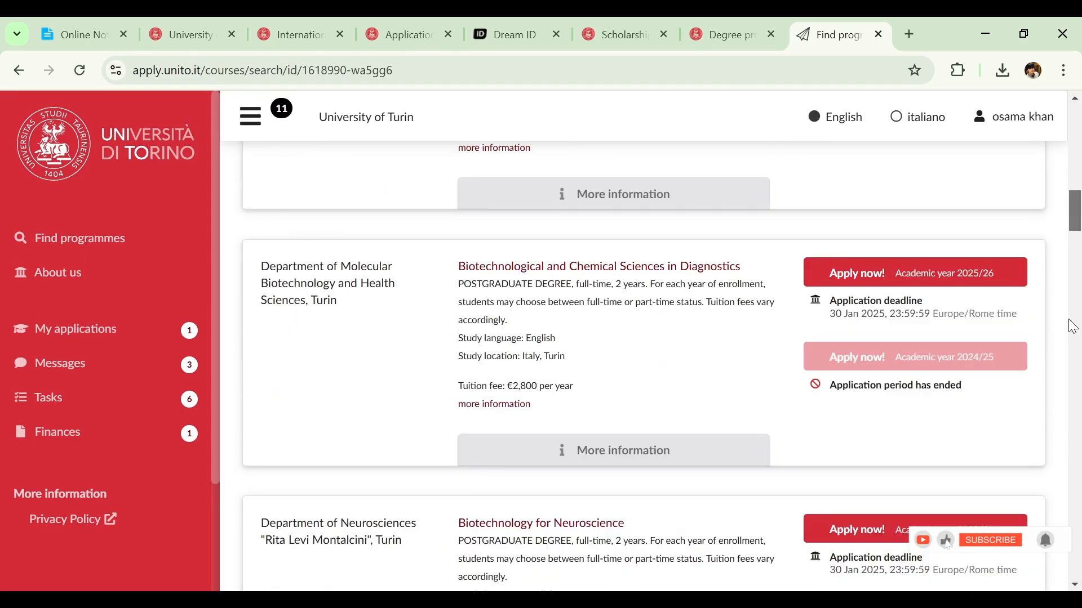
scroll(1067, 346, down, 12)
scroll(1045, 396, up, 4)
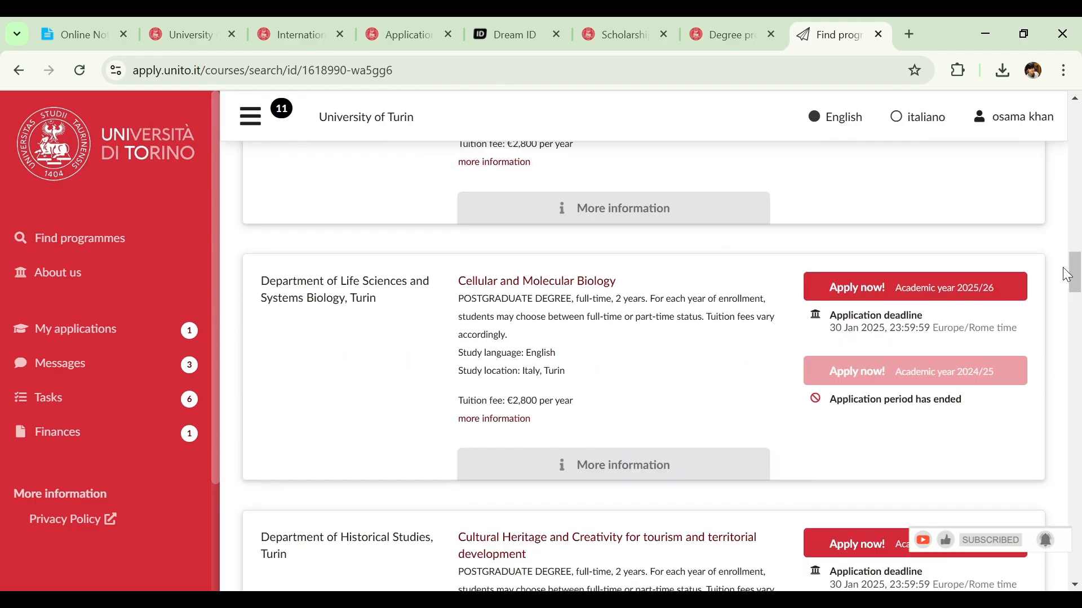
scroll(1073, 270, up, 4)
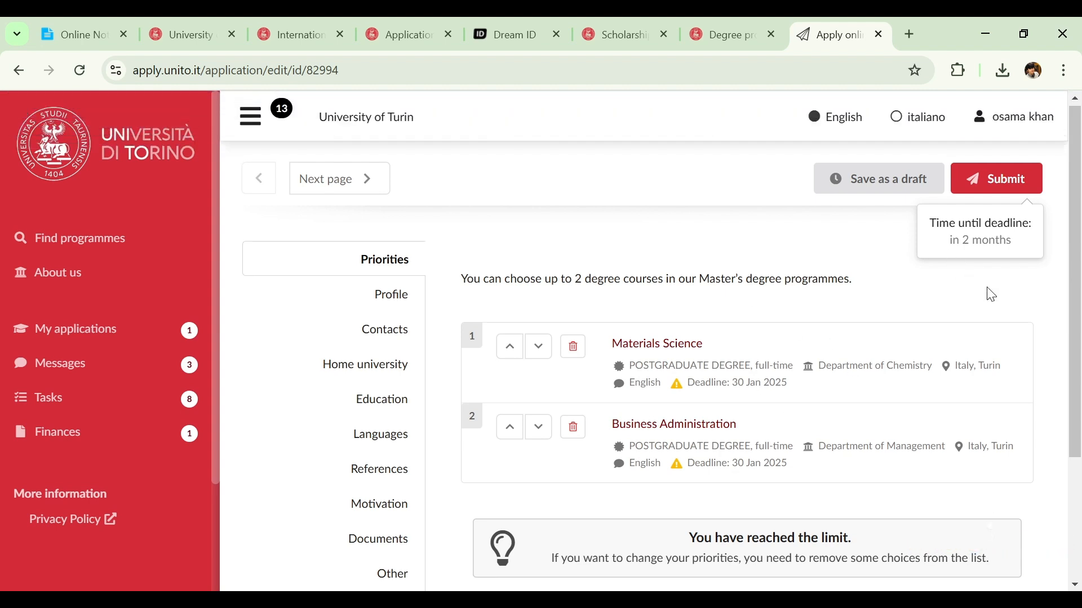
Step: Review the two degree choices under the application's priorities and open the Profile section
drag(1077, 281, 1074, 321)
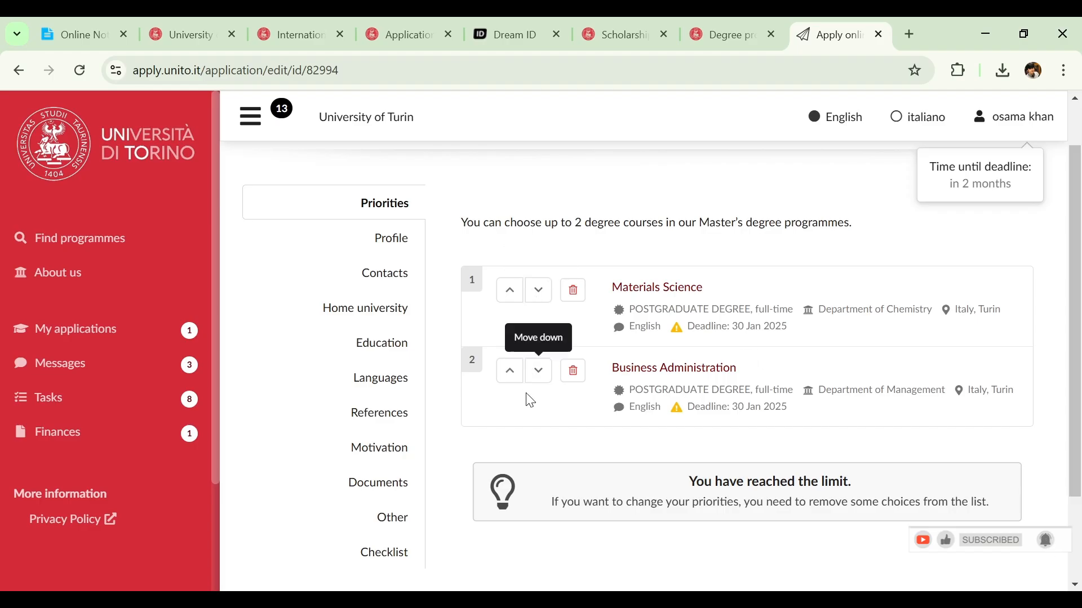
scroll(1079, 267, up, 1)
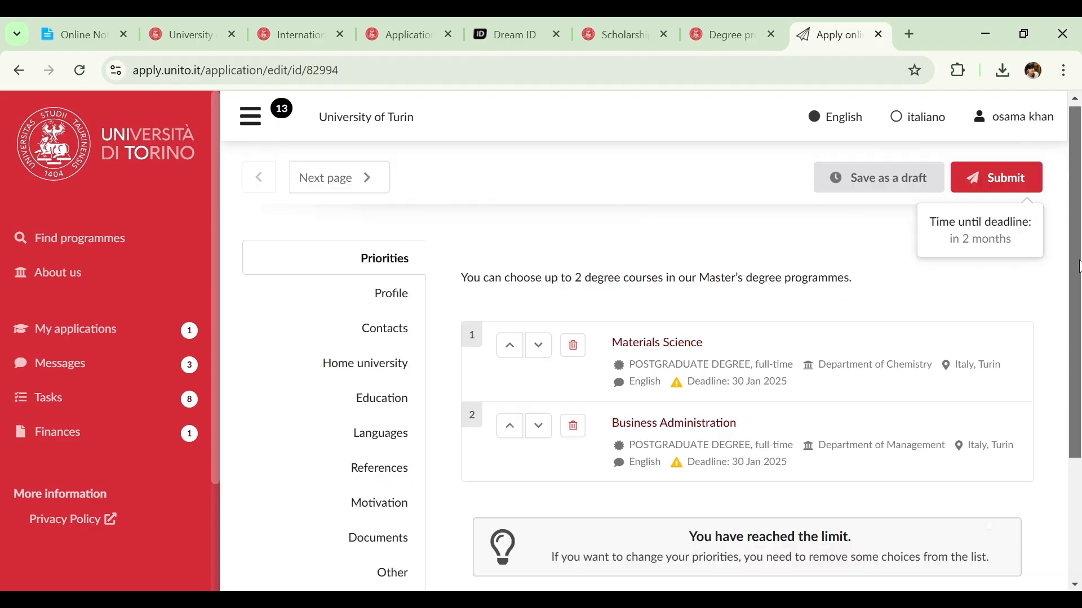
scroll(1079, 268, down, 1)
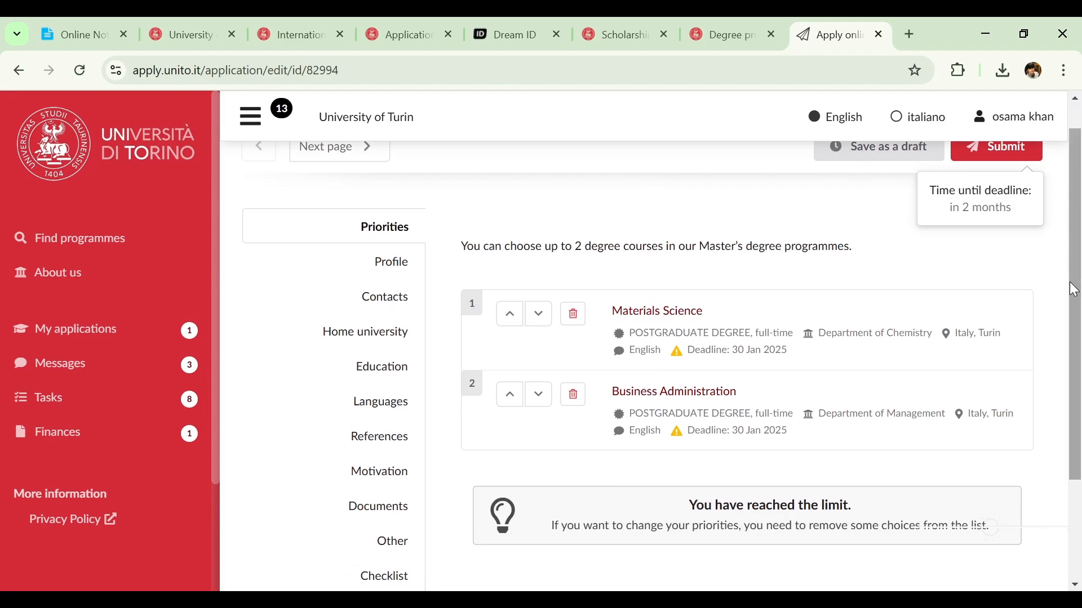
click(397, 267)
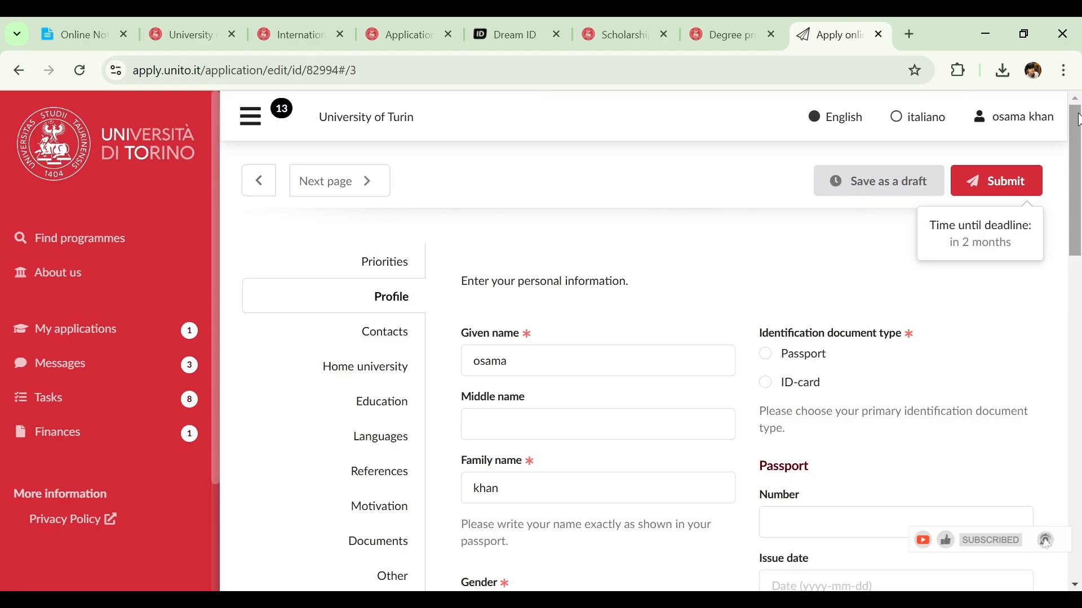
Step: Choose passport as the identification document type in the profile and enter the applicant's passport number
drag(1078, 119, 1064, 161)
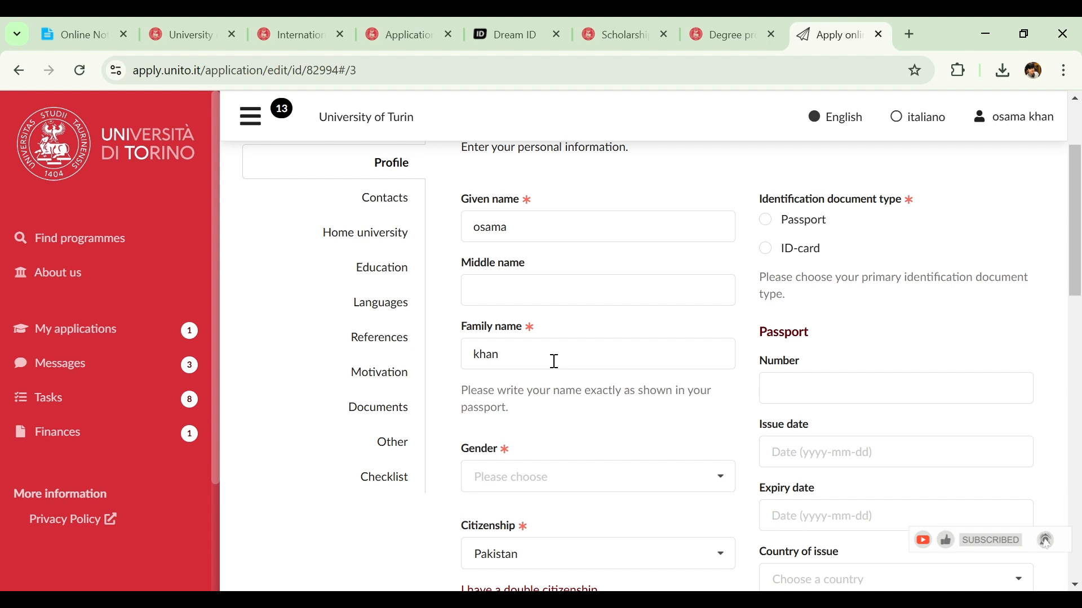
scroll(1077, 270, up, 1)
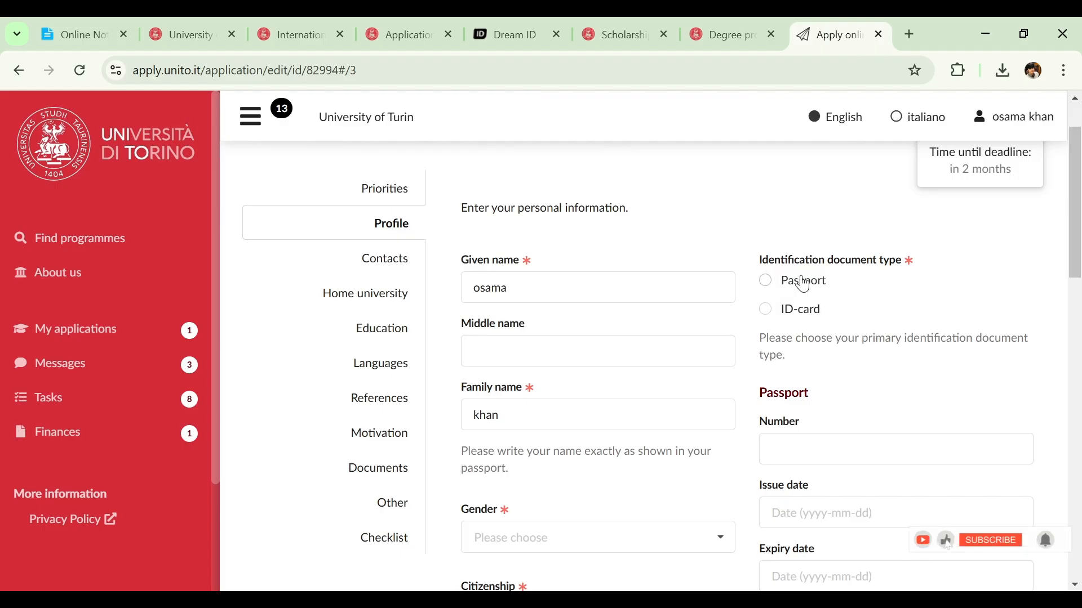
click(804, 284)
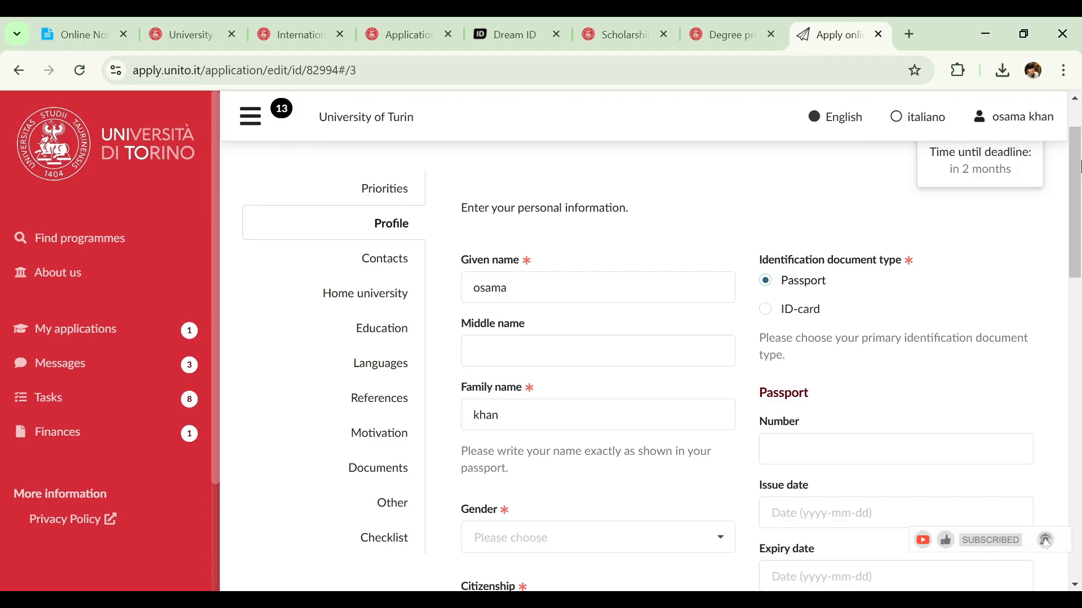
scroll(1080, 167, down, 2)
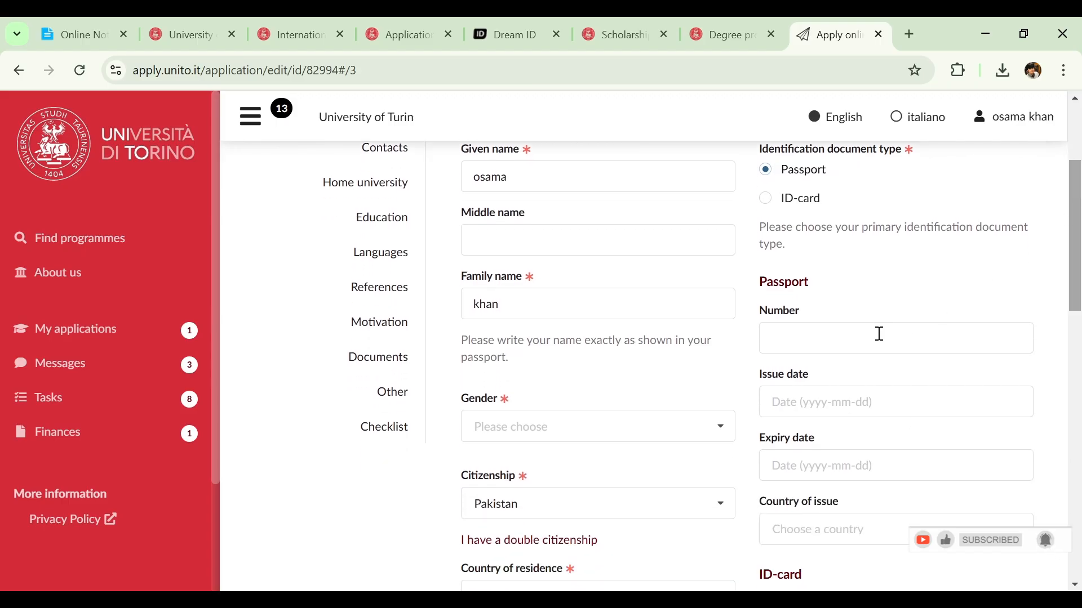
click(879, 334)
text(12345)
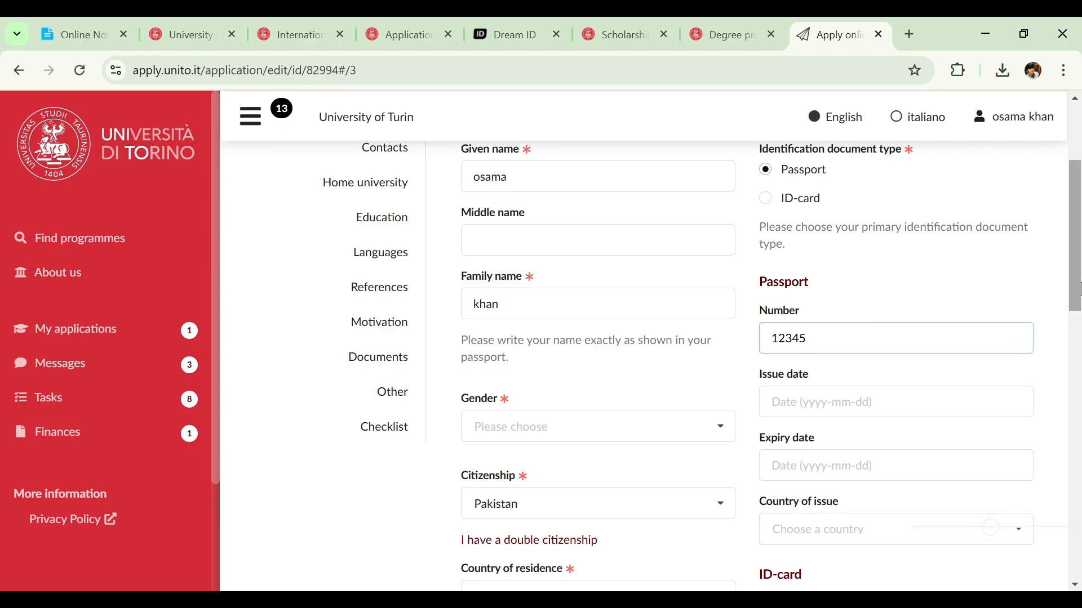
Step: Set the passport's issue date to 2024-02-01 and its expiry date to 2027-03-05
scroll(1068, 326, down, 3)
click(963, 270)
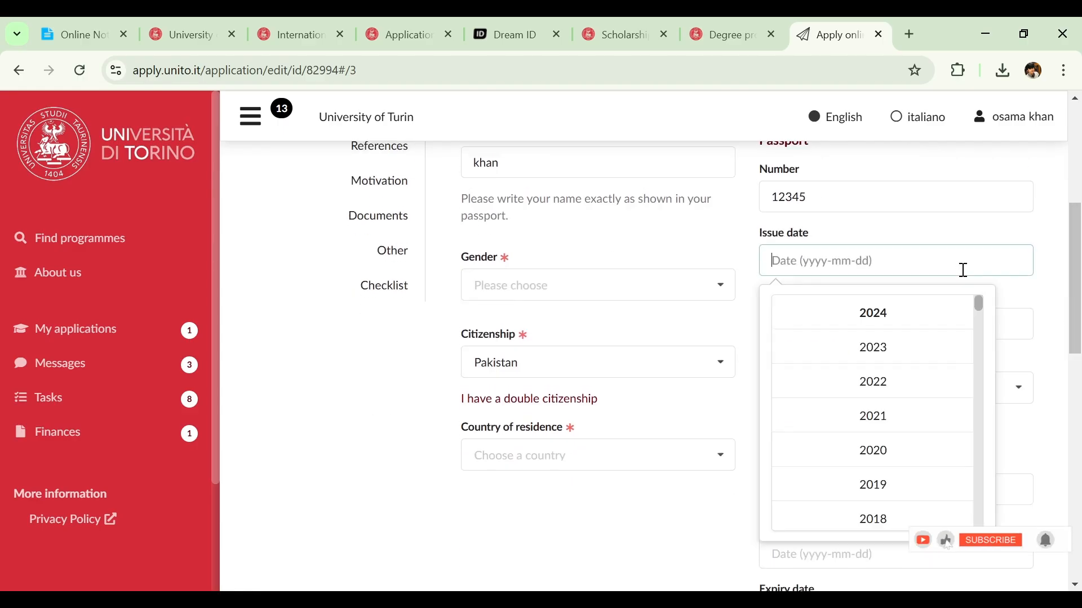
click(905, 315)
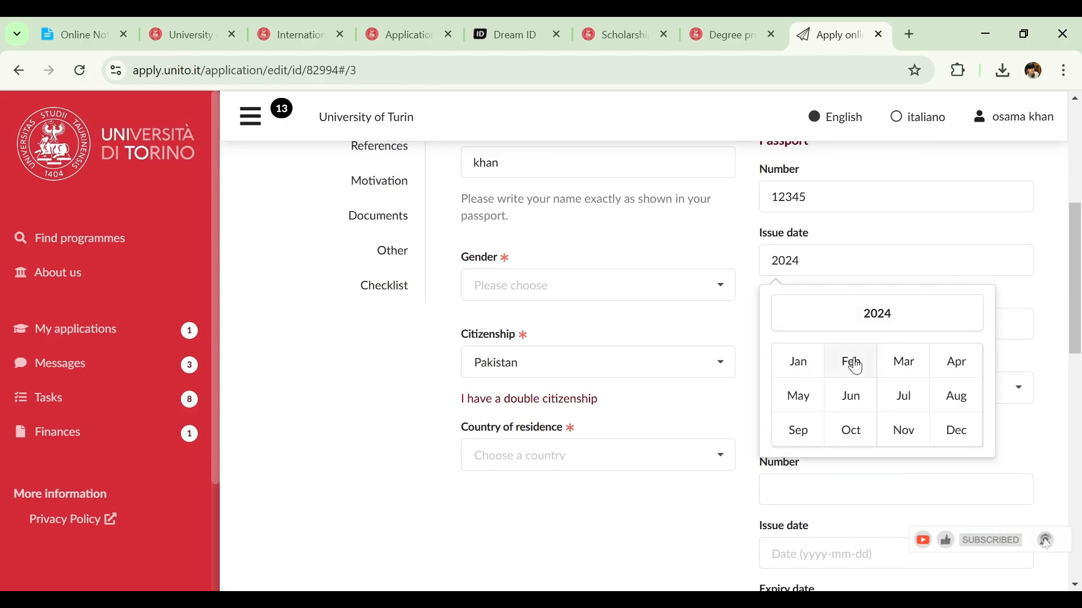
click(851, 362)
click(891, 368)
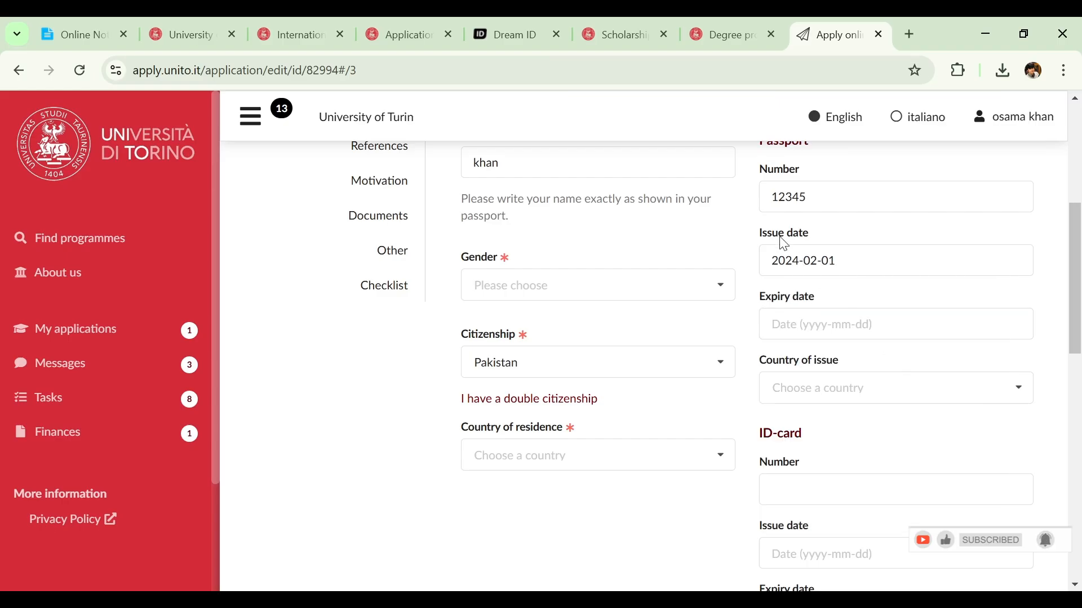
click(863, 326)
click(886, 385)
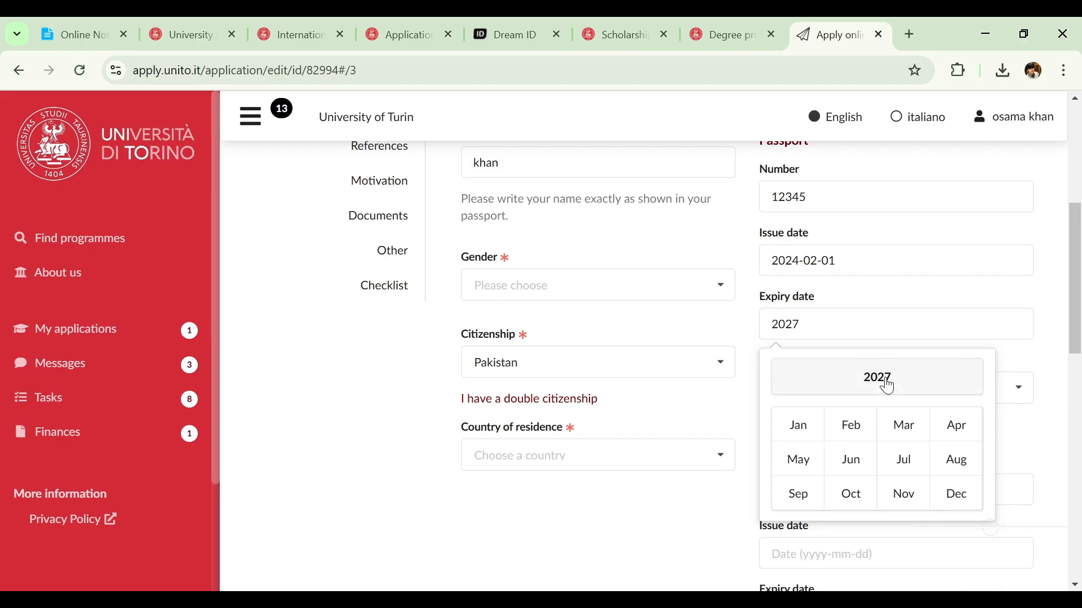
click(901, 425)
click(901, 427)
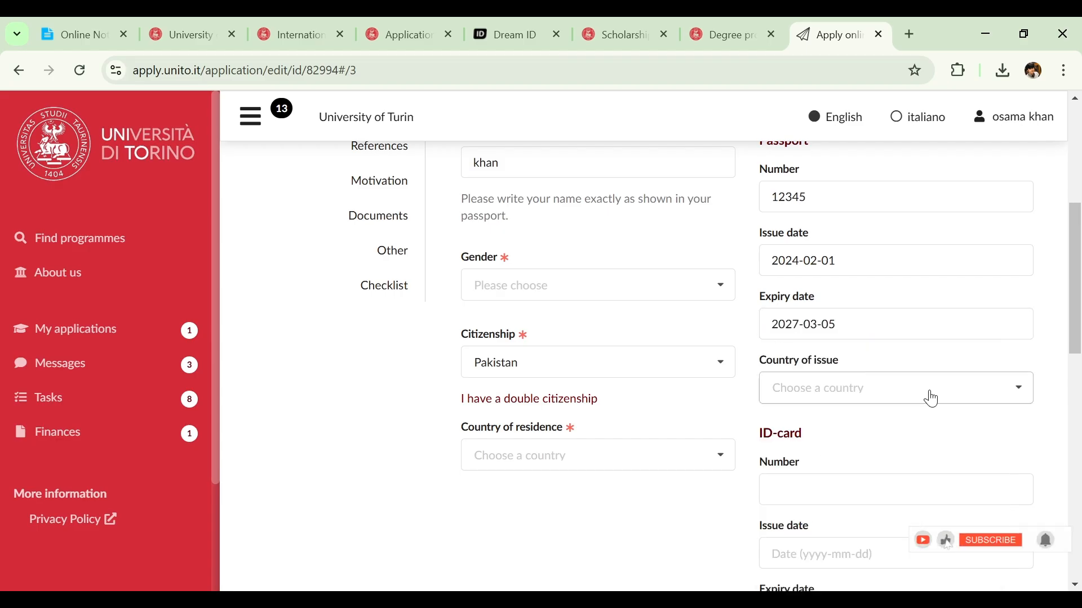
Step: Set the passport's country of issue to Pakistan and move on to the ID-card and birth details
scroll(1081, 289, down, 1)
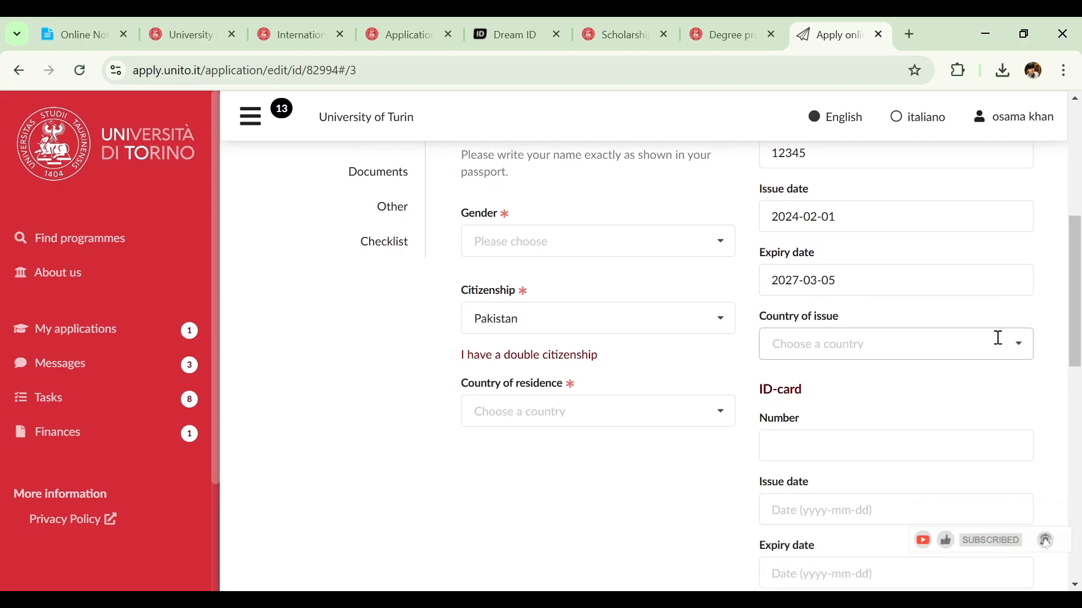
click(998, 341)
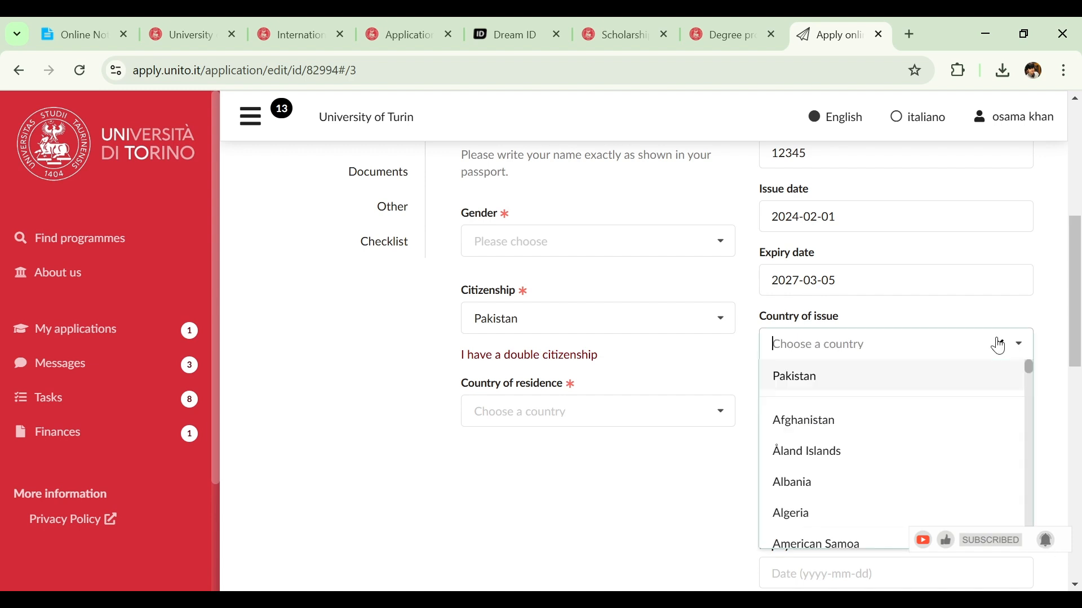
click(809, 385)
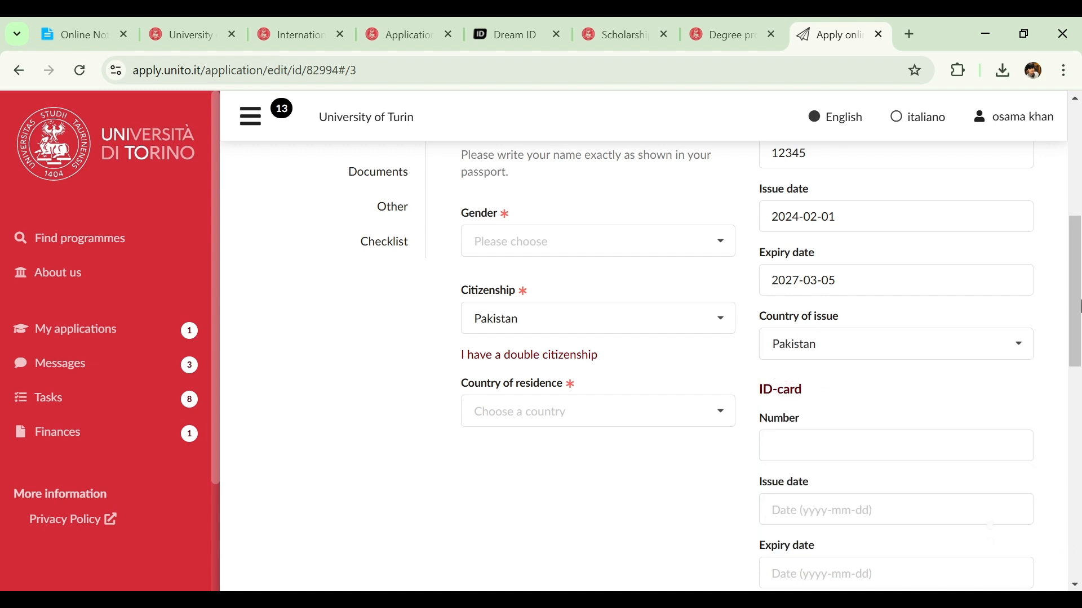
drag(1081, 307, 1076, 362)
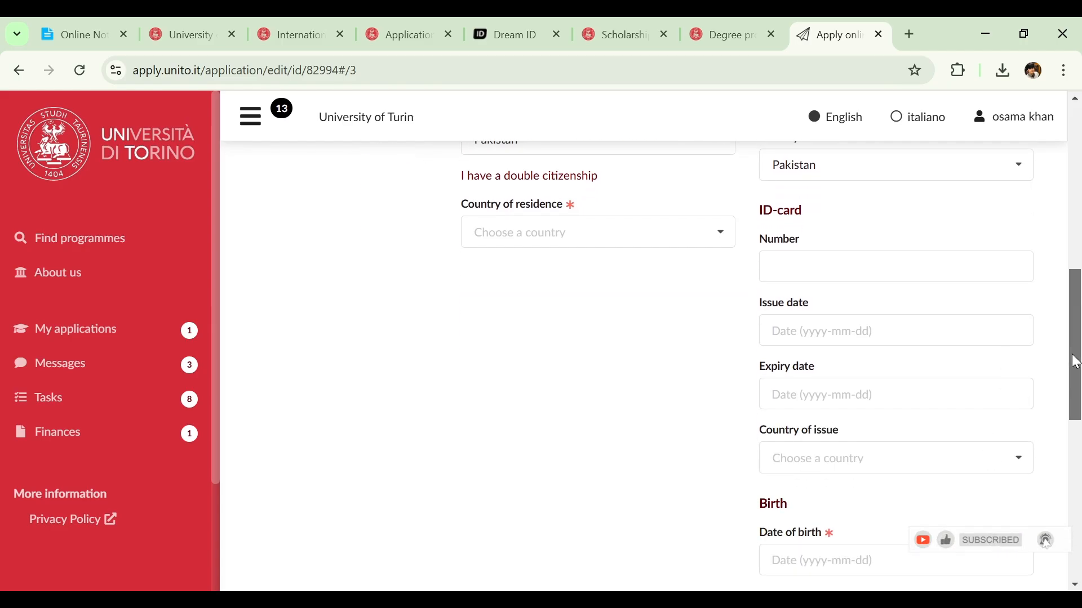
Step: Set the applicant's gender to male in the profile's personal information
drag(1076, 361, 1073, 244)
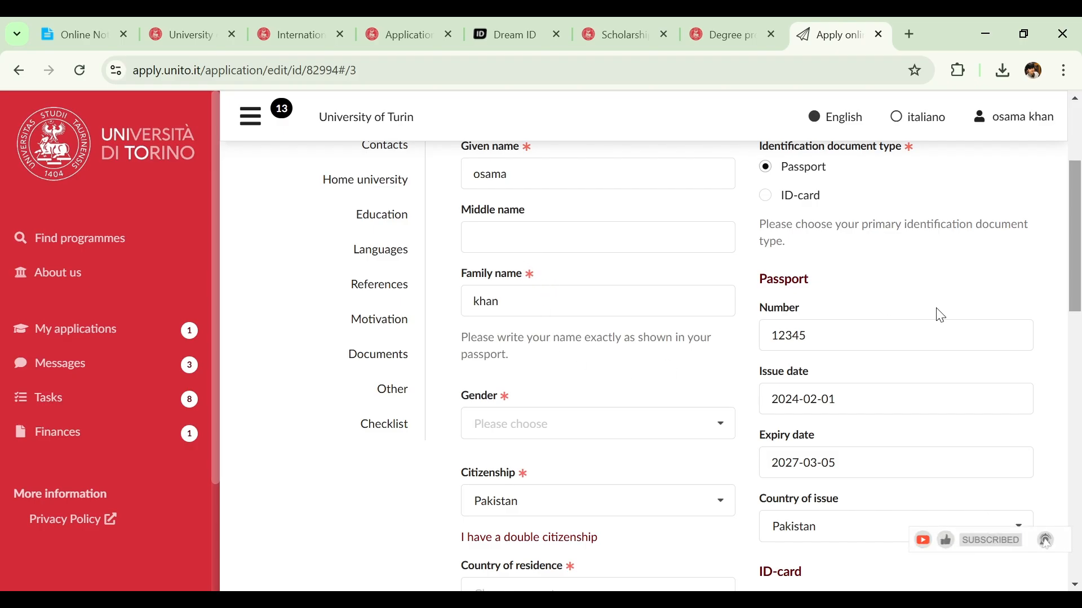
scroll(1080, 279, down, 1)
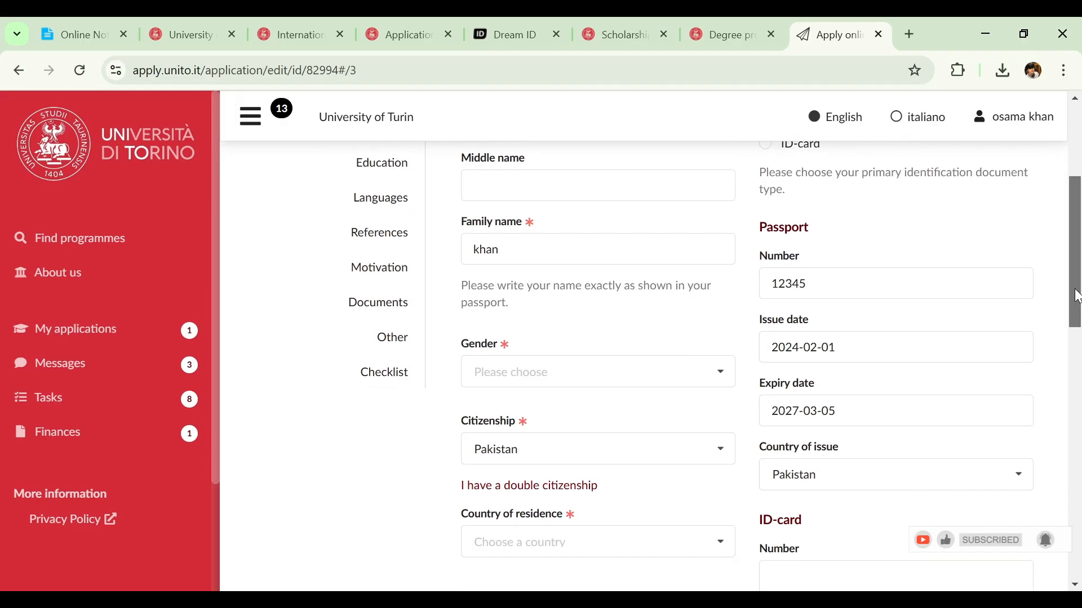
click(698, 361)
click(499, 394)
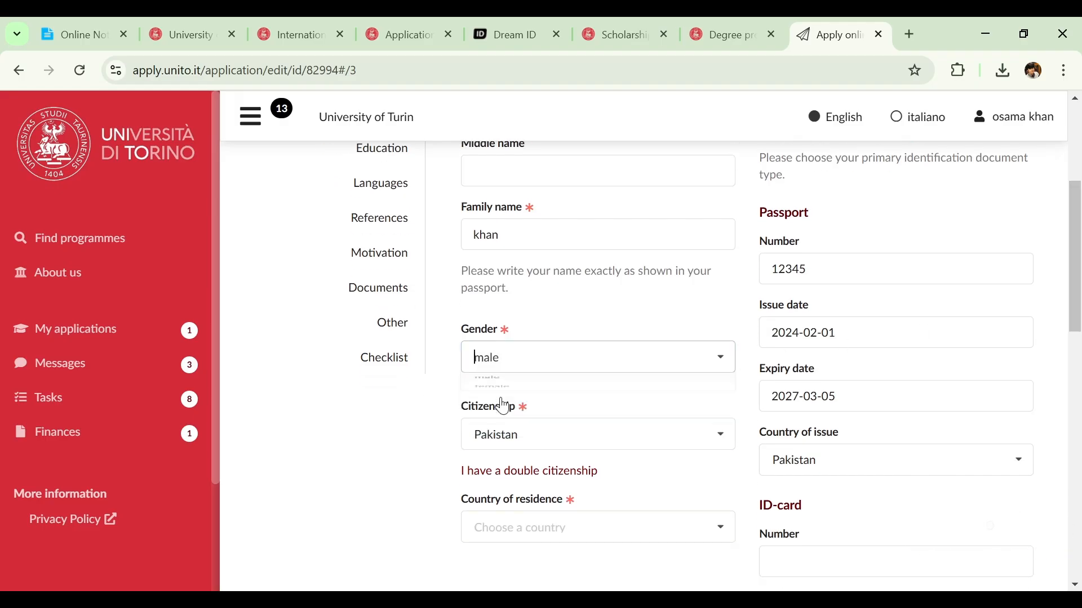
Step: Set the country of residence to Pakistan and reveal the double citizenship field
scroll(1077, 323, down, 1)
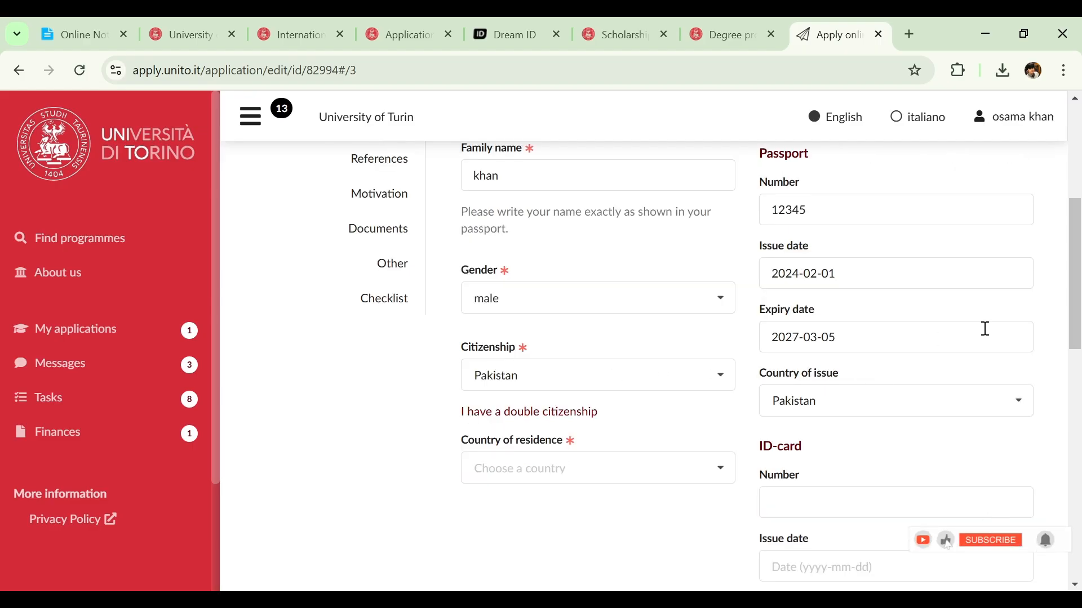
scroll(1076, 338, down, 2)
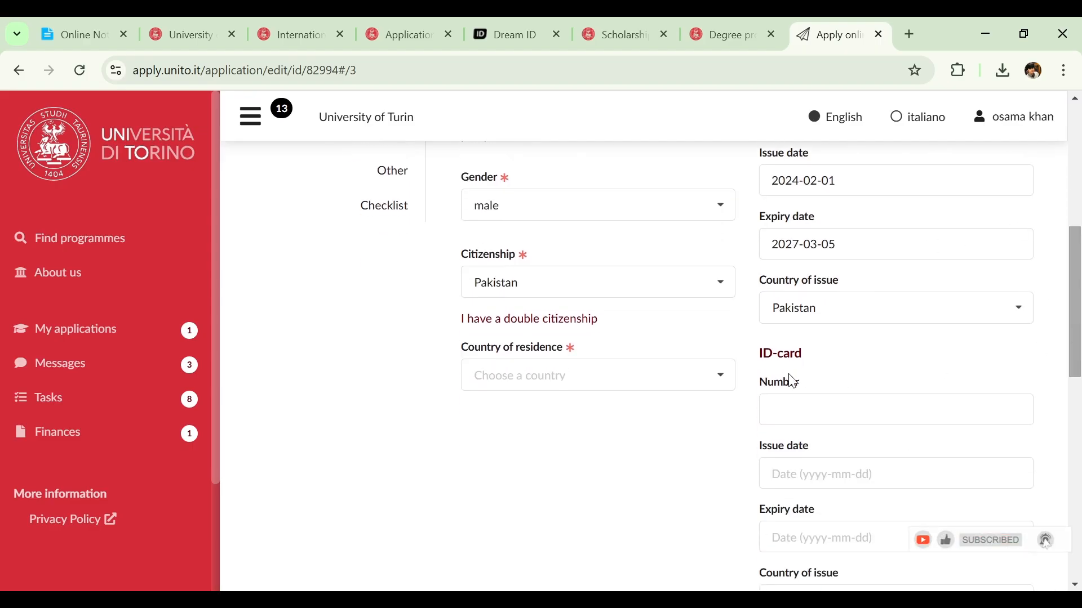
click(730, 389)
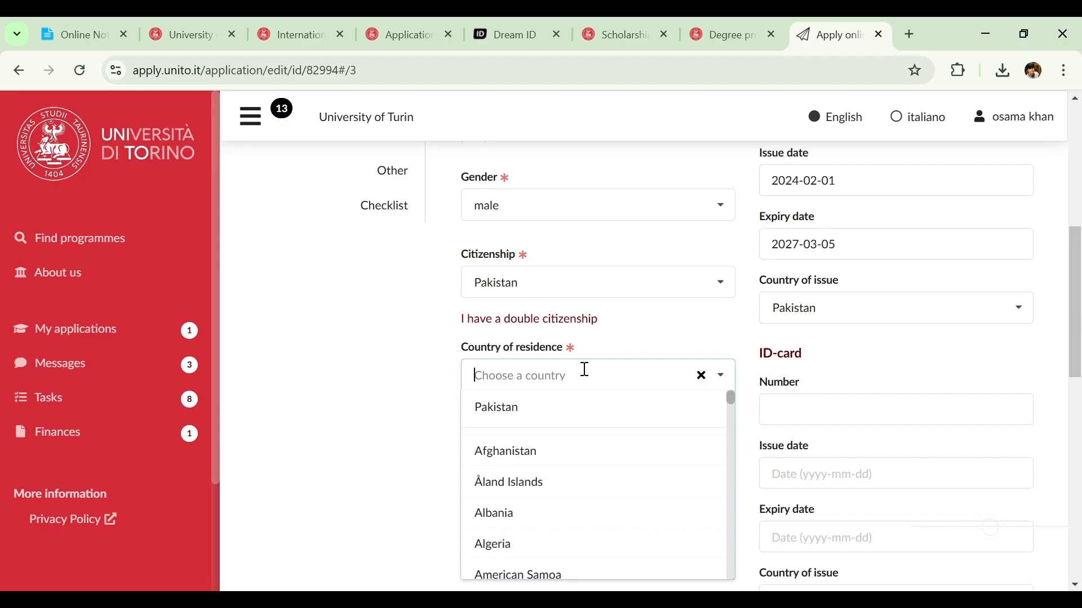
click(492, 409)
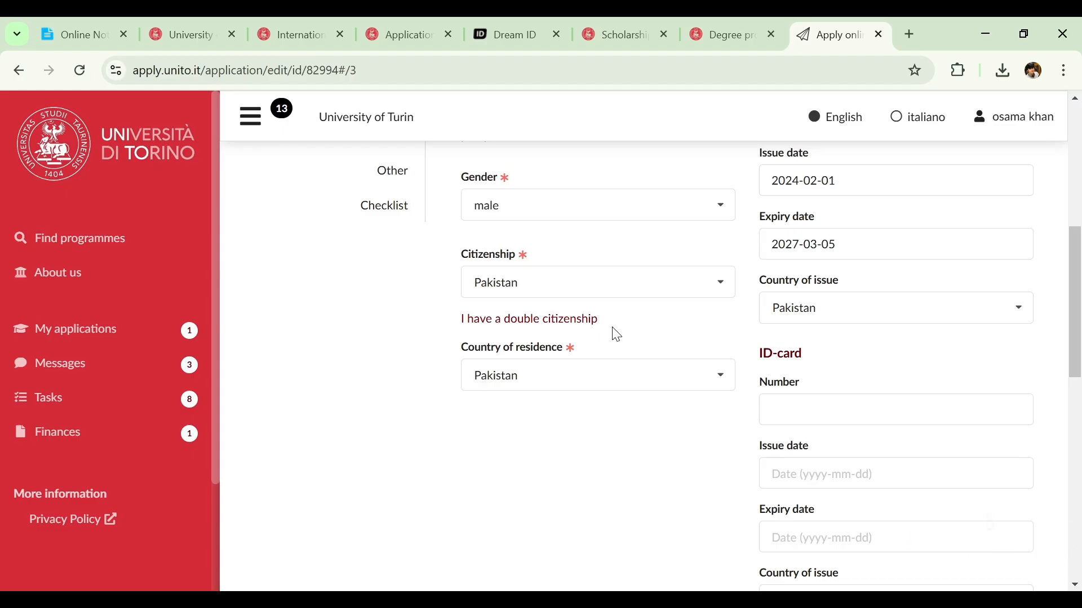
click(581, 332)
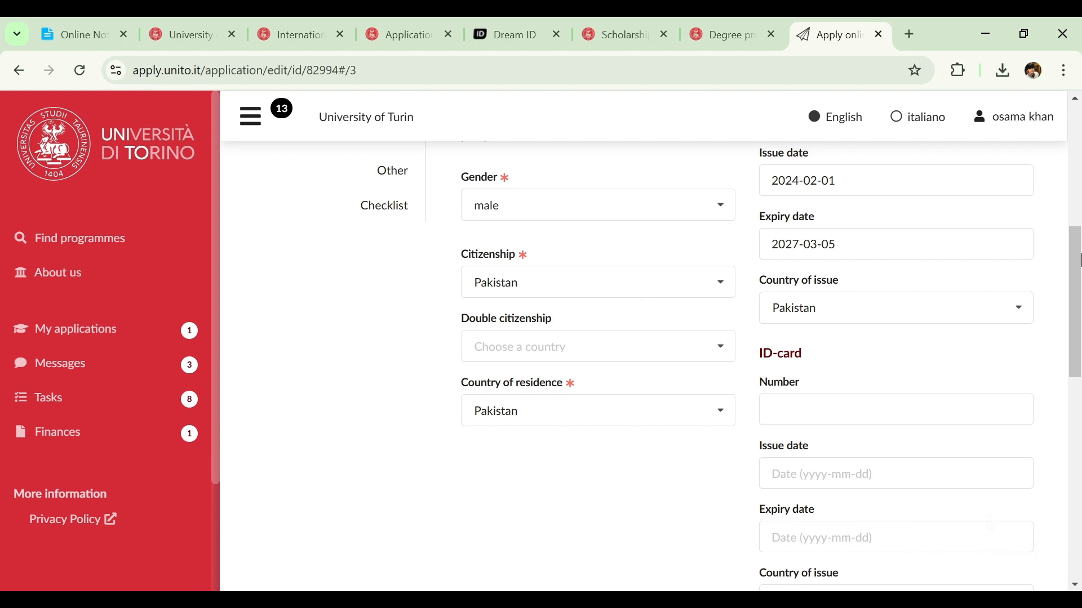
Step: Enter the applicant's date of birth in the Birth details, choosing its year, month and day
drag(1080, 260, 1057, 374)
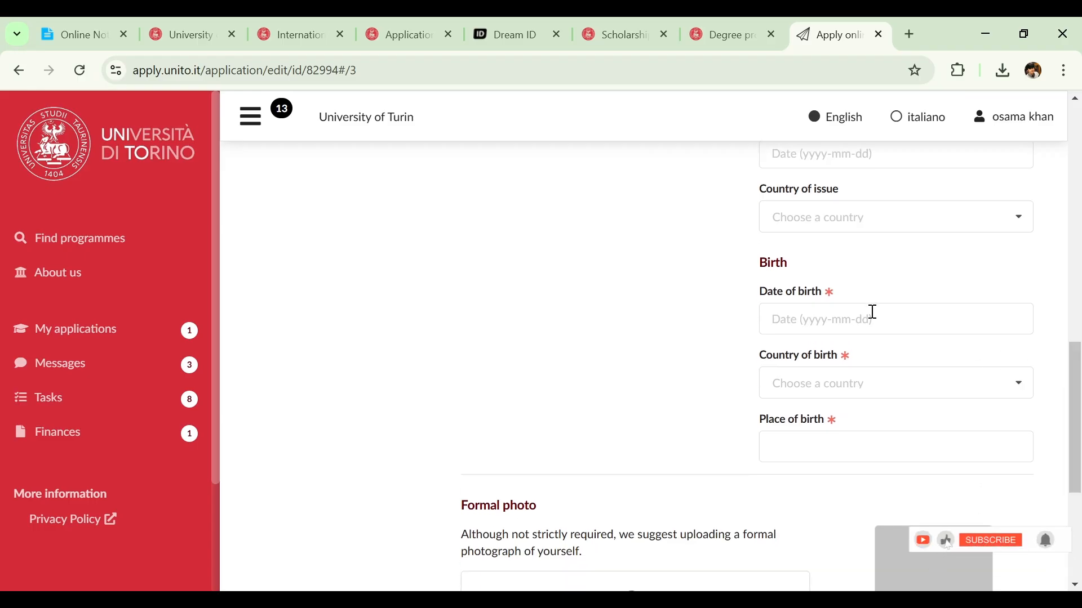
click(874, 314)
drag(977, 366, 966, 446)
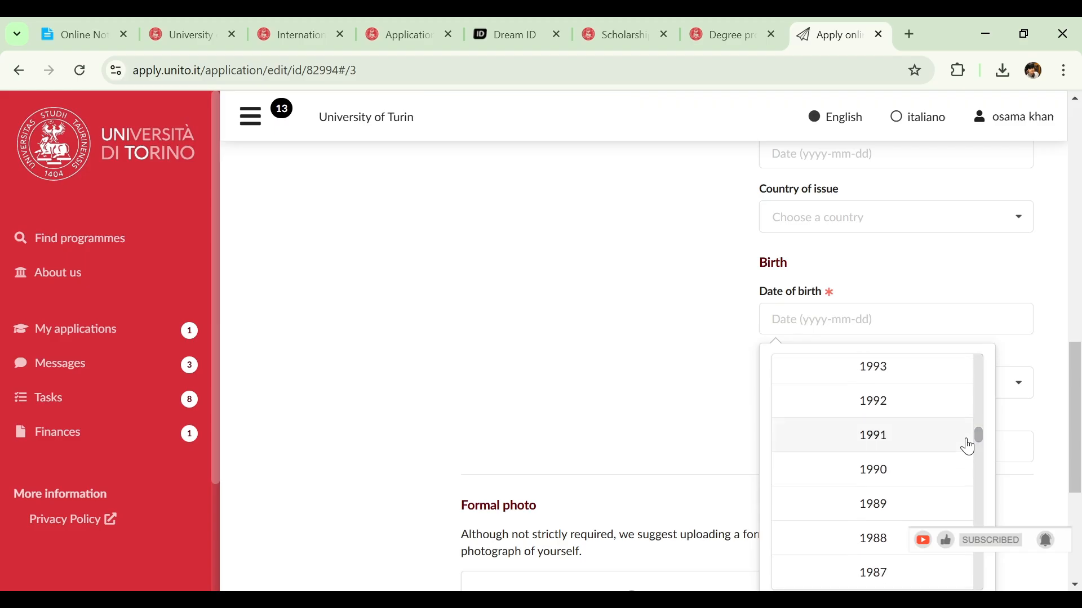
click(915, 371)
click(890, 422)
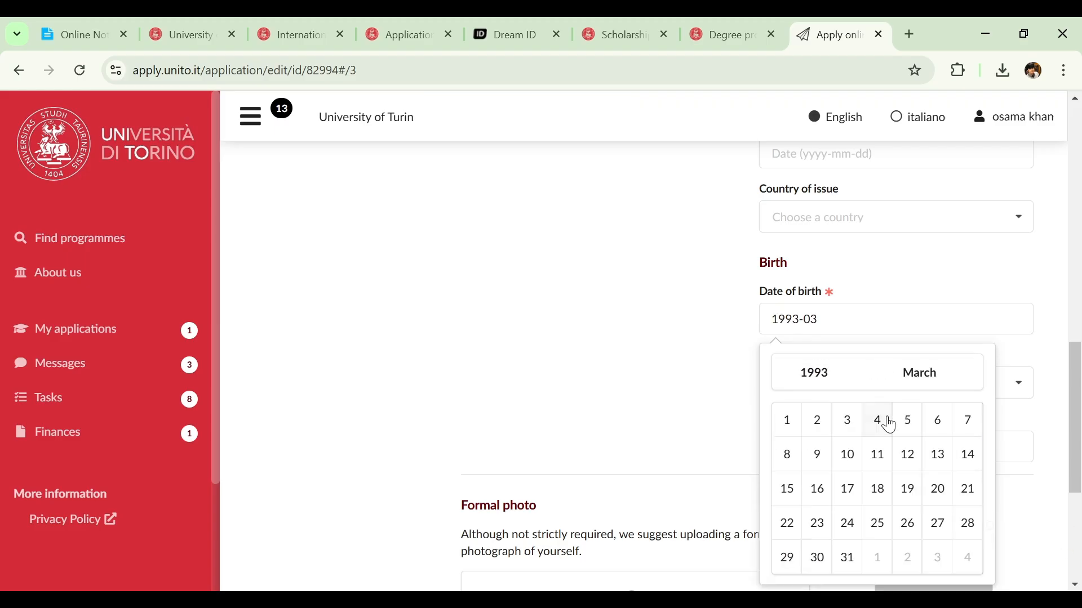
click(889, 424)
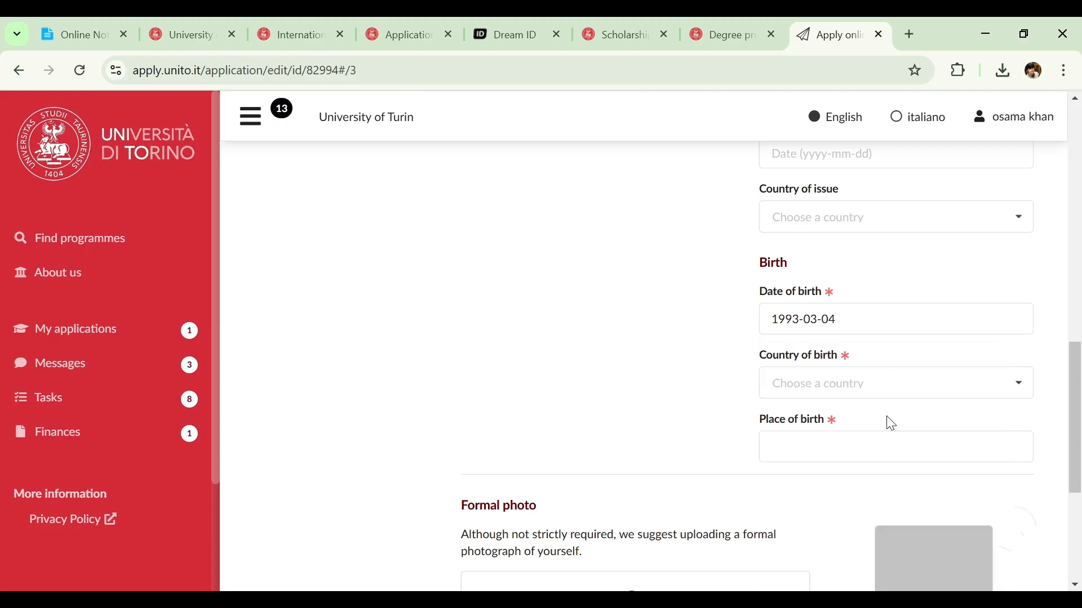
Step: Set the country of birth to Pakistan and enter ZXC as the place of birth
click(838, 384)
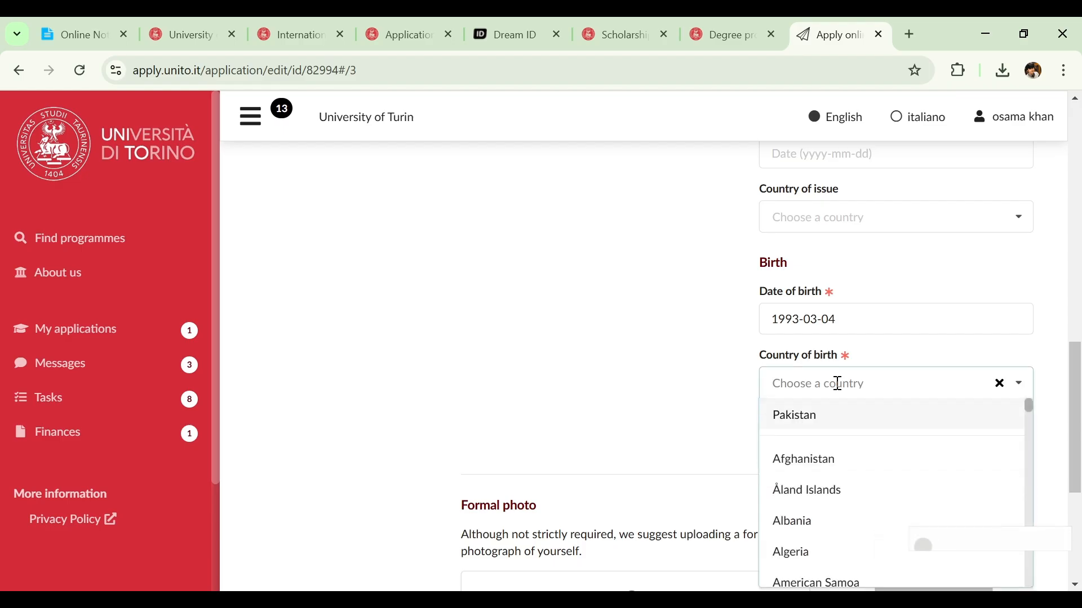
click(804, 417)
click(819, 451)
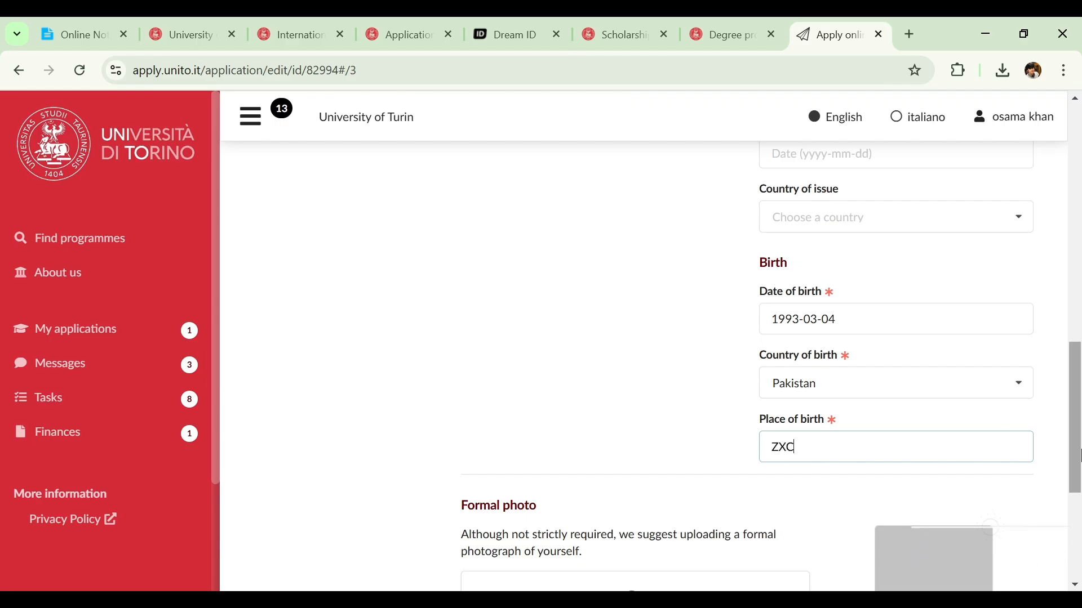
Step: Upload image (3).png as the formal photo and open the application's Contacts section
drag(1079, 451, 1073, 510)
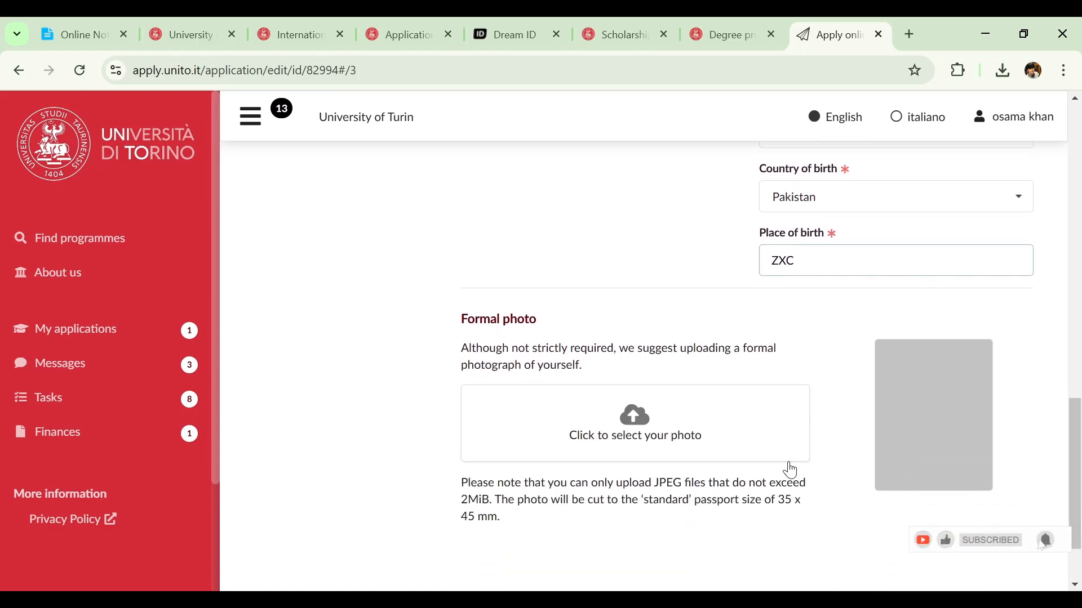
click(640, 434)
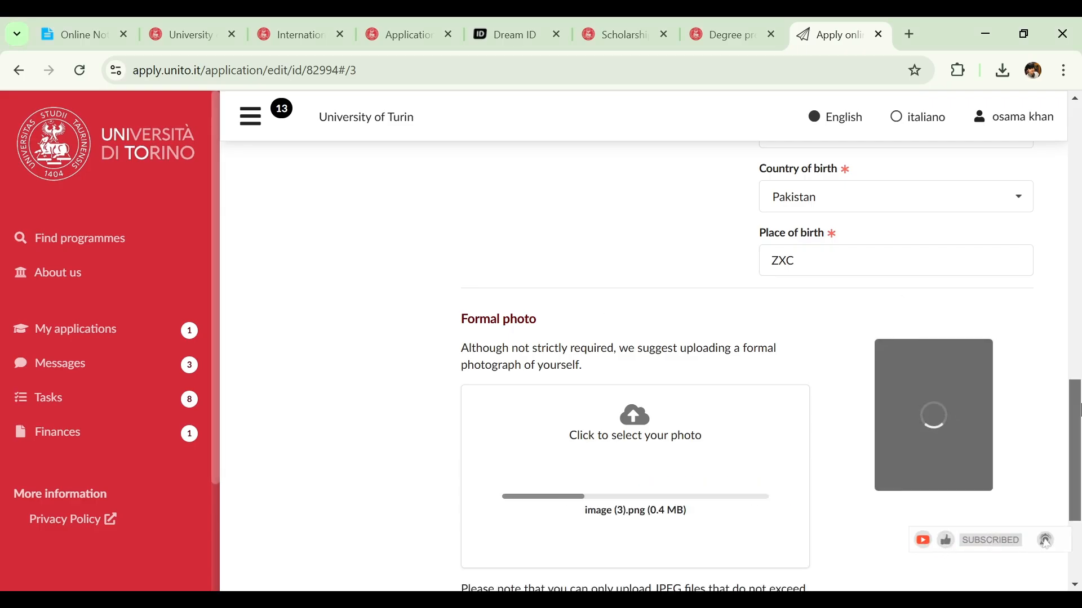
drag(1080, 410, 1071, 127)
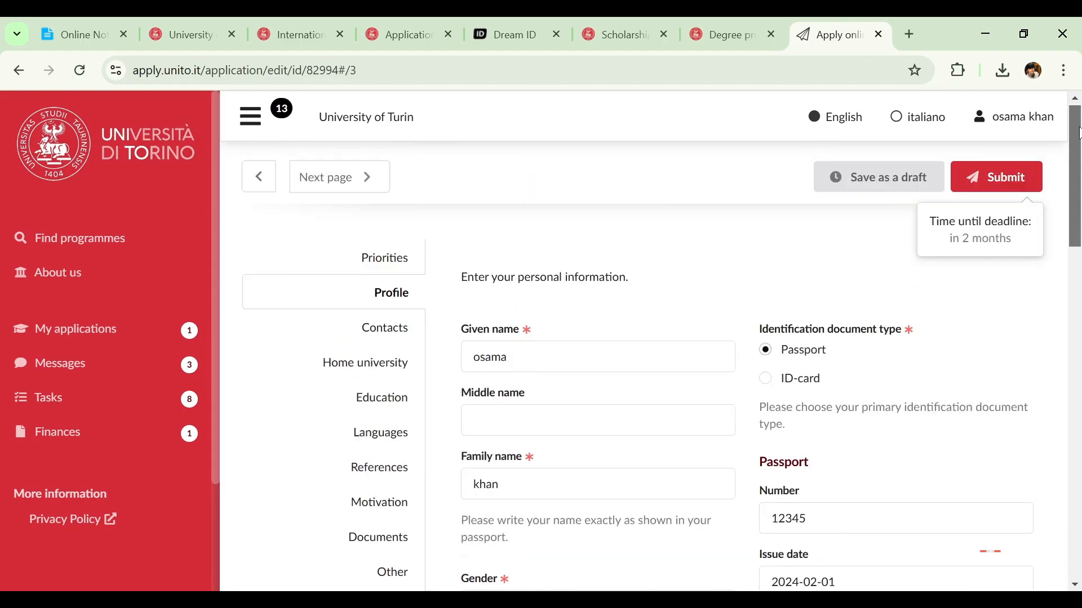
click(397, 343)
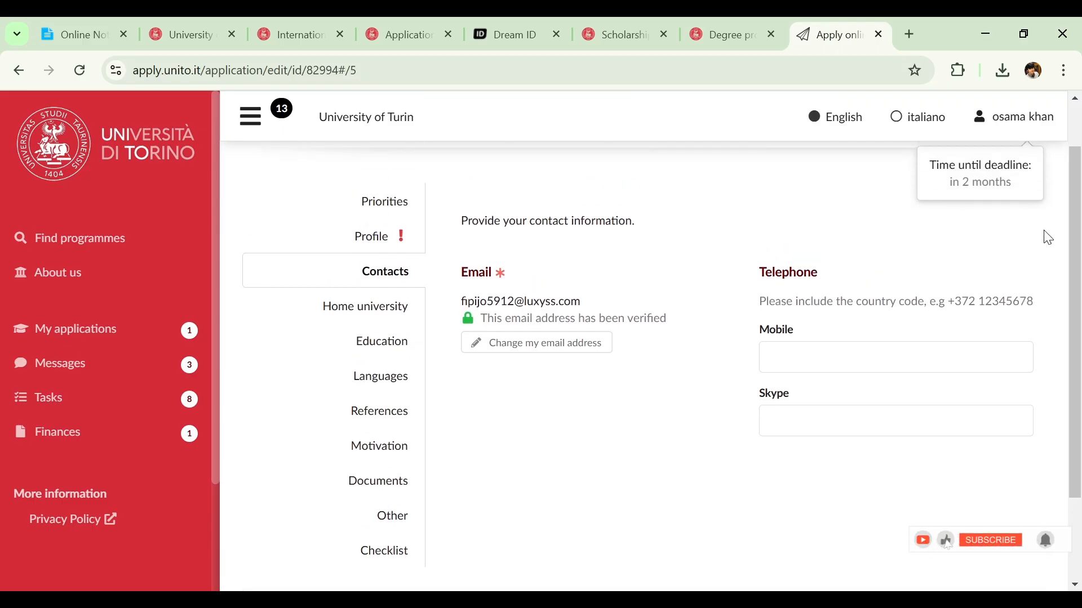
Step: Enter the applicant's mobile number with the Pakistani country code in the telephone details
drag(1076, 262, 1075, 296)
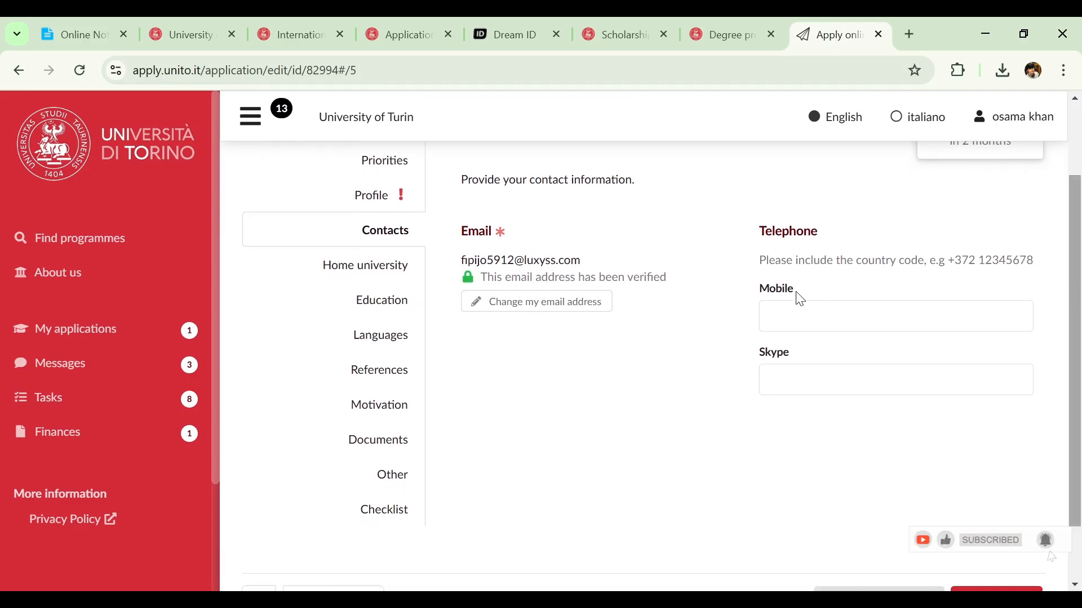
click(874, 310)
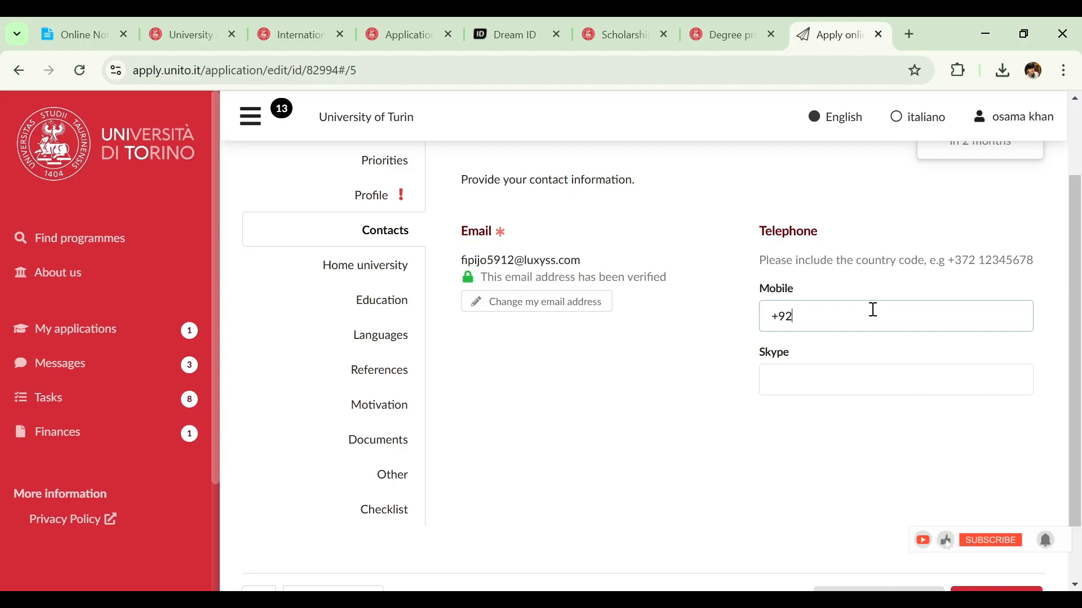
text(00)
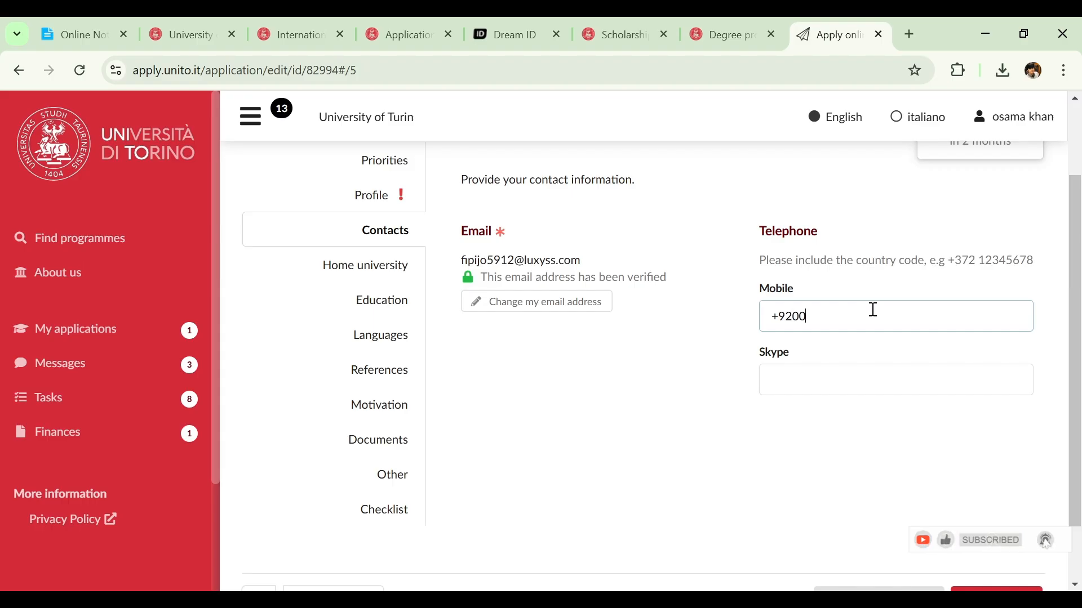
text(00000)
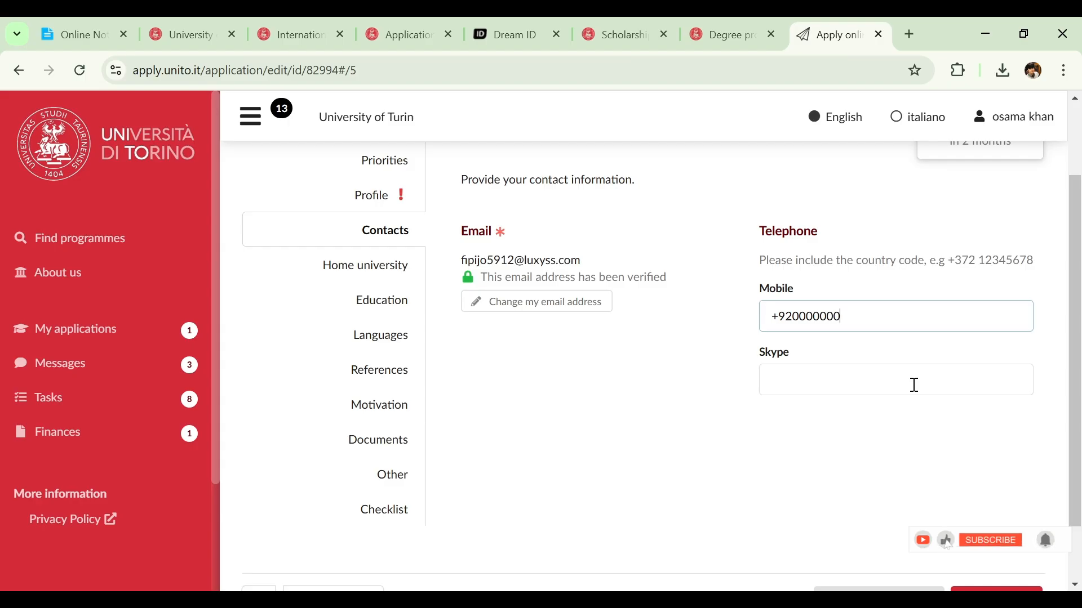
Step: Open the Home university section and enter COMSATS UNIVERSITY as the official name of the school
scroll(1078, 313, up, 2)
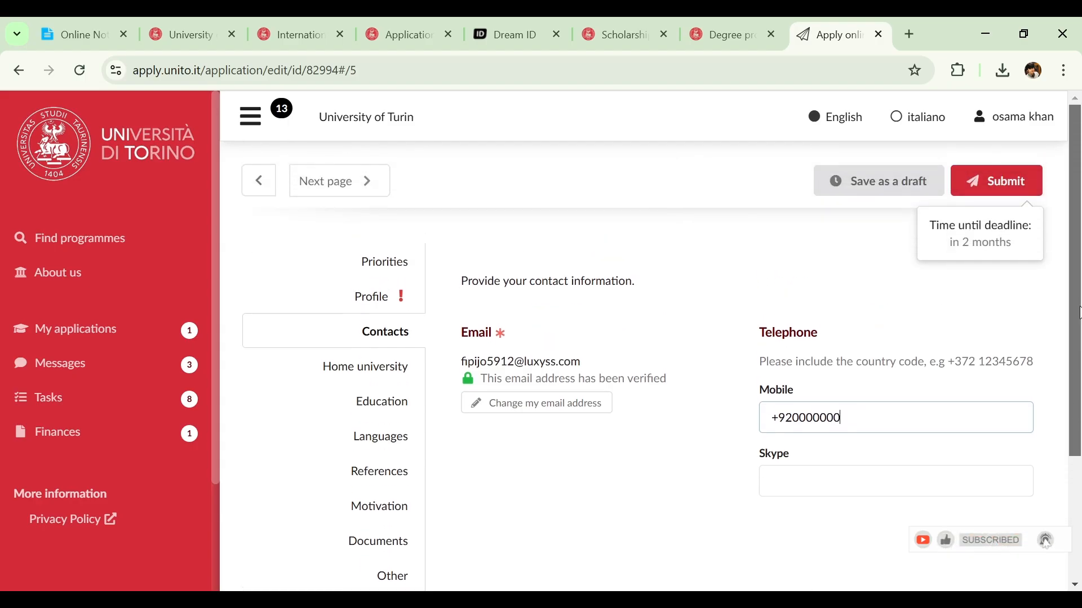
click(372, 379)
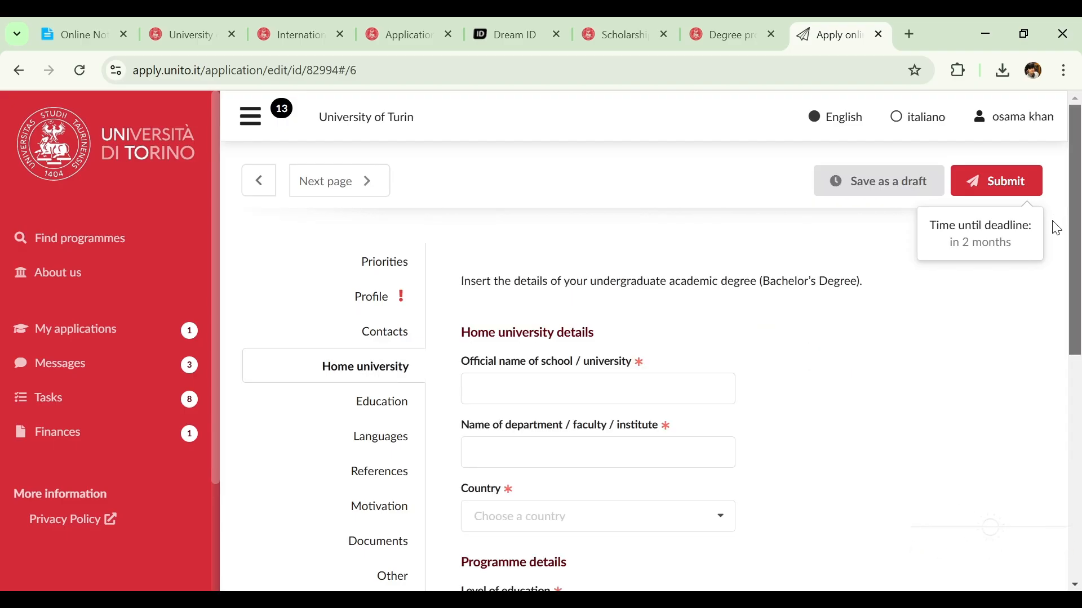
scroll(1053, 236, down, 1)
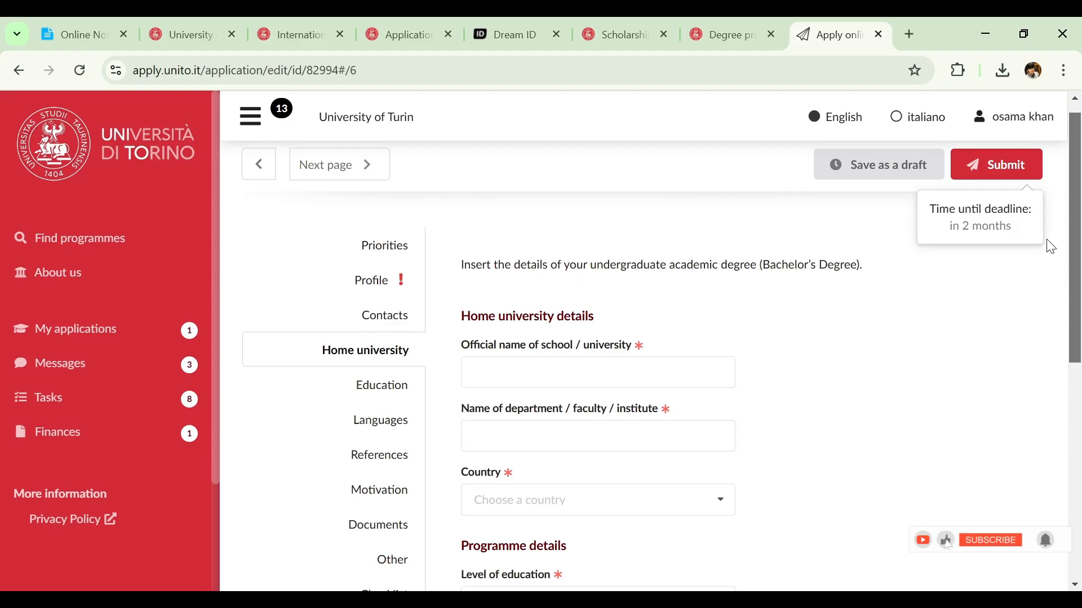
scroll(1049, 287, down, 1)
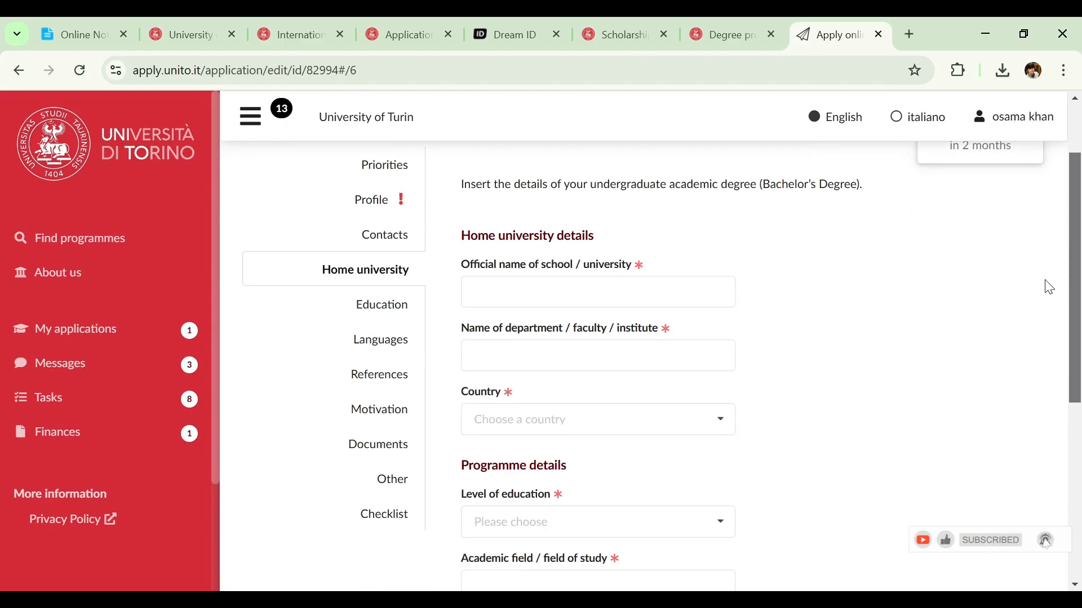
drag(1045, 280, 1066, 241)
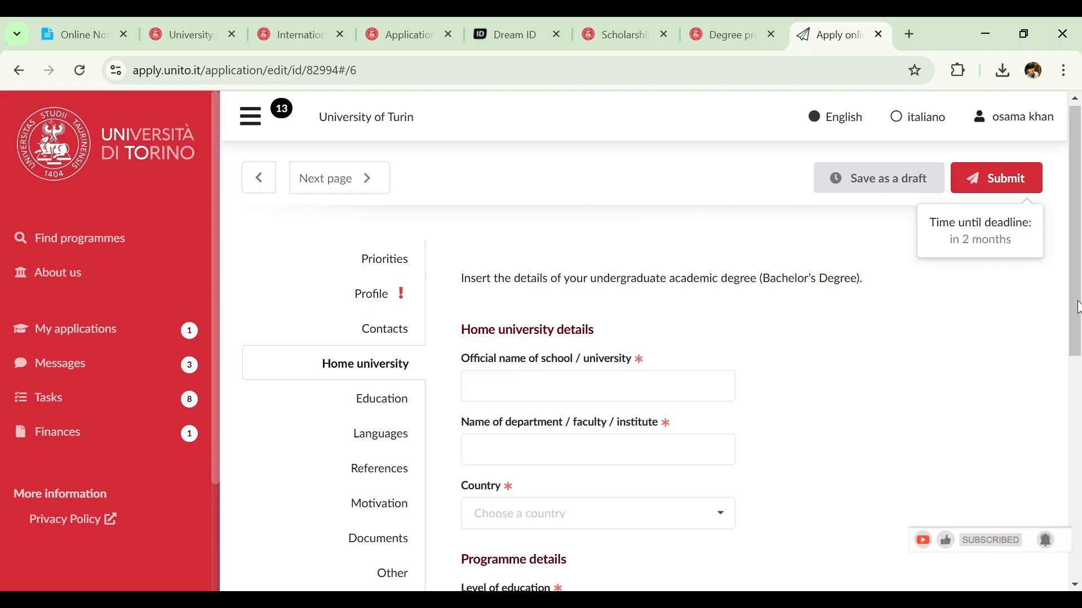
drag(1077, 272, 1061, 314)
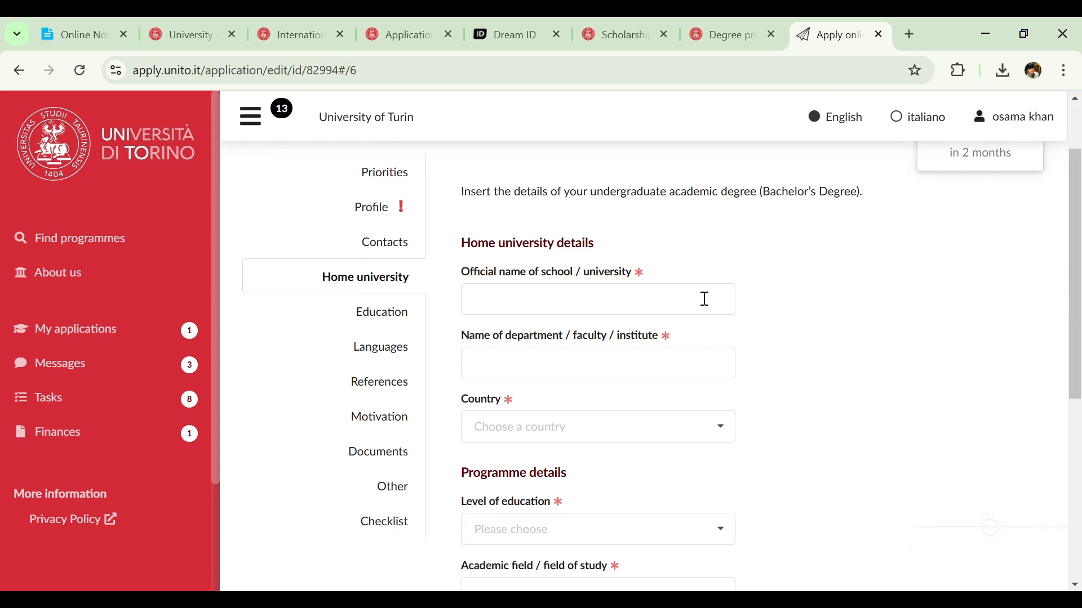
click(625, 313)
text(CO)
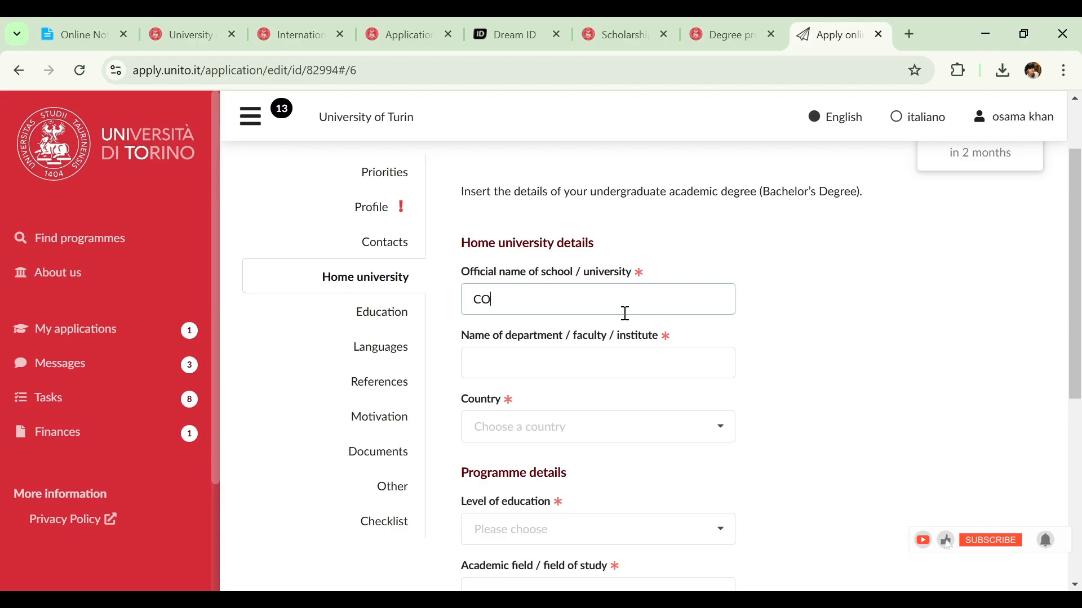
text(MSATS)
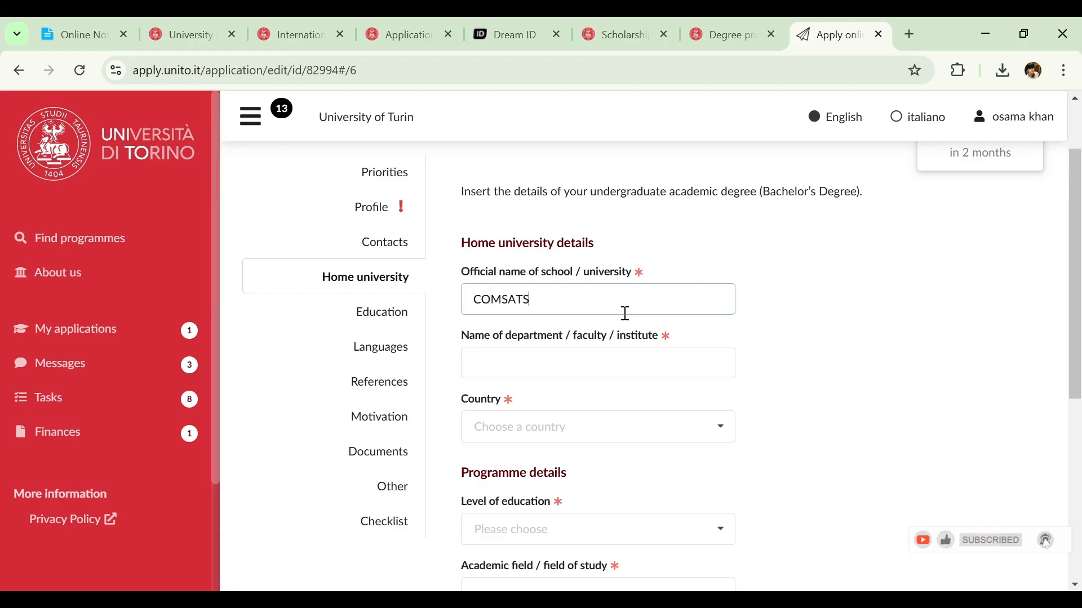
text( UNIVERSITY)
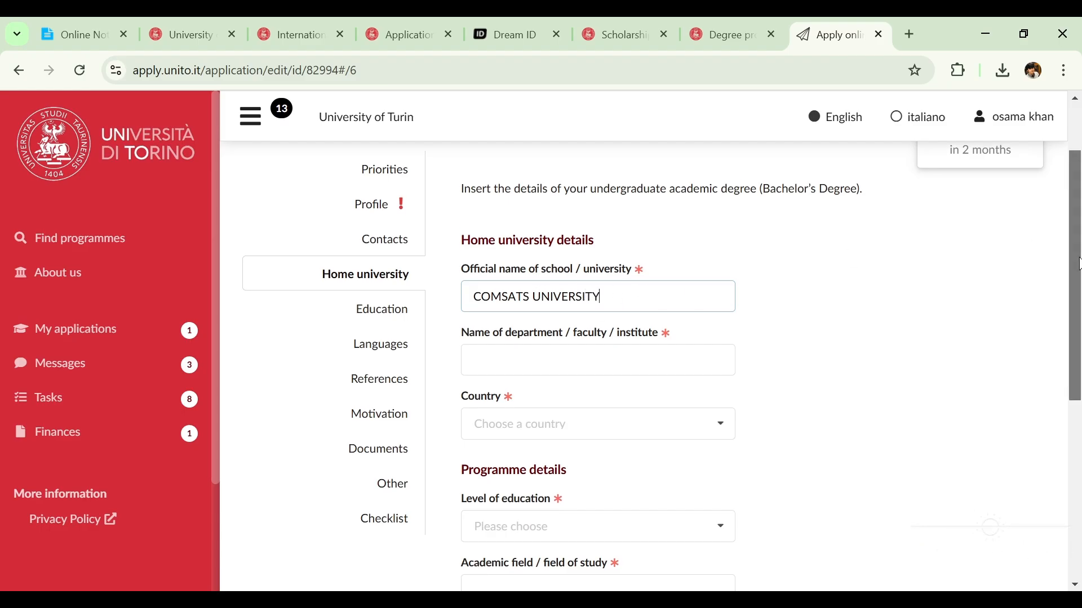
Step: Enter BIOLOGY as the home university's department and set its country to Pakistan
scroll(794, 303, down, 1)
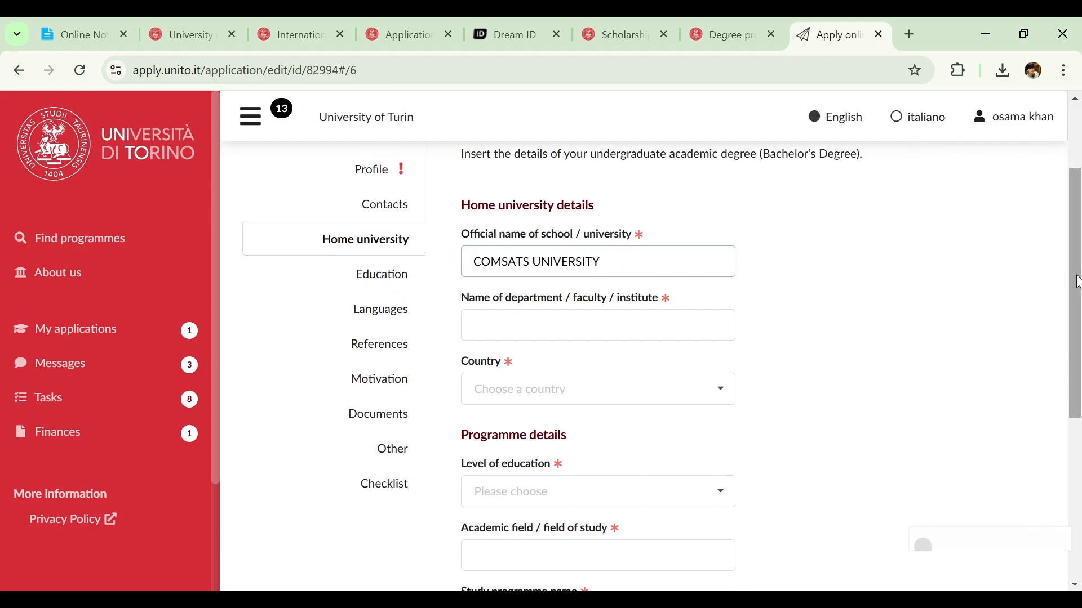
click(603, 324)
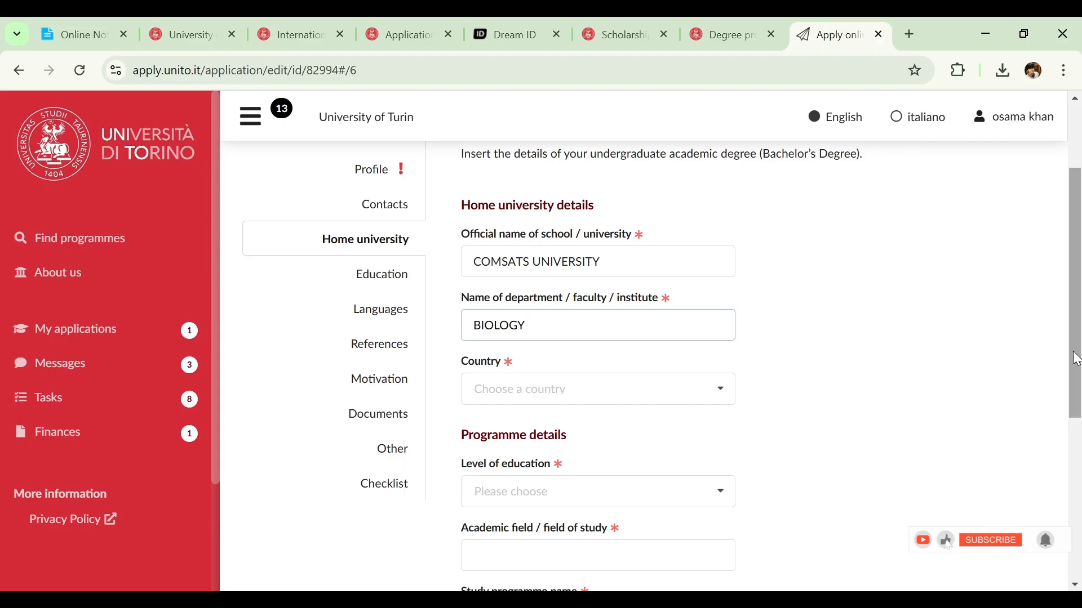
drag(1077, 359, 1072, 374)
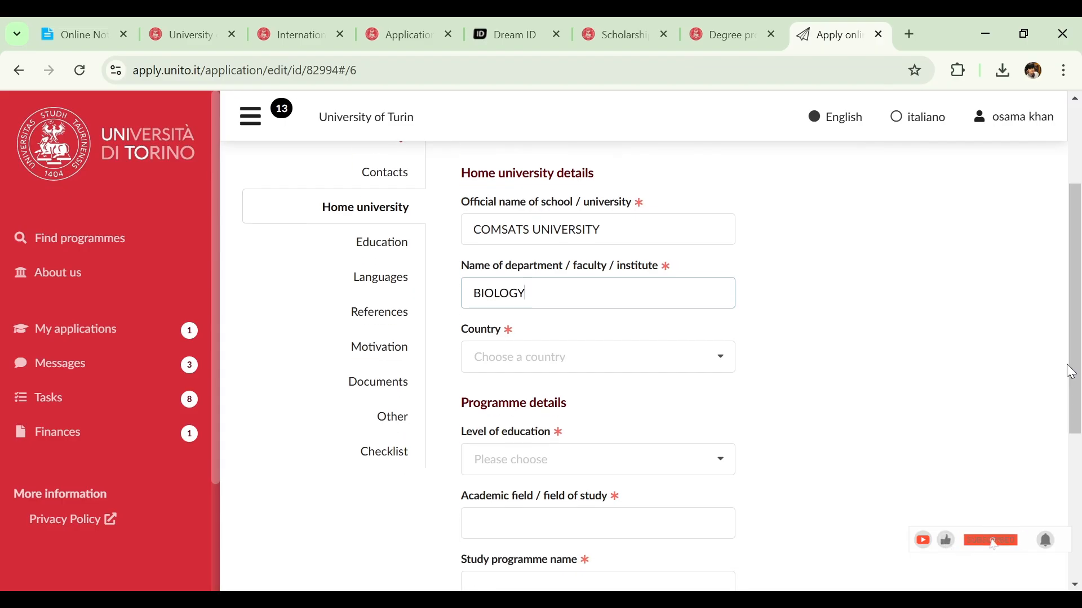
click(610, 344)
click(565, 393)
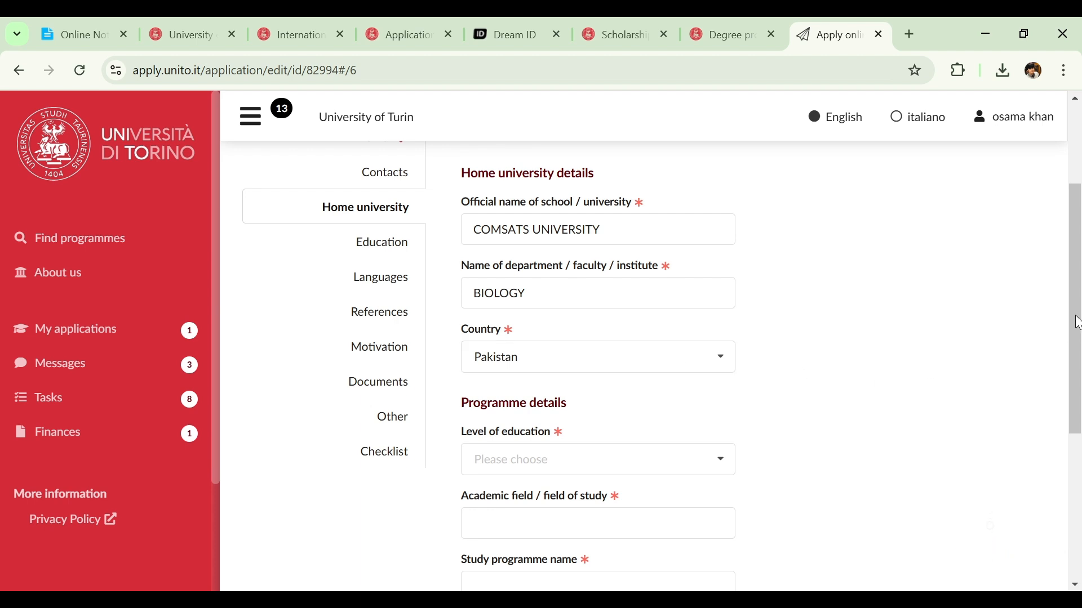
Step: In the home university's programme details, set the level of education to Bachelor degree and the field of study to BIOLOGY
drag(1076, 319, 1057, 407)
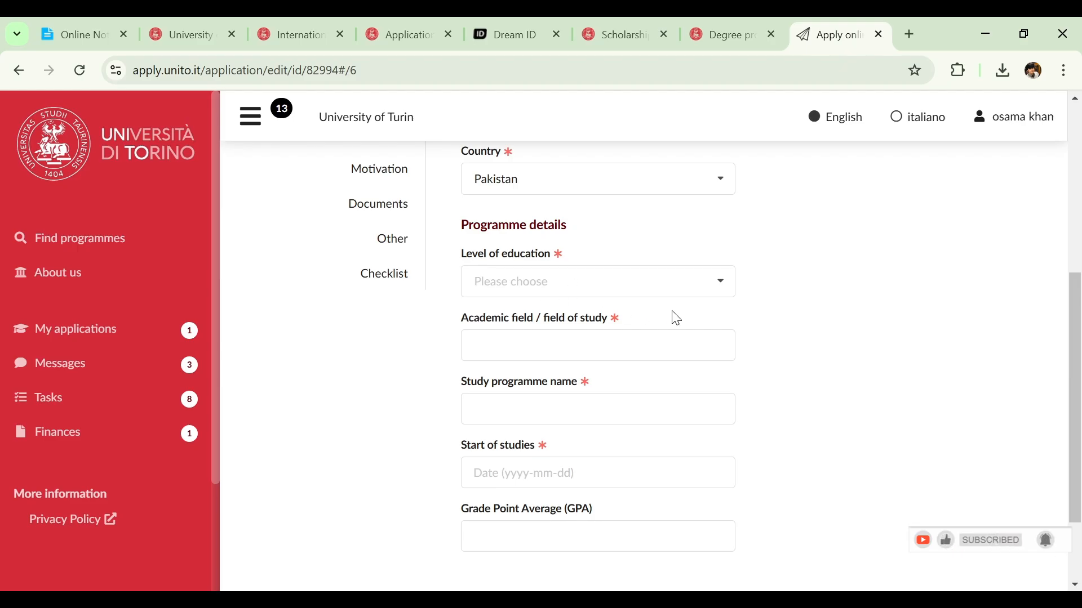
click(712, 303)
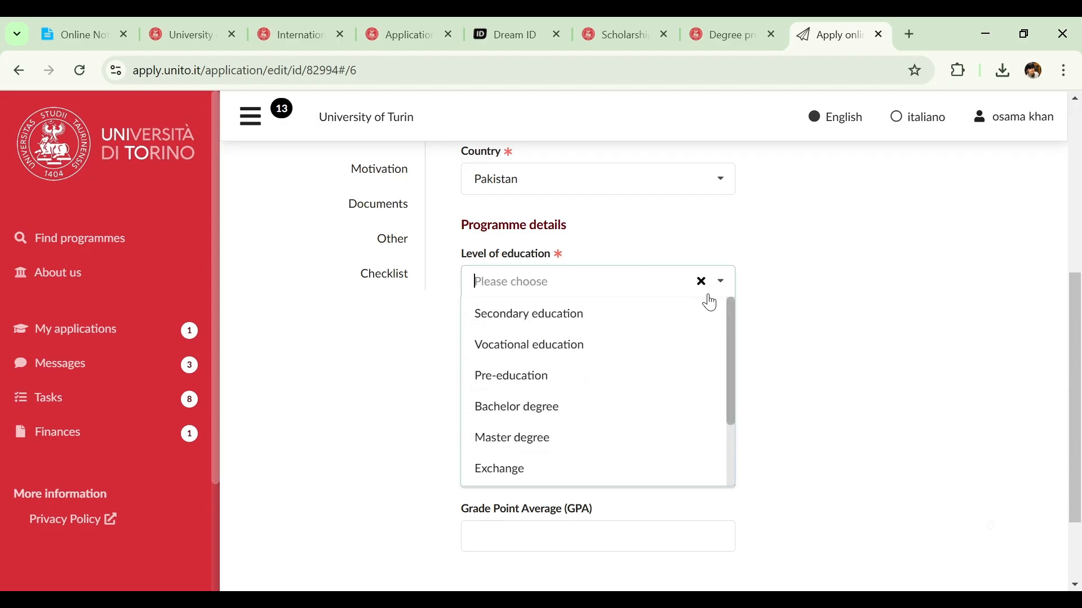
click(572, 411)
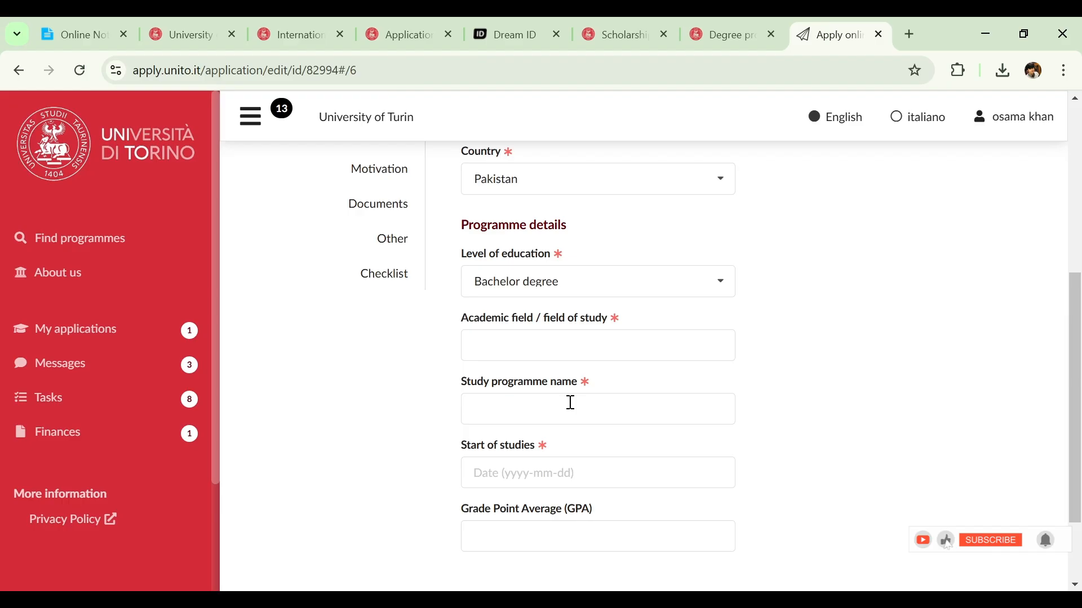
click(550, 349)
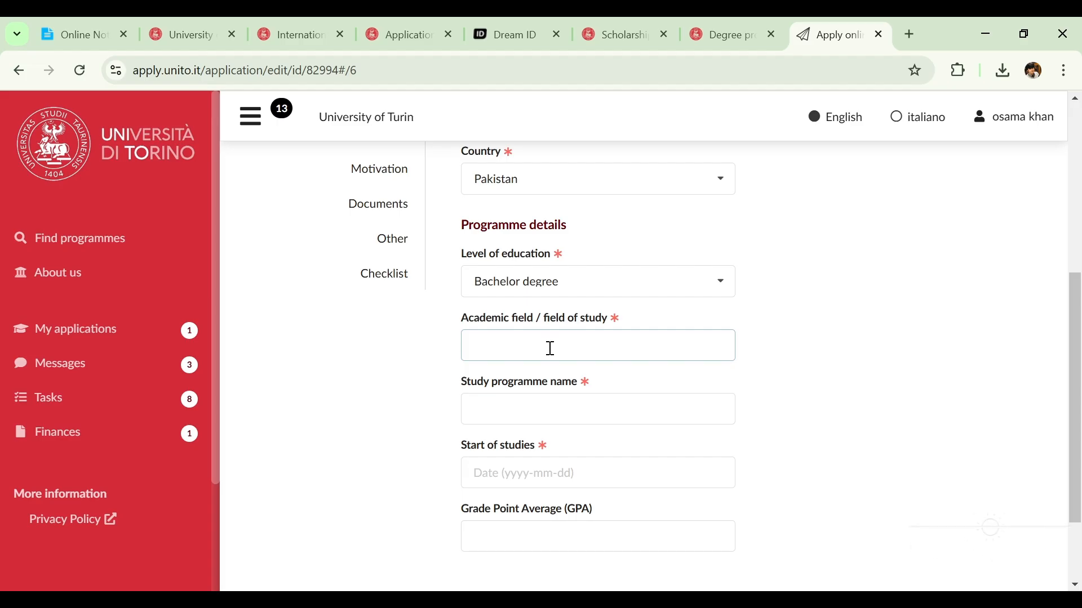
text(BIOLOGY)
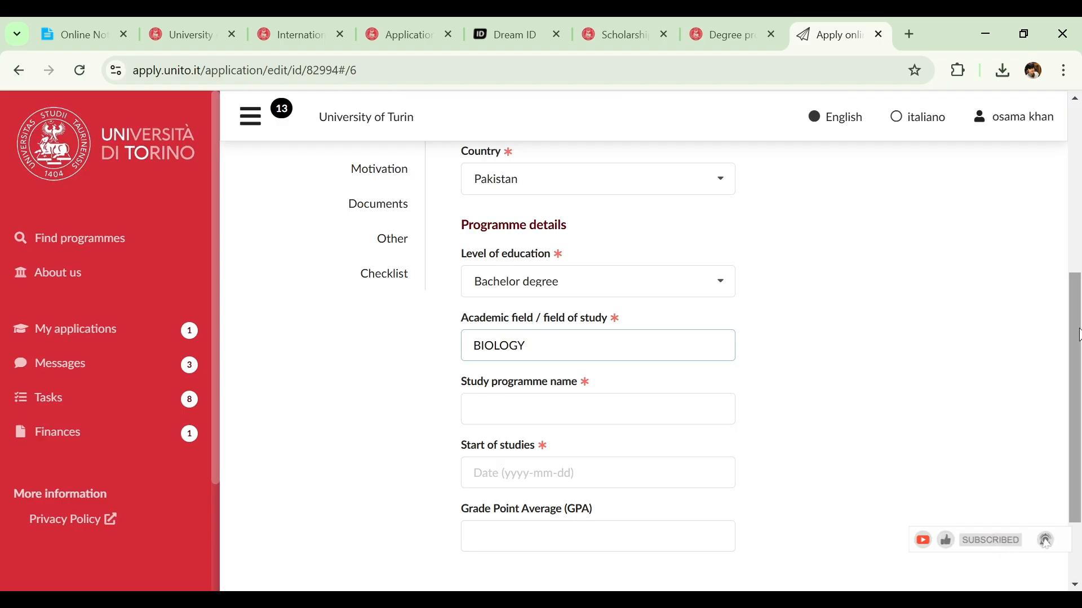
Step: Enter BOTANY as the home university study programme name and set the start of studies to 2019-03-01
scroll(1078, 334, down, 1)
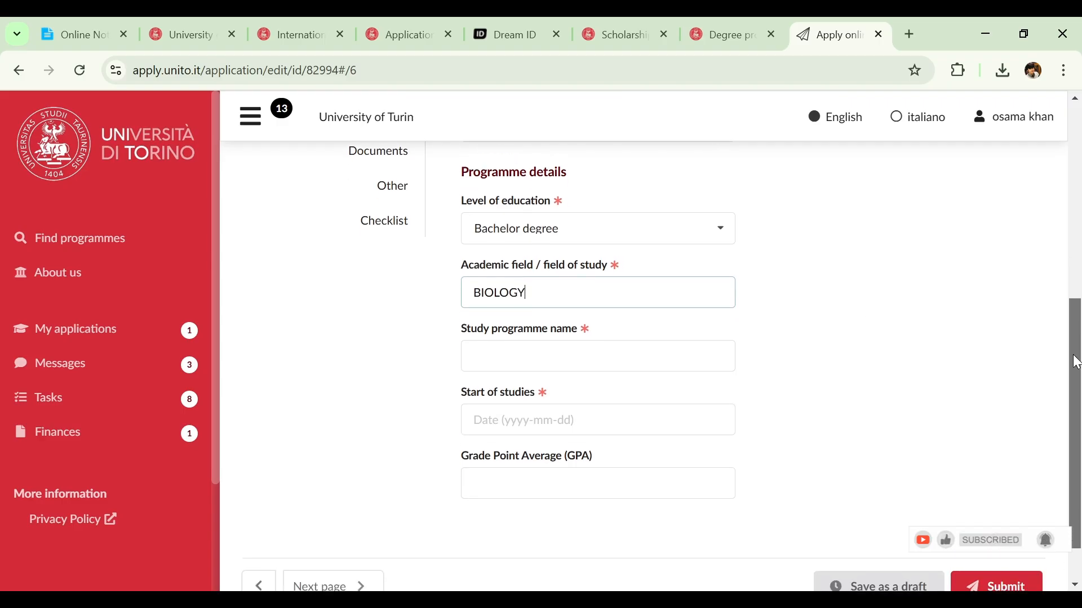
click(638, 352)
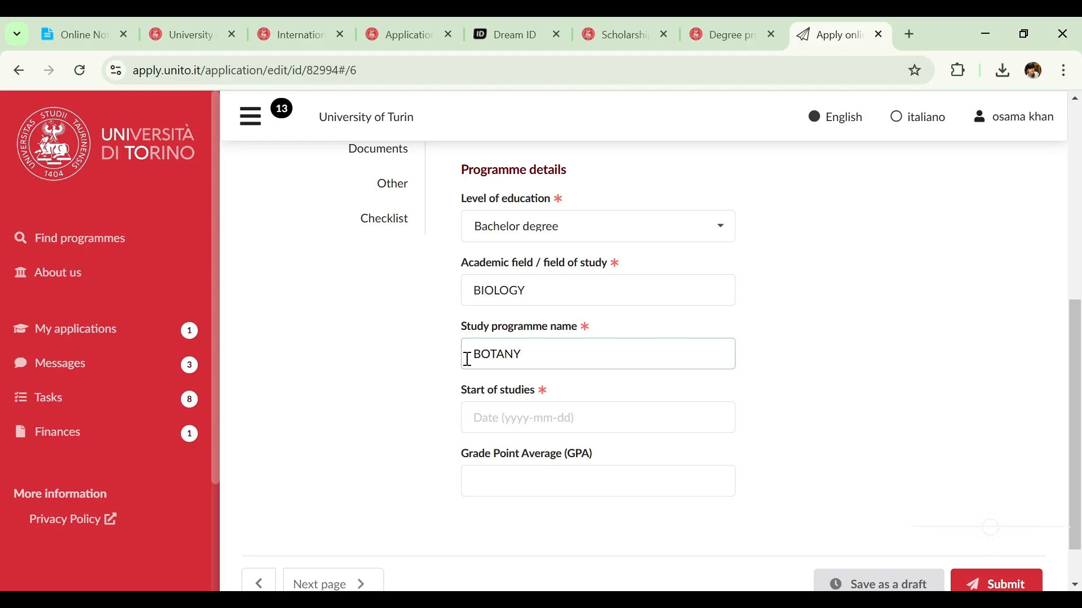
click(674, 430)
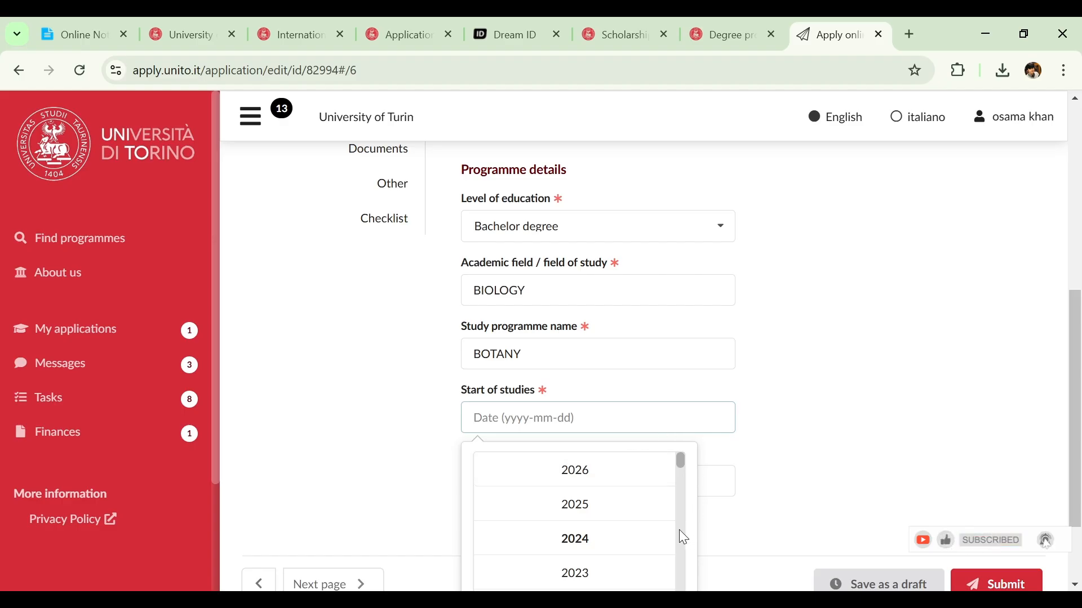
scroll(676, 536, down, 4)
click(636, 512)
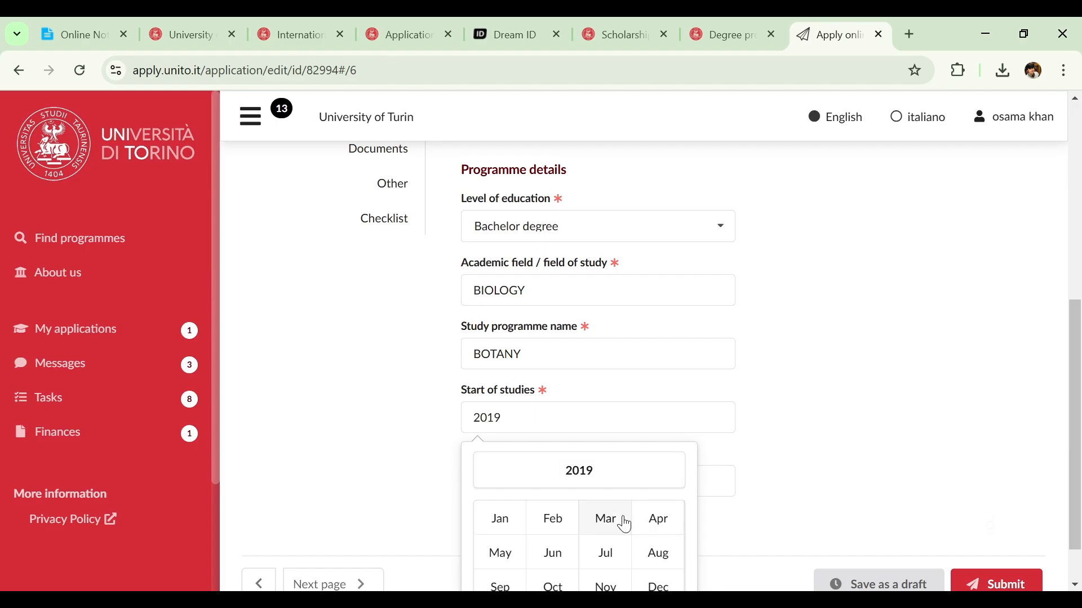
click(619, 520)
click(606, 524)
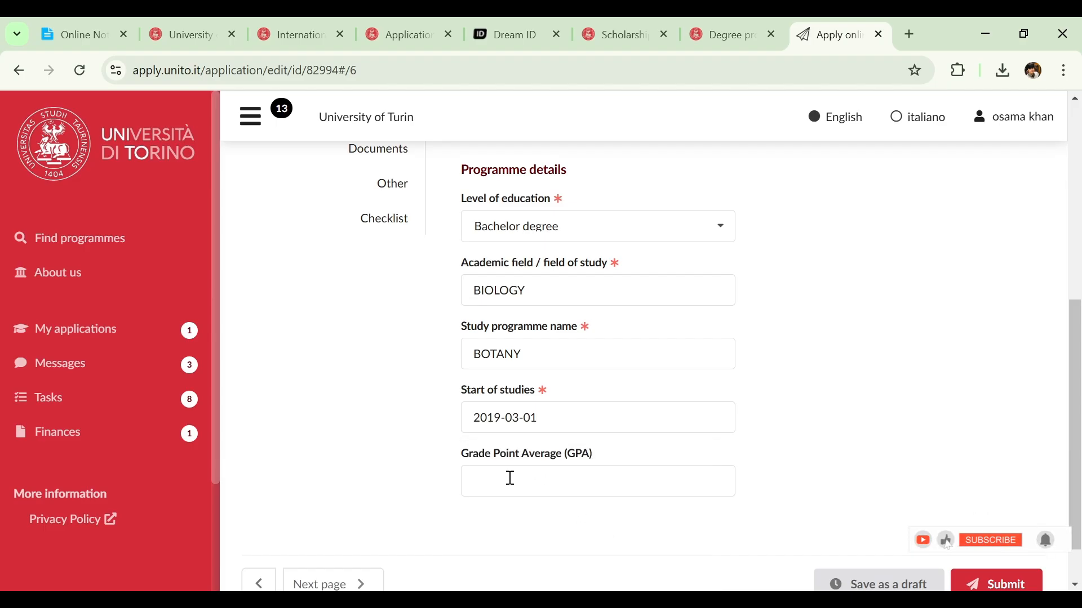
Step: Enter a Grade Point Average of 3.93 for the home university programme and open the Education section
click(663, 485)
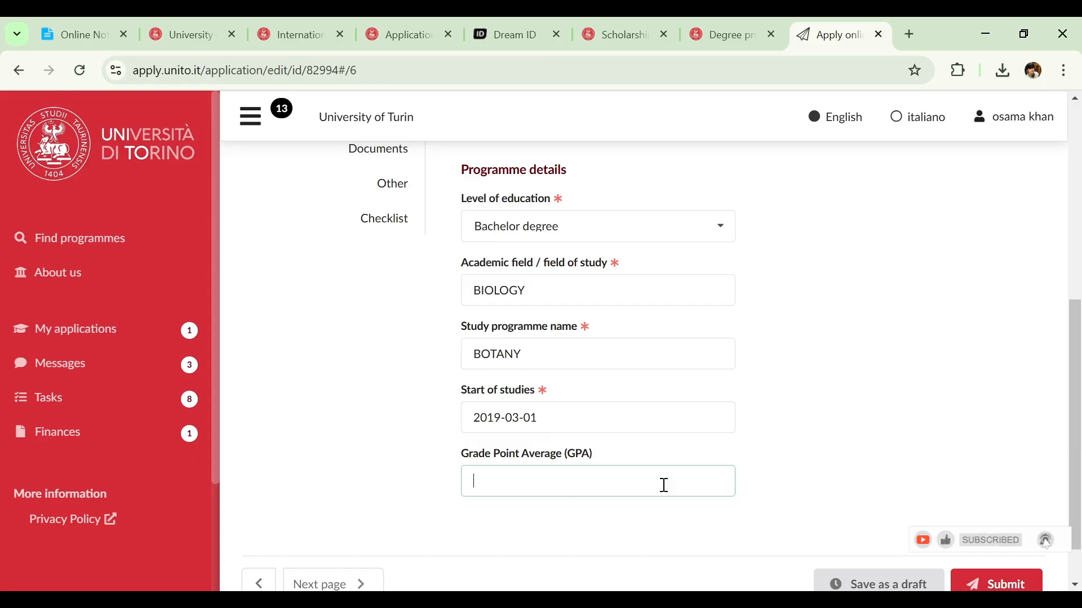
text(3)
text(.93)
click(1074, 163)
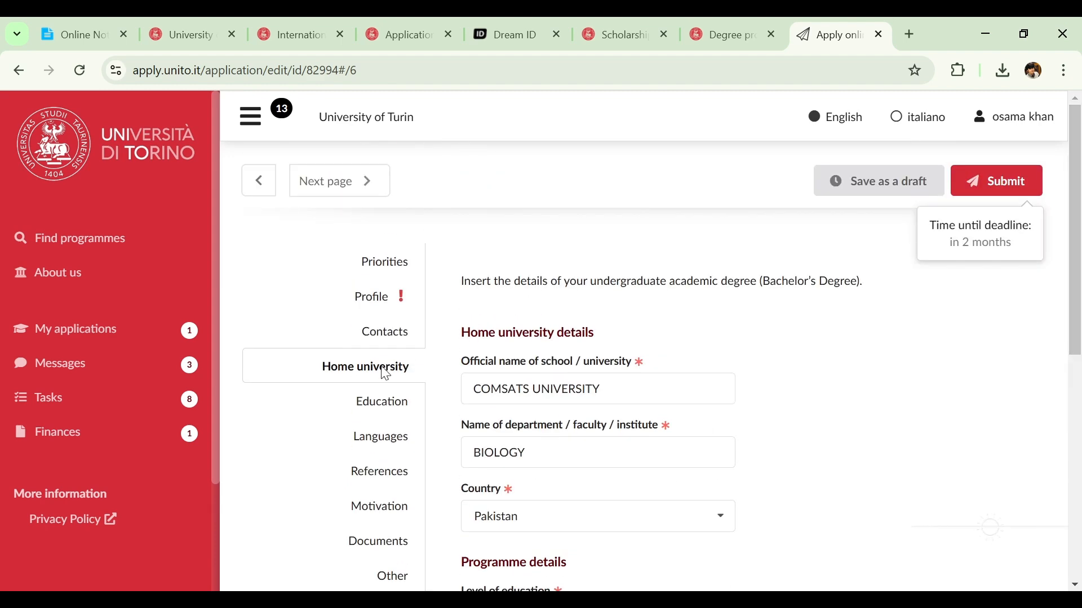
click(380, 401)
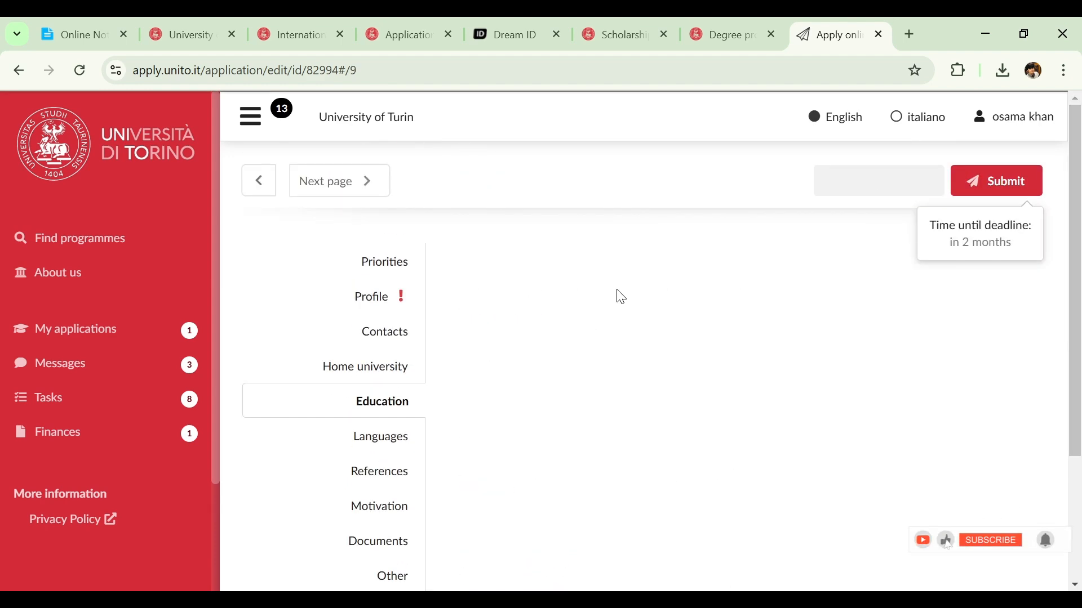
Step: In the first education entry, set the level of education to Secondary education and the official school name to XYZ
drag(1074, 236, 1064, 289)
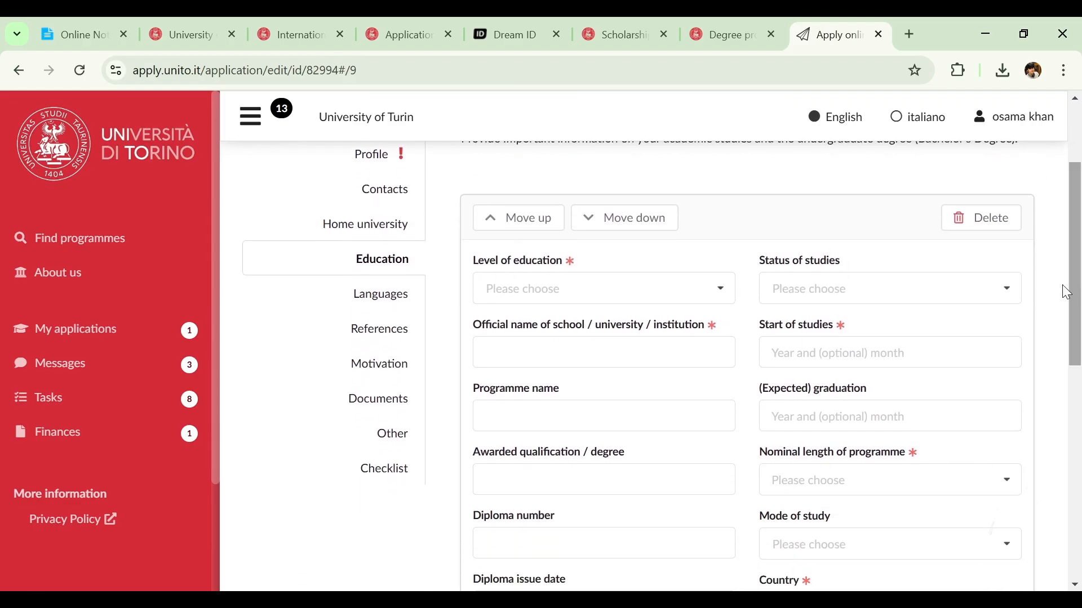
click(681, 287)
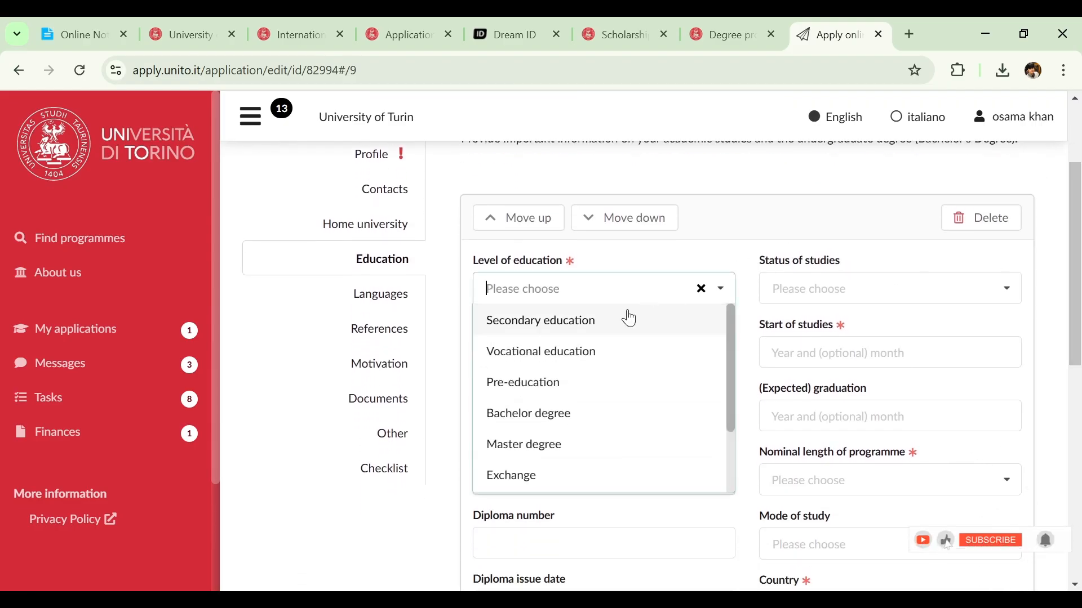
click(565, 325)
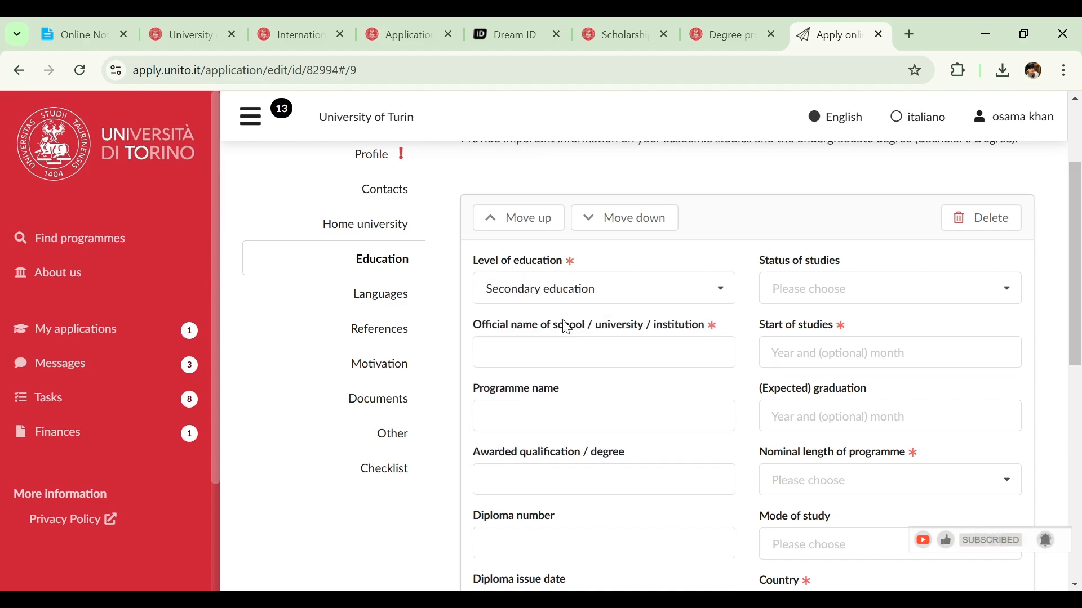
click(592, 345)
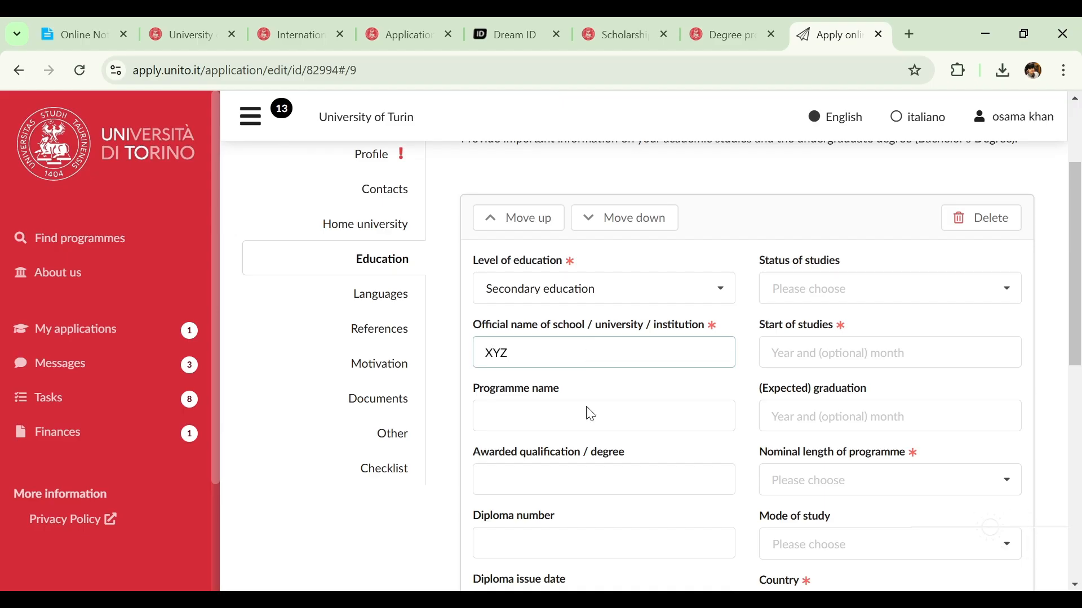
click(592, 419)
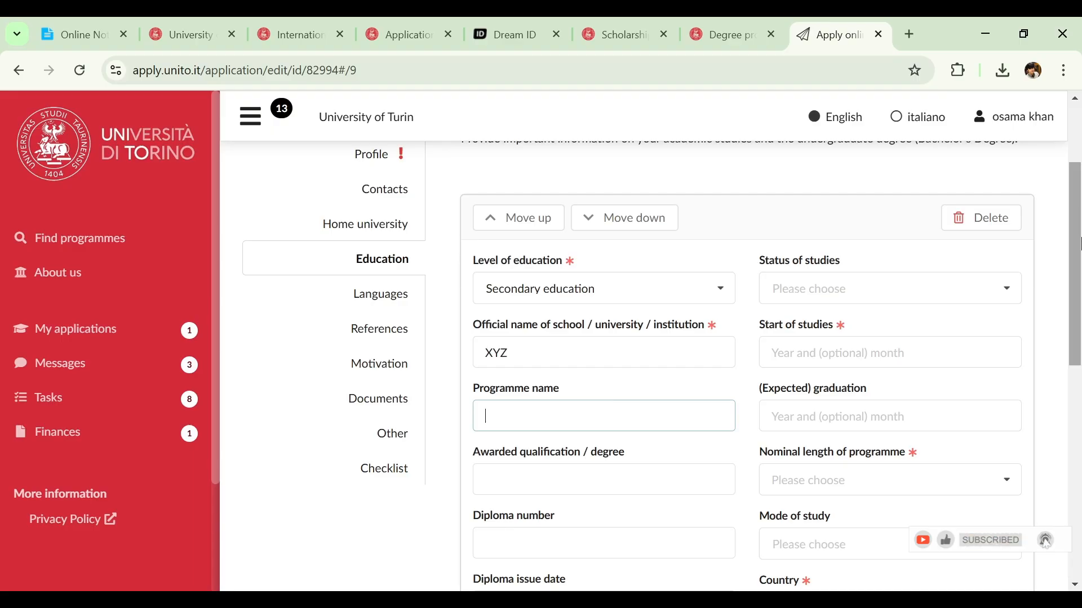
Step: Review the fields of the secondary education entry and set its status of studies to finished
drag(1077, 268, 1077, 333)
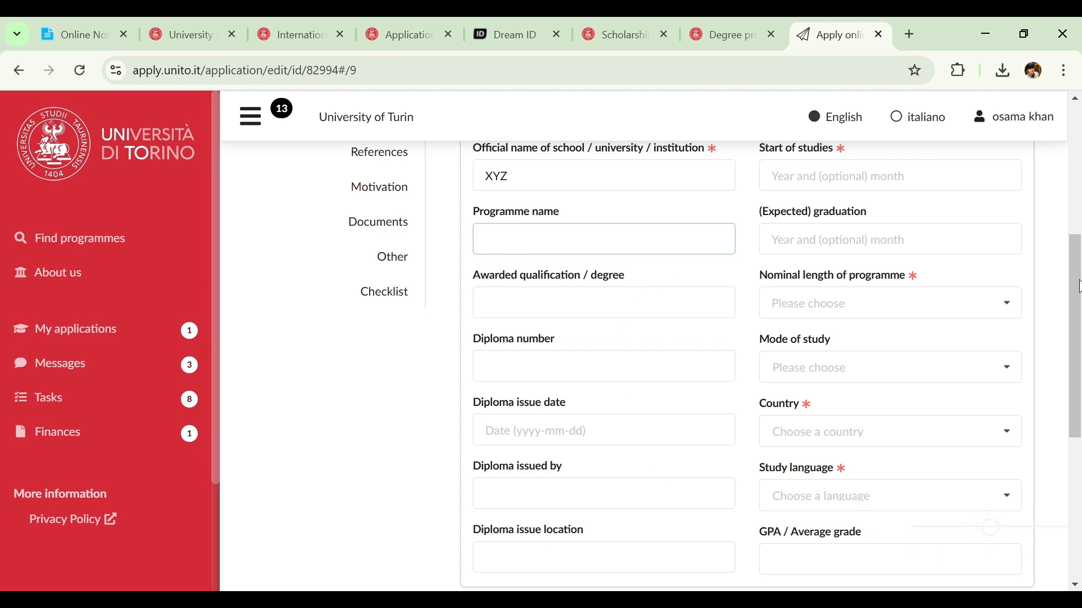
drag(1077, 286, 1077, 228)
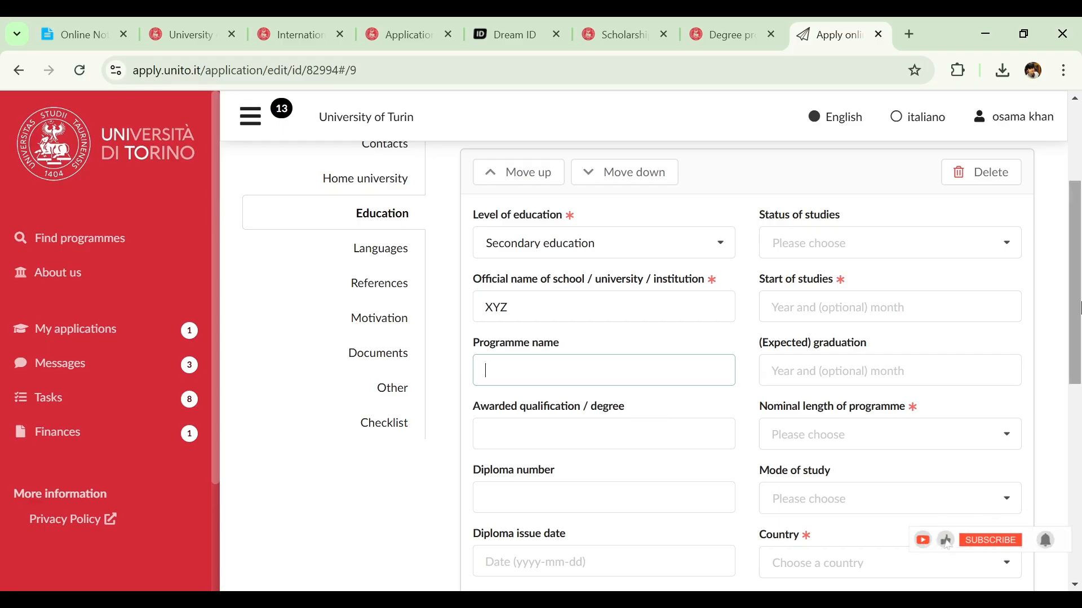
drag(1080, 308, 1073, 350)
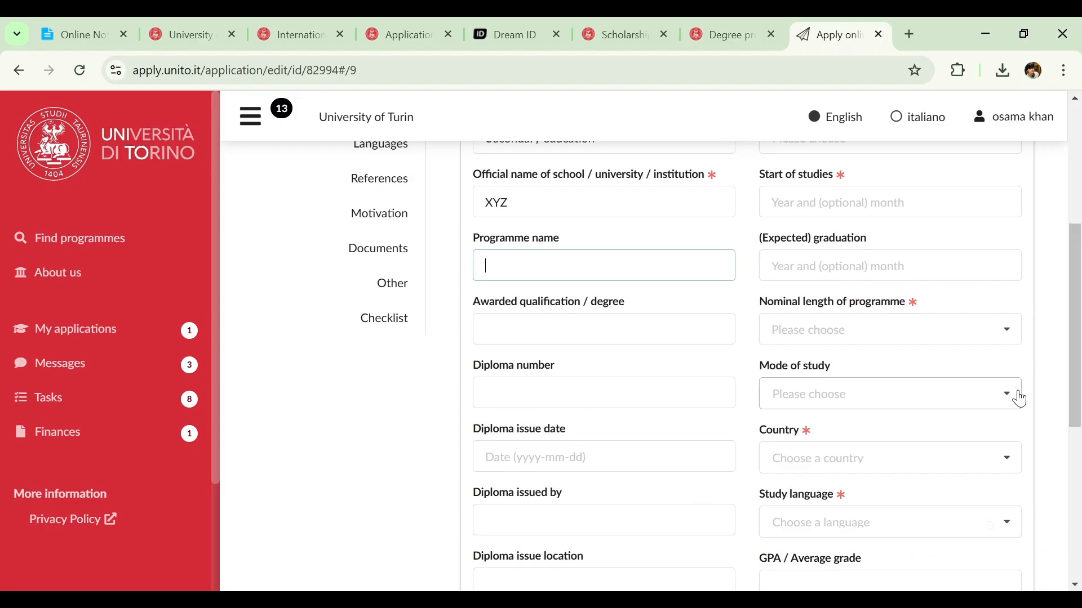
mouse_move(1078, 338)
mouse_down()
mouse_move(1078, 371)
mouse_move(1080, 329)
mouse_up()
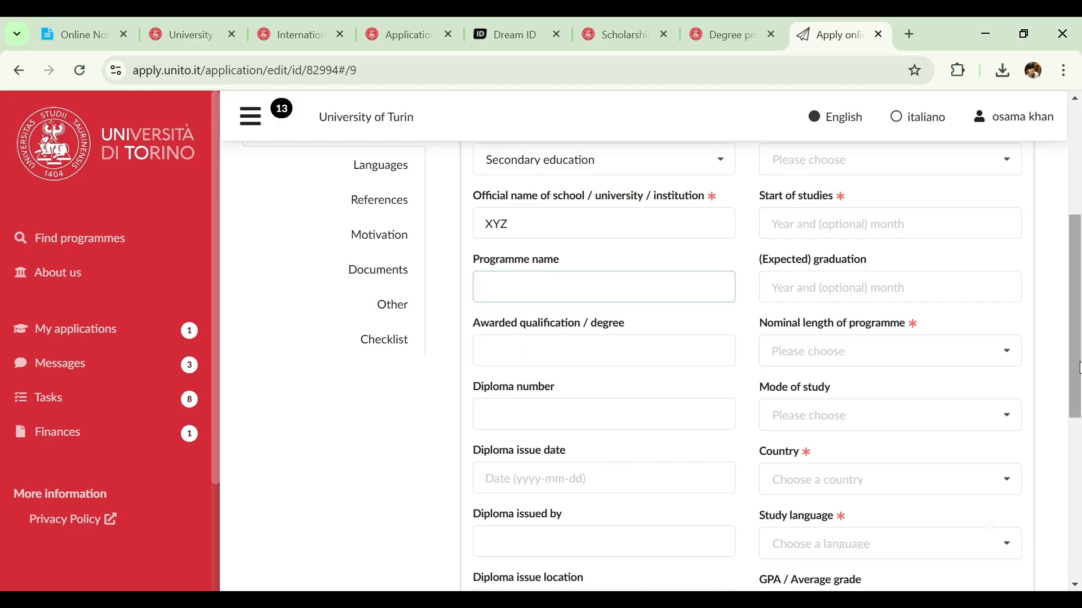
drag(1079, 369, 1078, 316)
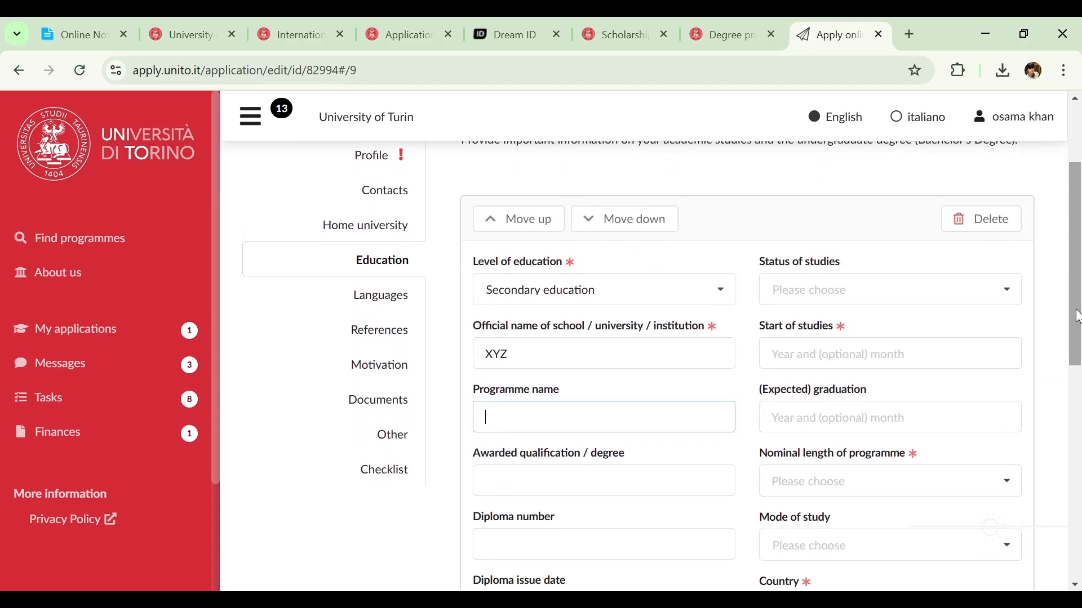
click(989, 283)
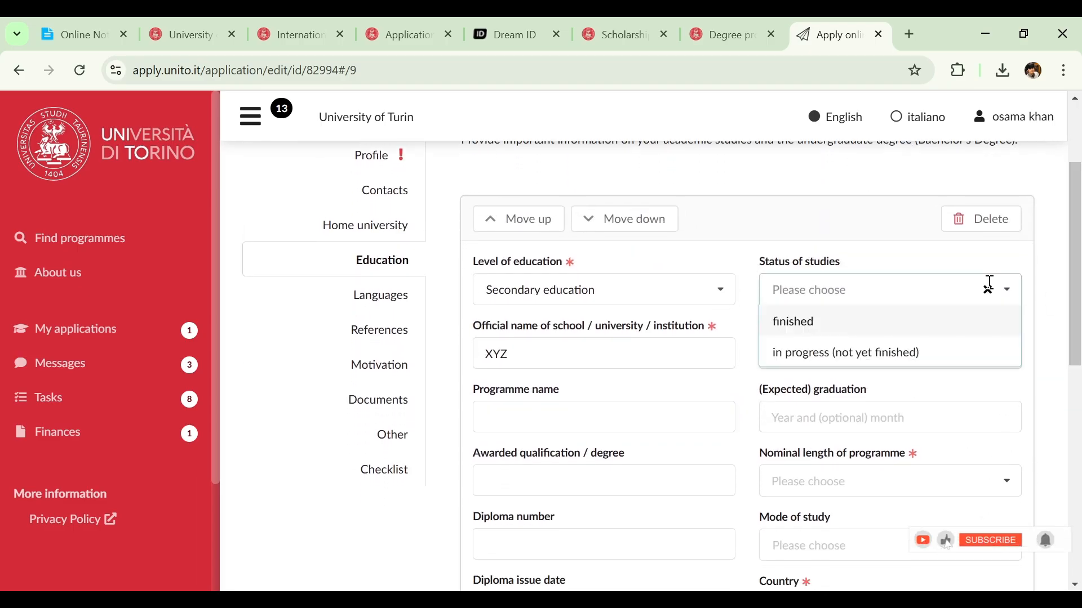
click(844, 323)
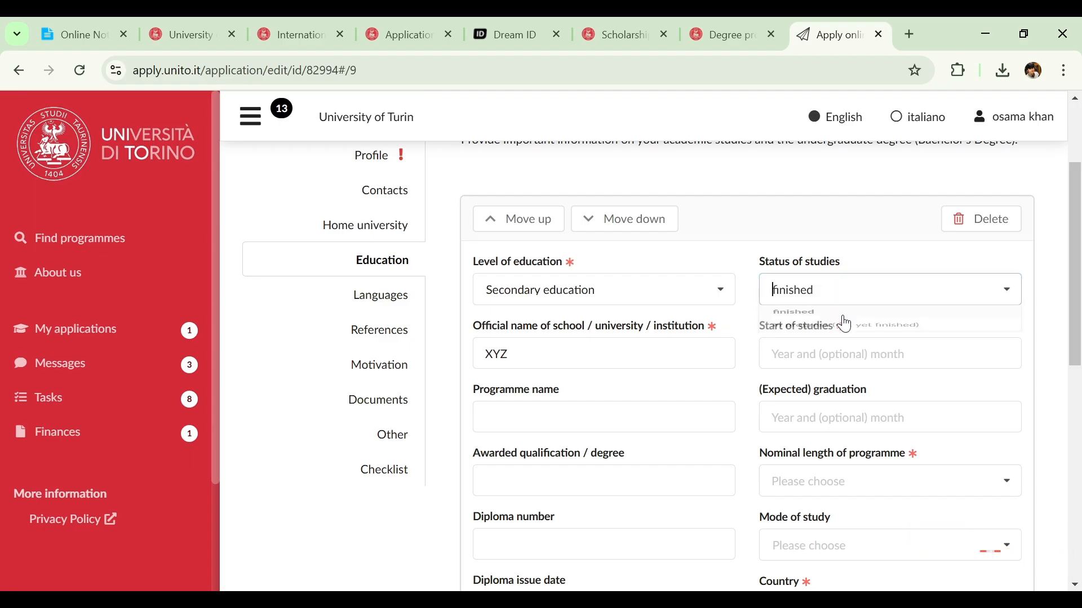
click(882, 298)
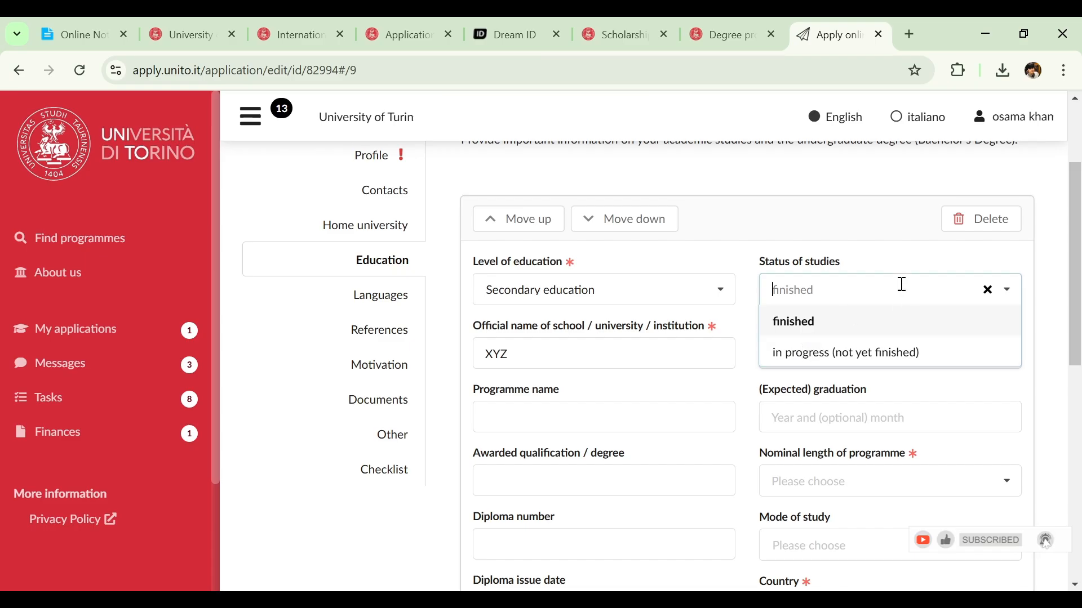
click(902, 324)
Step: Set the secondary education entry's start of studies to 2024-01 and its expected graduation to 2021-02
click(900, 355)
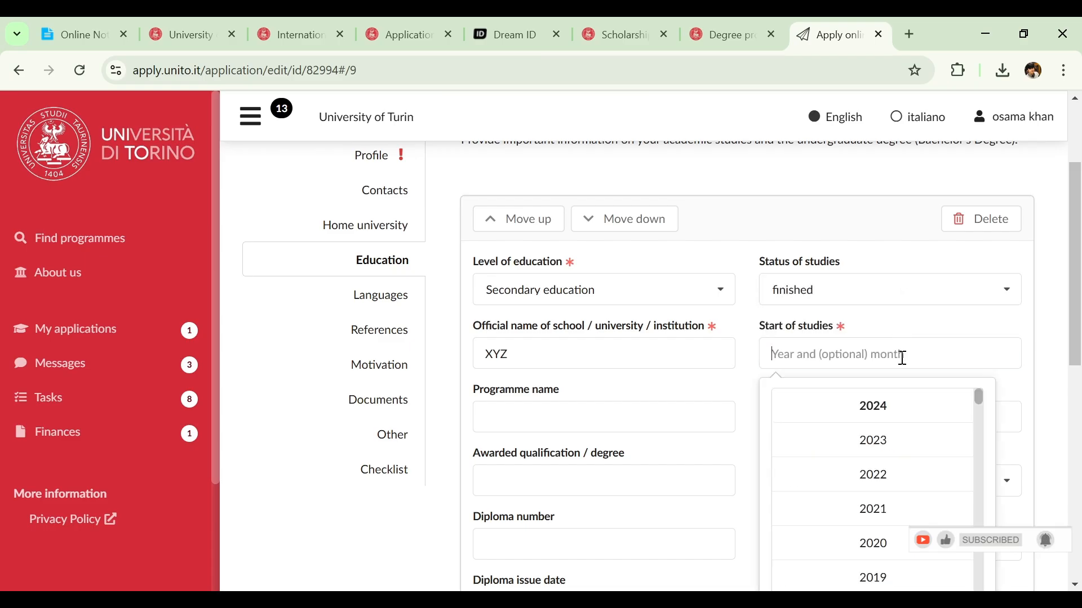
click(889, 407)
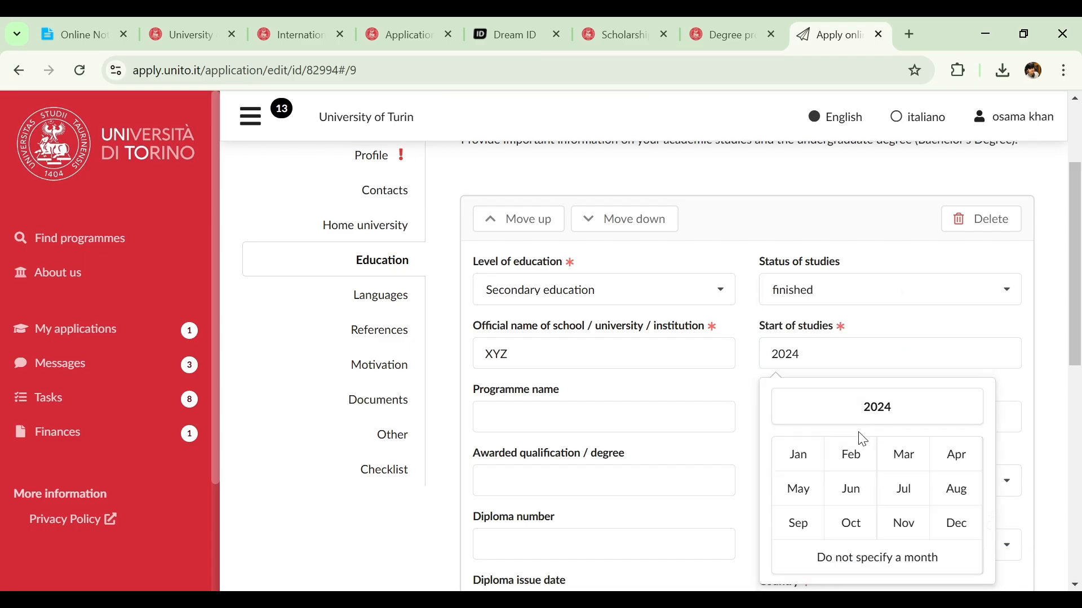
click(797, 457)
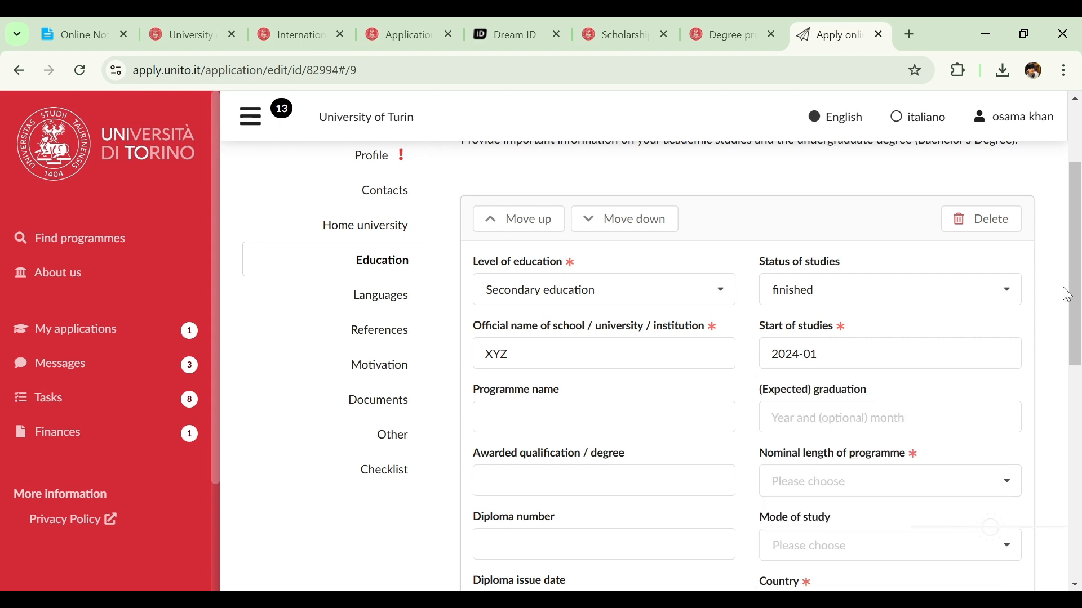
drag(1078, 279, 1078, 326)
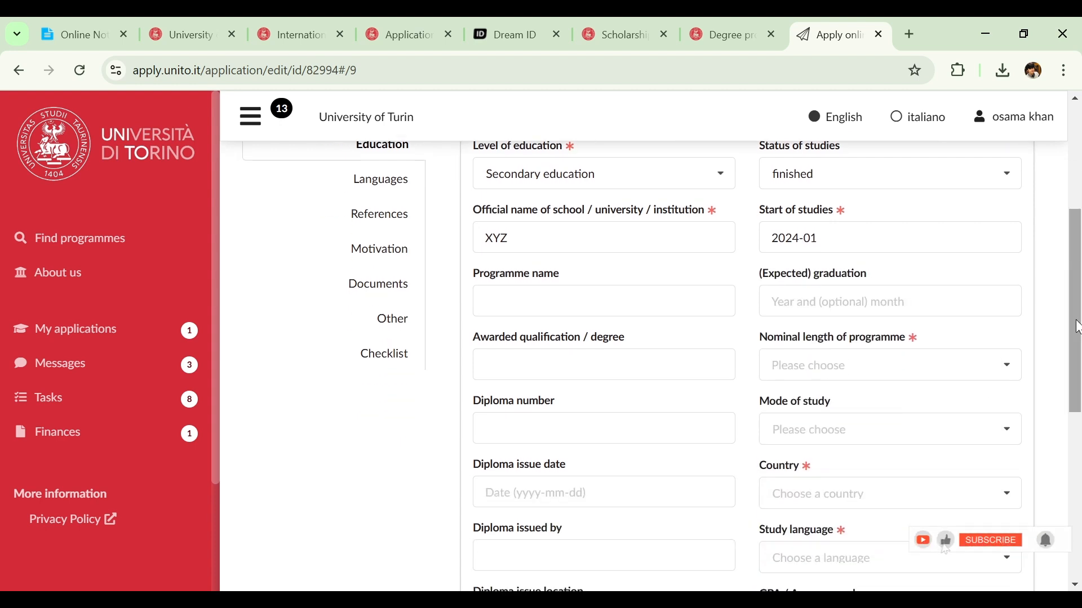
click(967, 289)
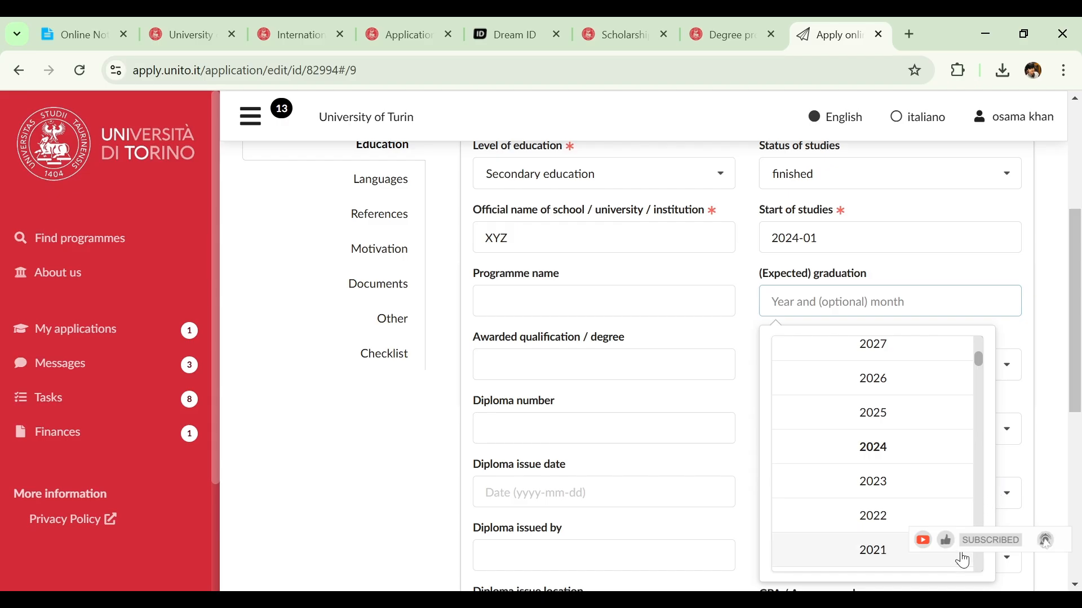
click(949, 560)
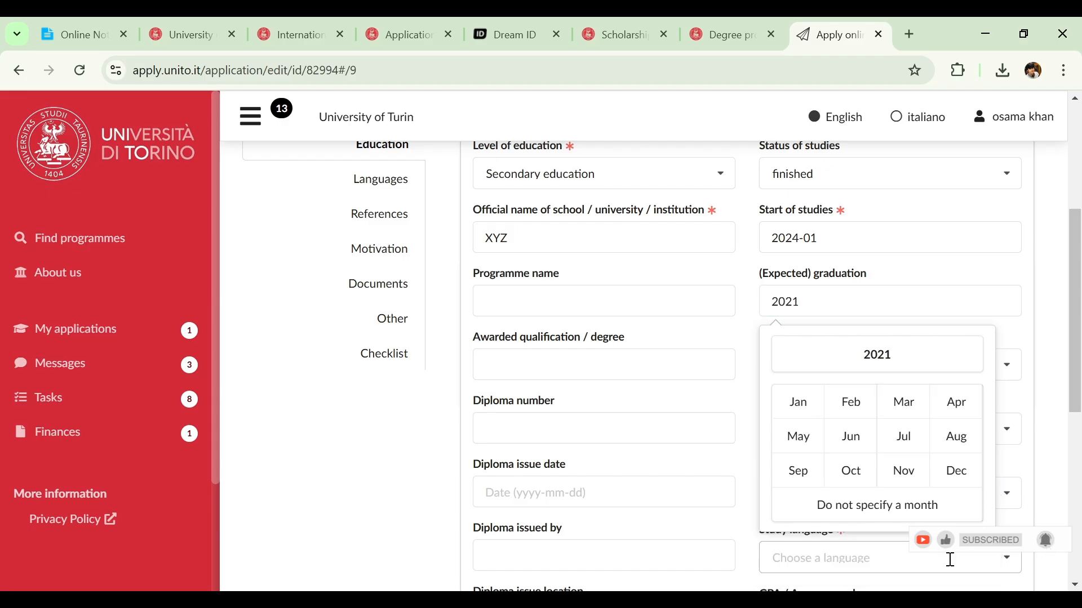
click(854, 409)
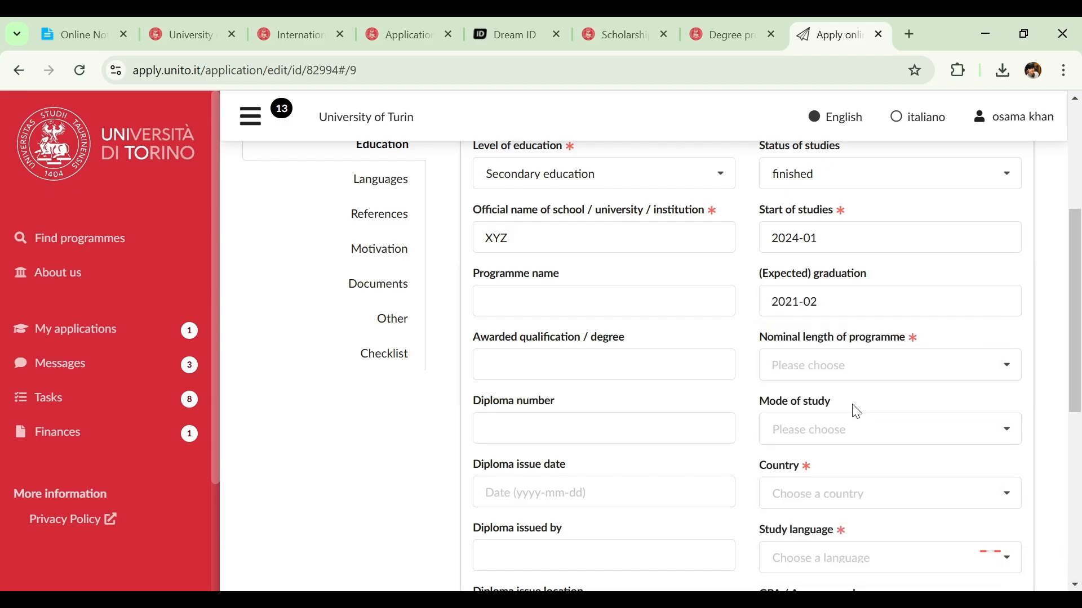
Step: Set the secondary education entry's nominal length of programme to 2 years and its mode of study to Face to Face
click(908, 376)
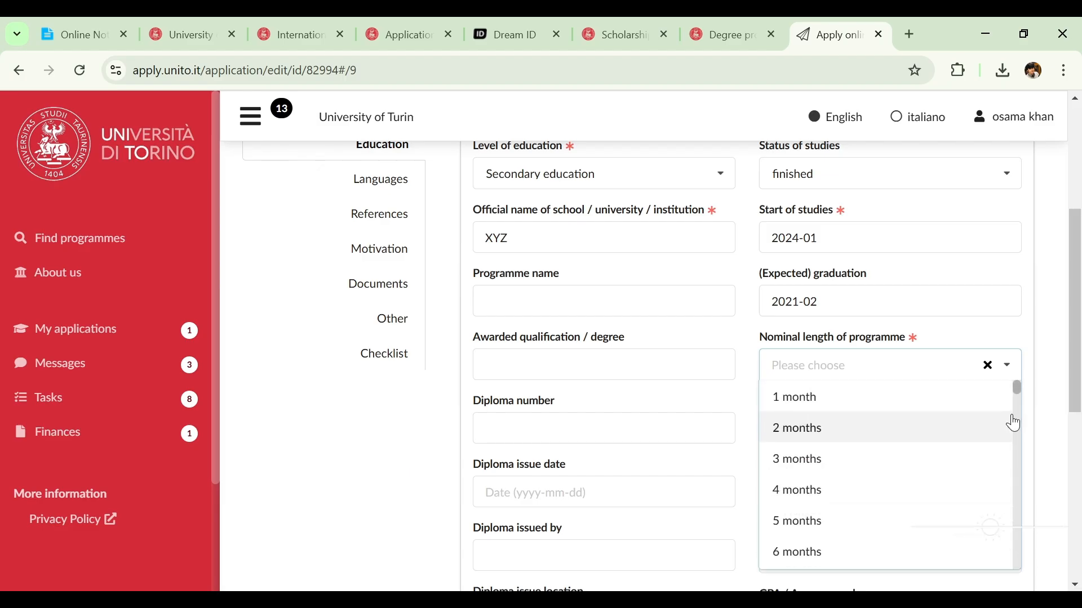
scroll(1020, 414, down, 3)
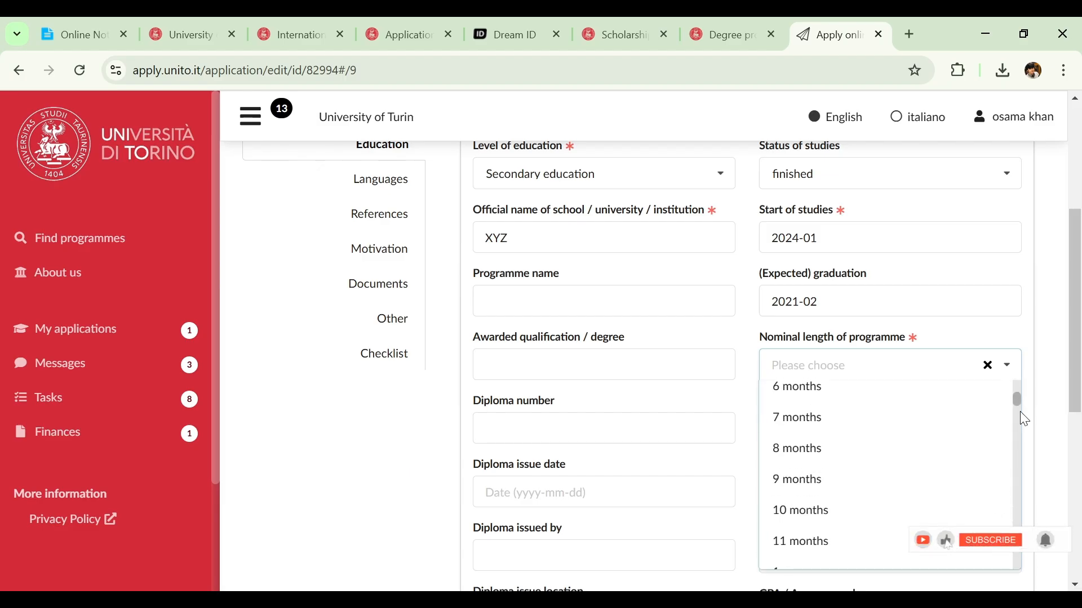
scroll(1022, 419, down, 5)
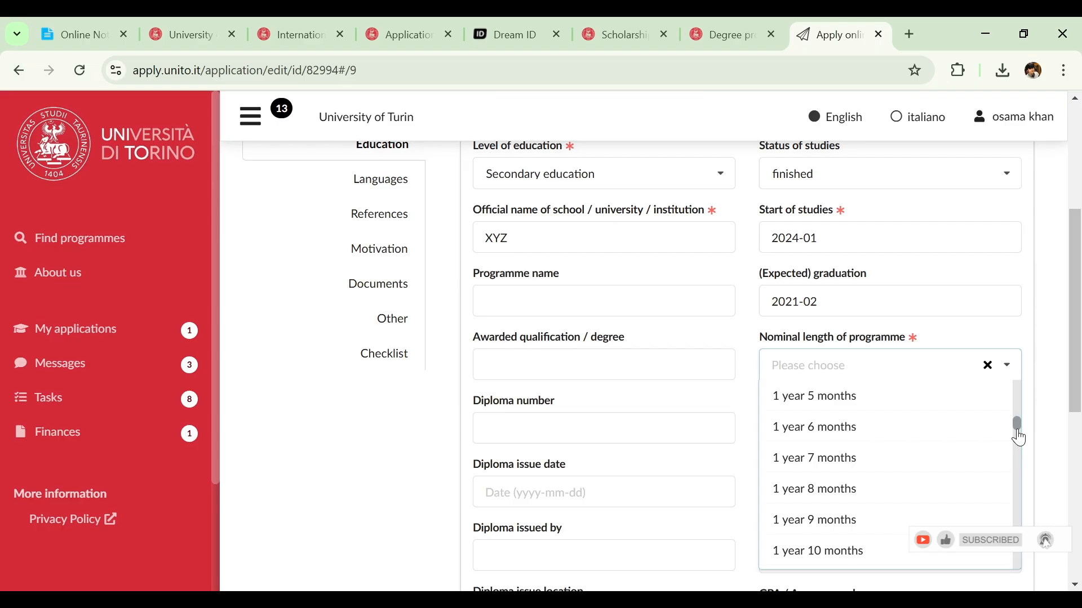
scroll(1017, 441, down, 3)
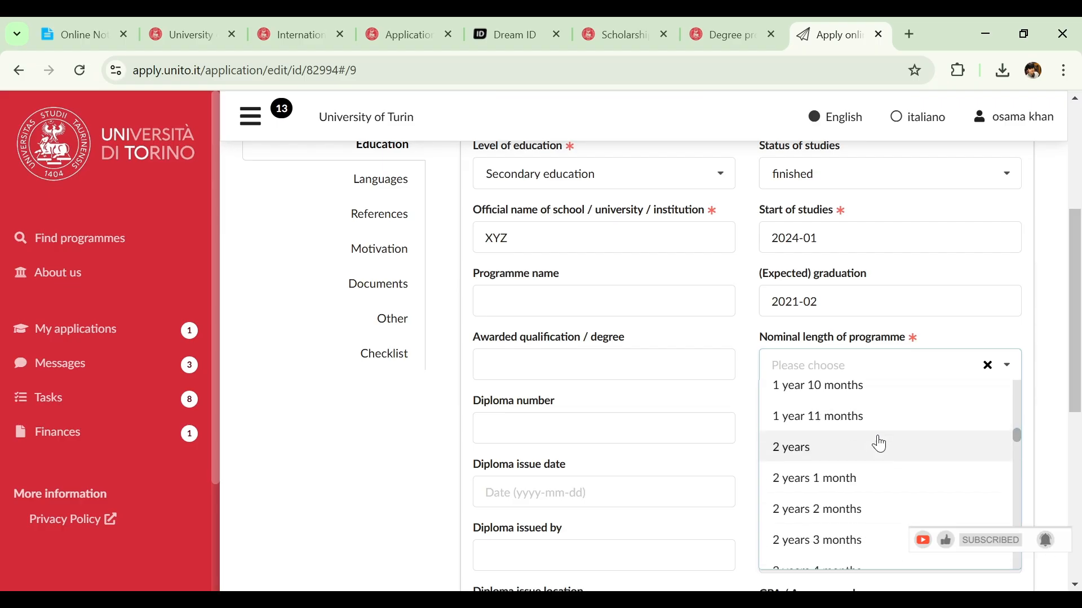
click(880, 445)
click(964, 428)
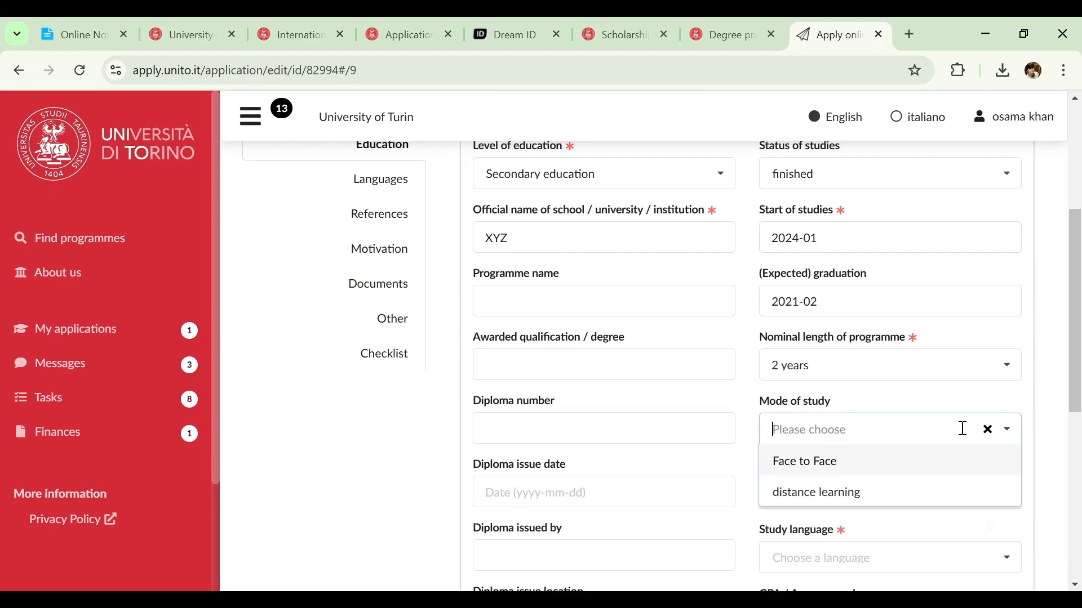
click(870, 467)
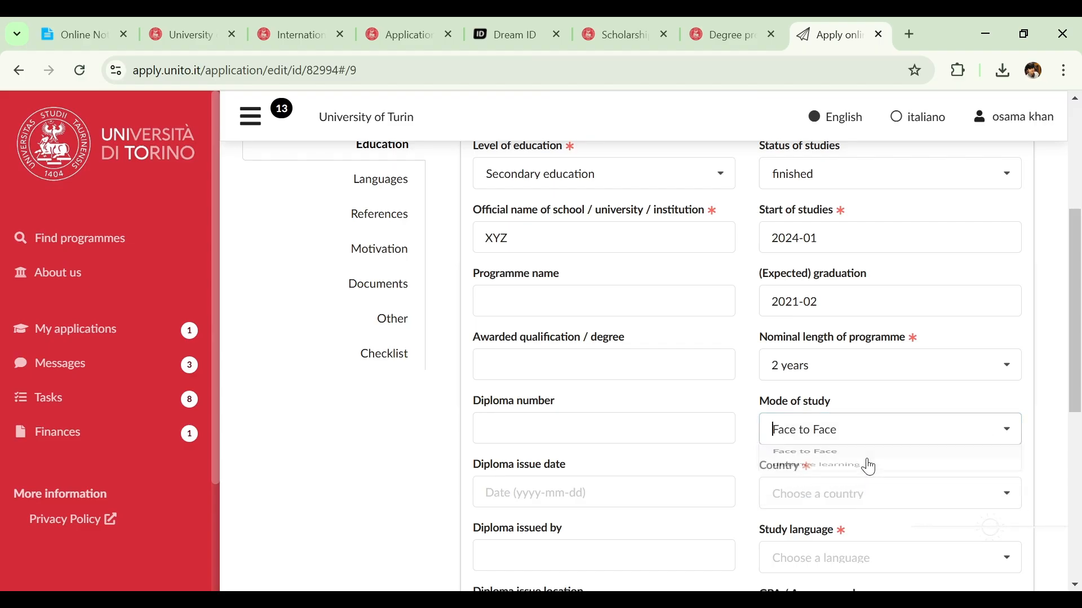
Step: Choose Pakistan as the country and English as the study language of the secondary education entry
drag(1076, 371, 1076, 407)
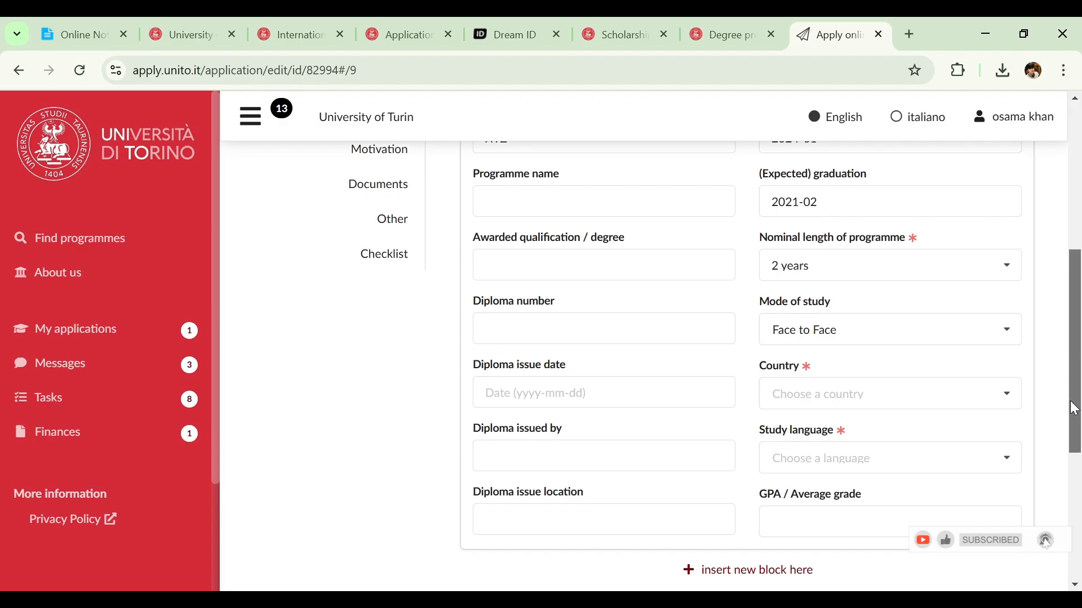
click(833, 397)
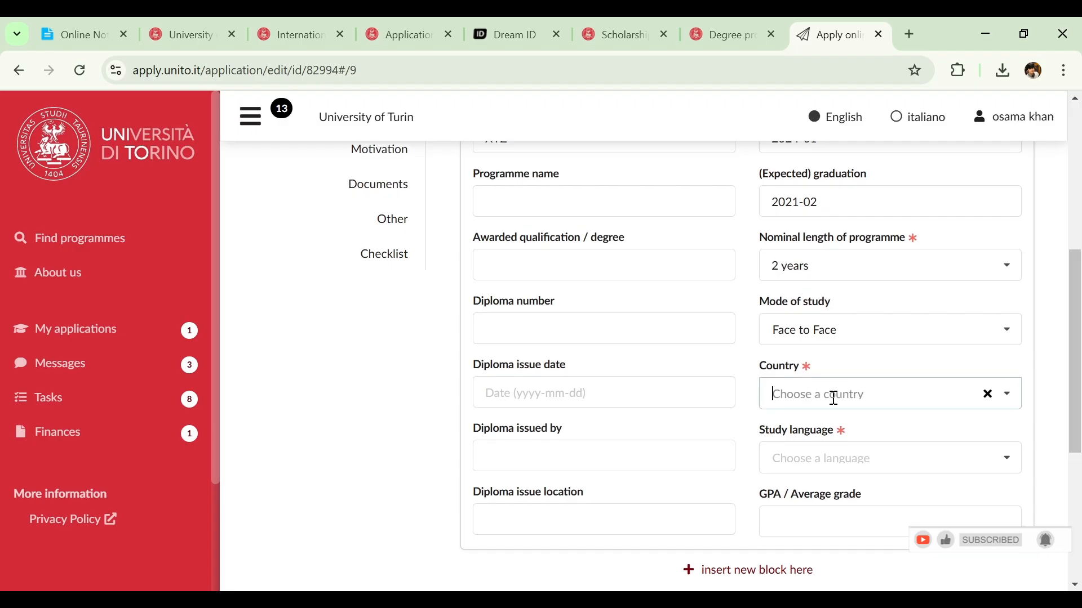
text(P)
key(Return)
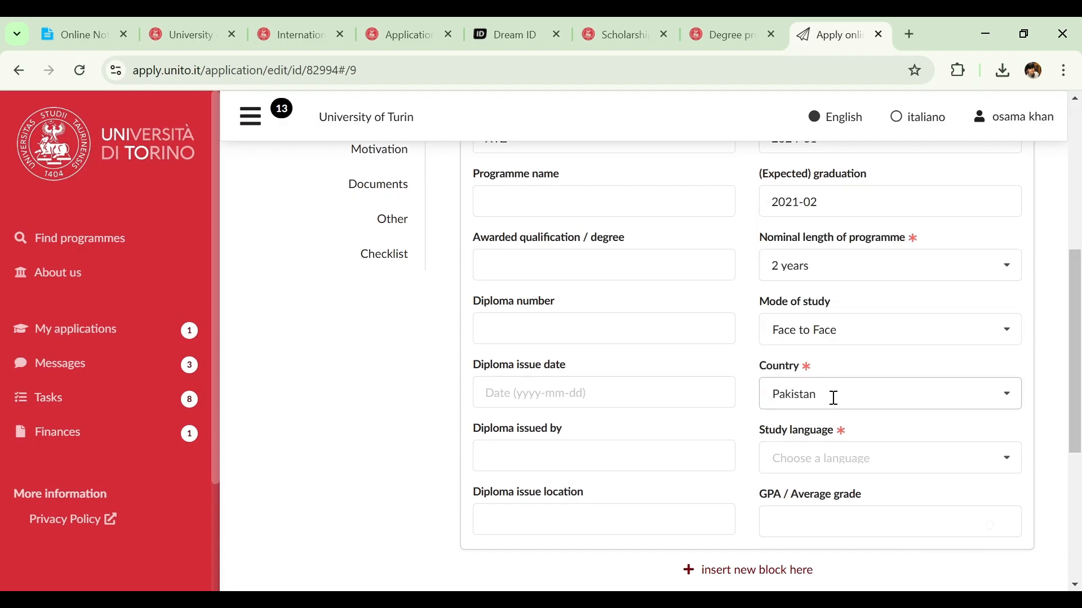
click(839, 448)
text(ENG)
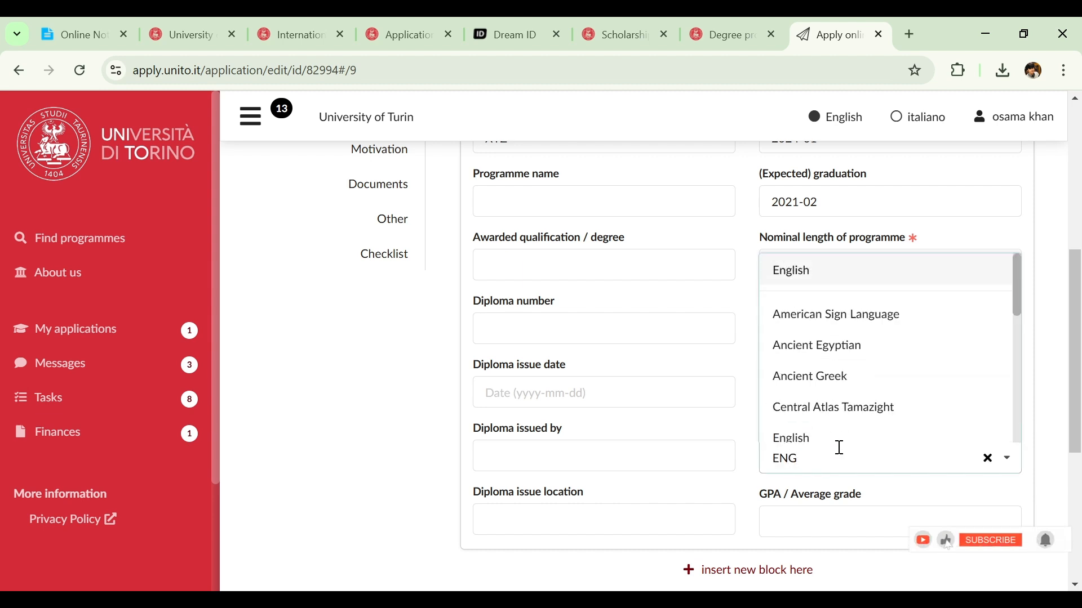
key(Return)
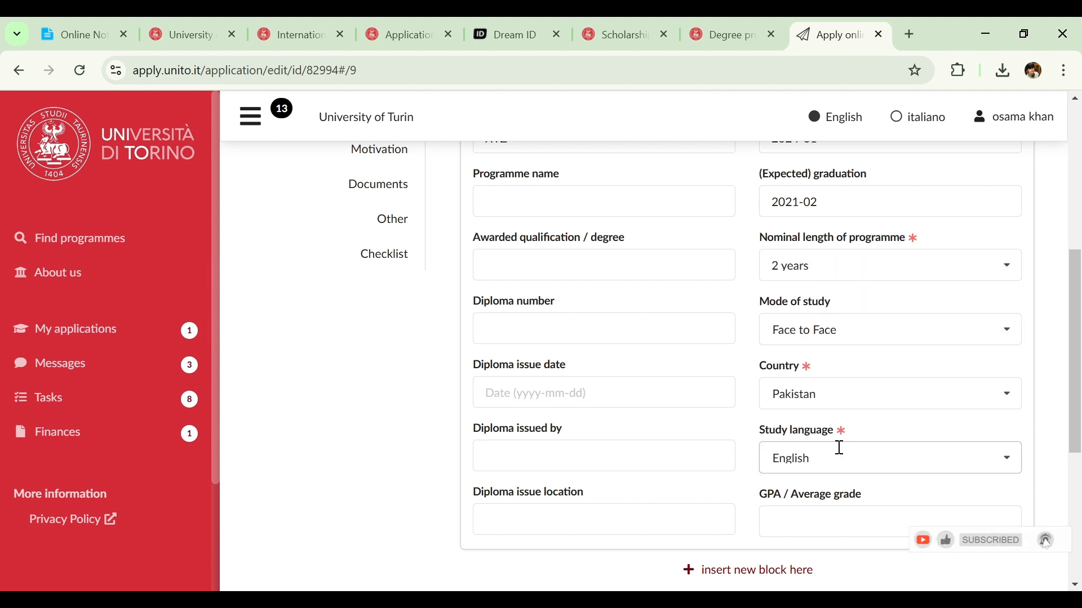
Step: Enter 80 as the GPA / average grade of the secondary education entry
scroll(1081, 388, down, 2)
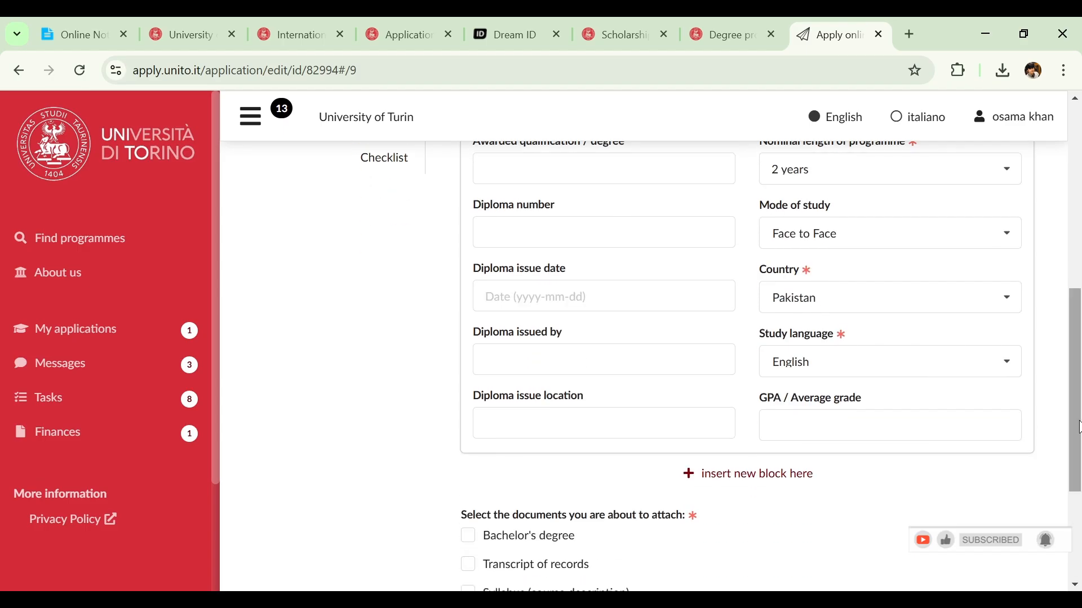
click(826, 433)
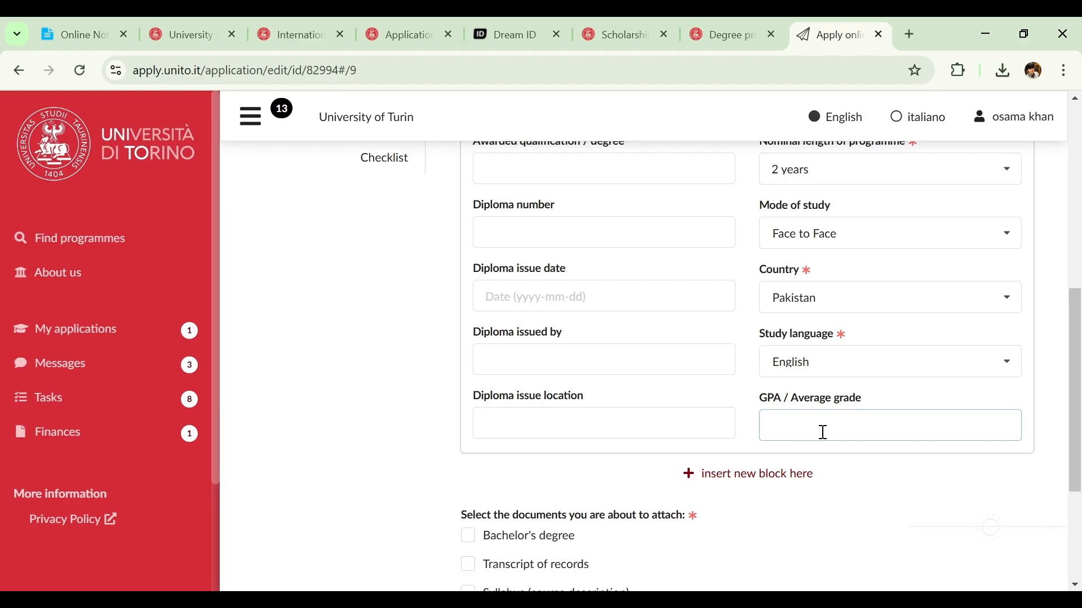
text(80)
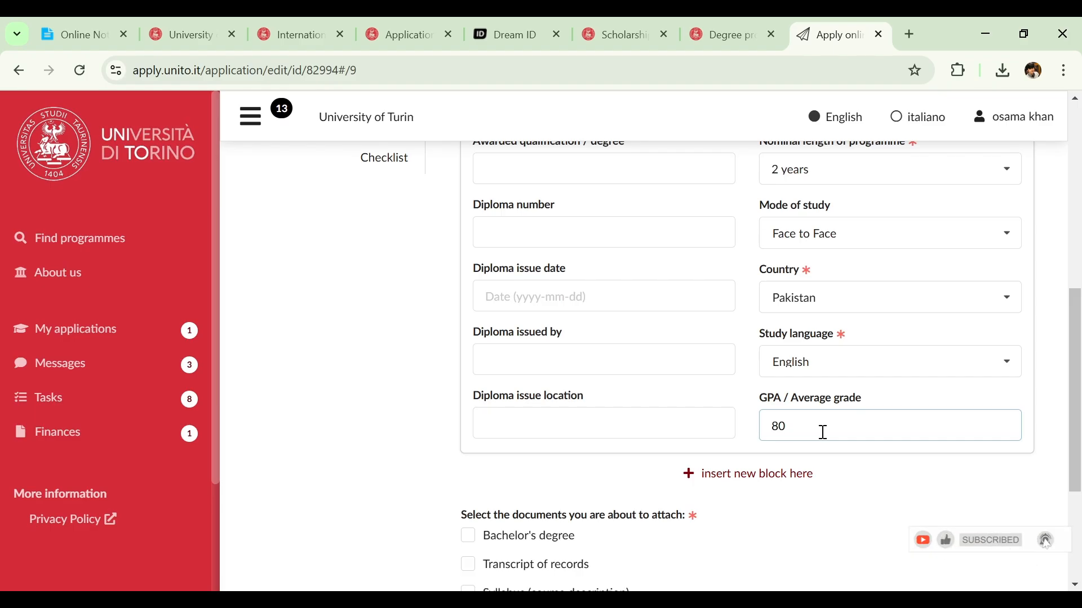
Step: Insert a new education block below the secondary education entry and set its level of education to Bachelor degree
drag(1080, 372, 1077, 437)
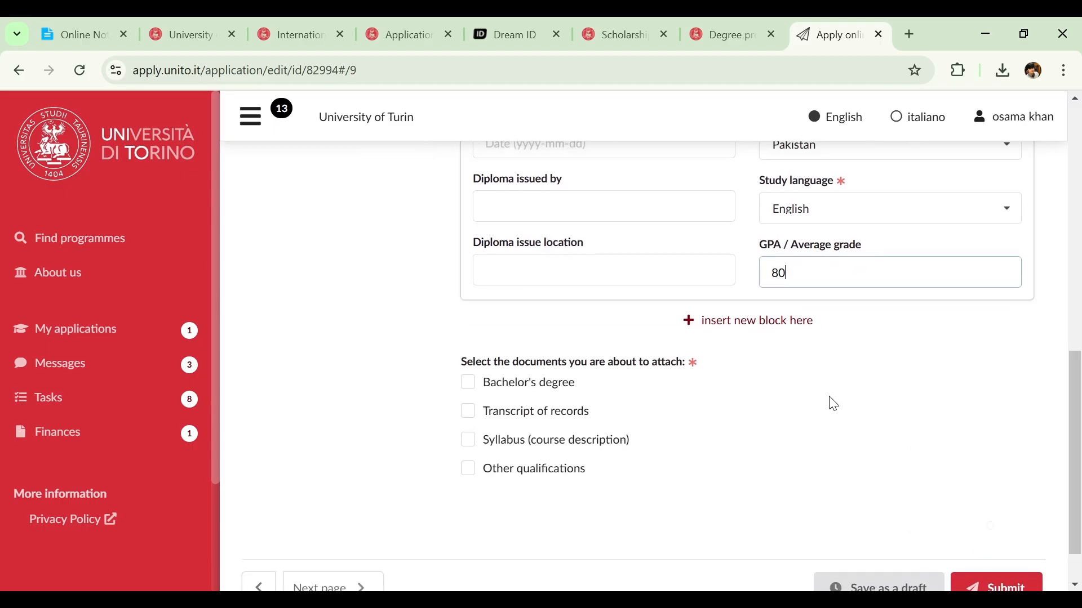
click(690, 329)
drag(1080, 317, 1064, 371)
click(659, 242)
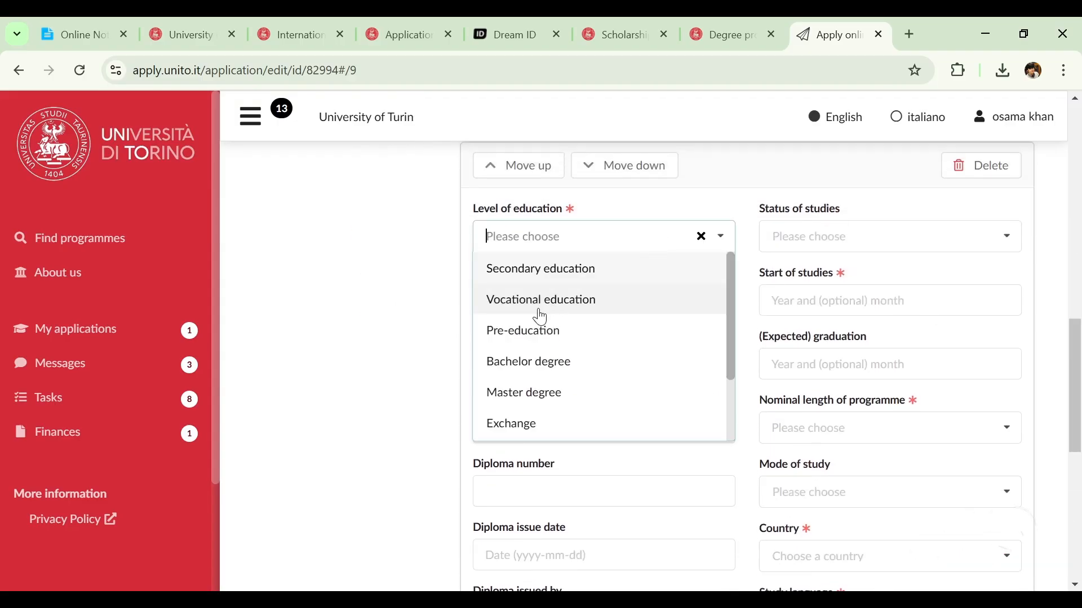
click(562, 367)
Step: Go through the bachelor entry's institution, programme name and qualification fields, leaving them blank, and set its status of studies to finished
click(588, 296)
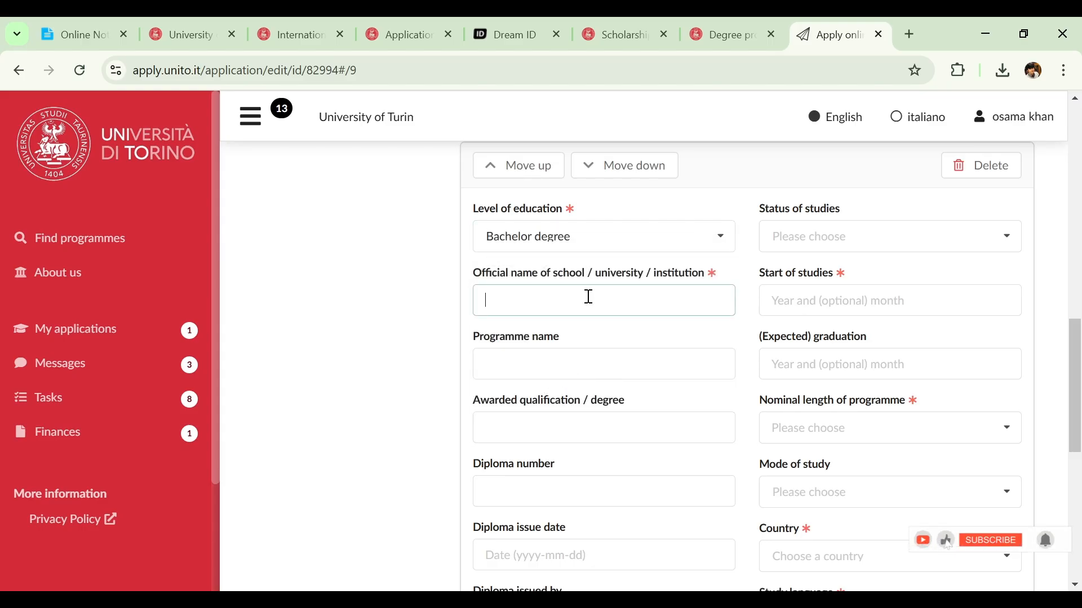
click(574, 358)
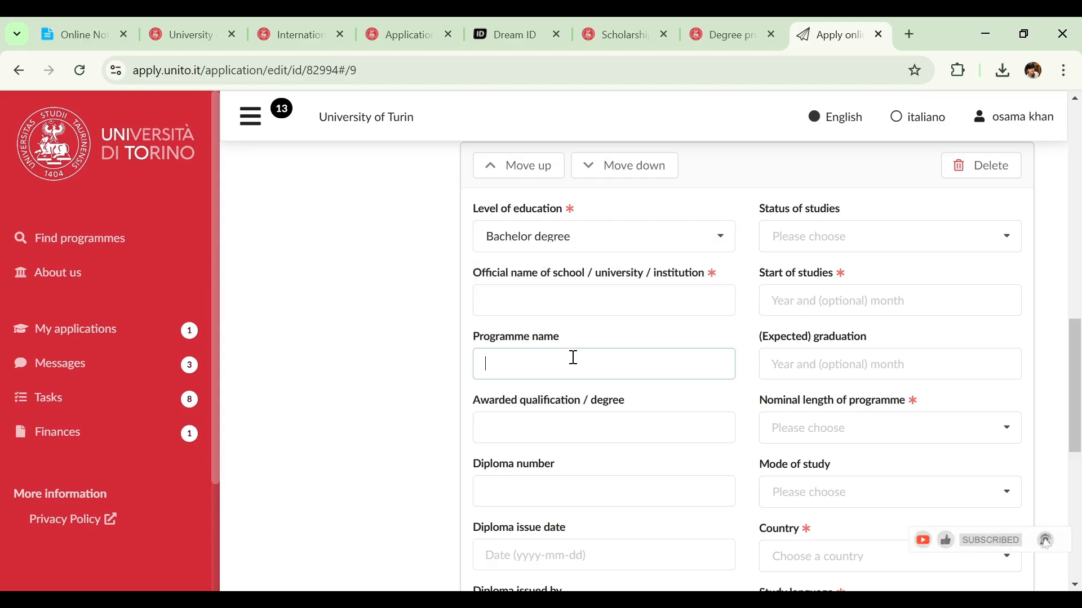
click(535, 426)
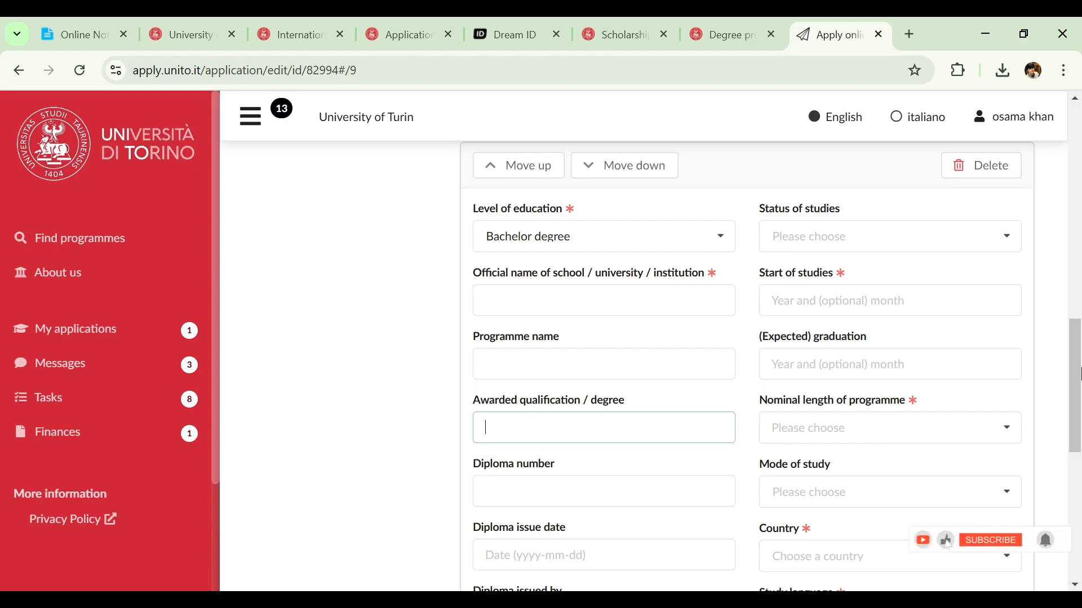
mouse_move(1079, 374)
mouse_down()
mouse_move(1077, 409)
mouse_move(1077, 366)
mouse_up()
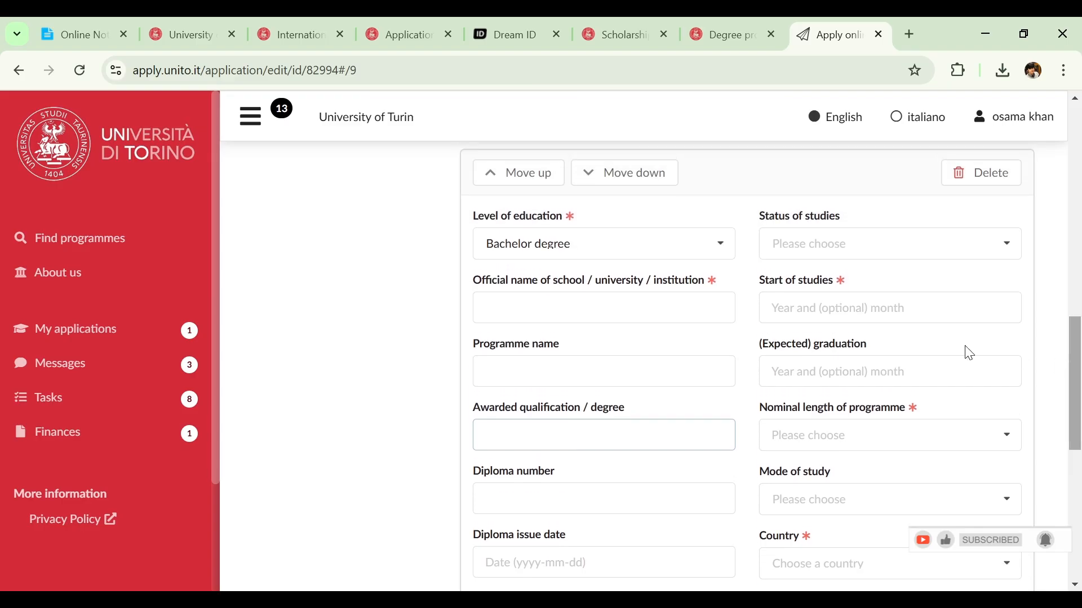
click(873, 247)
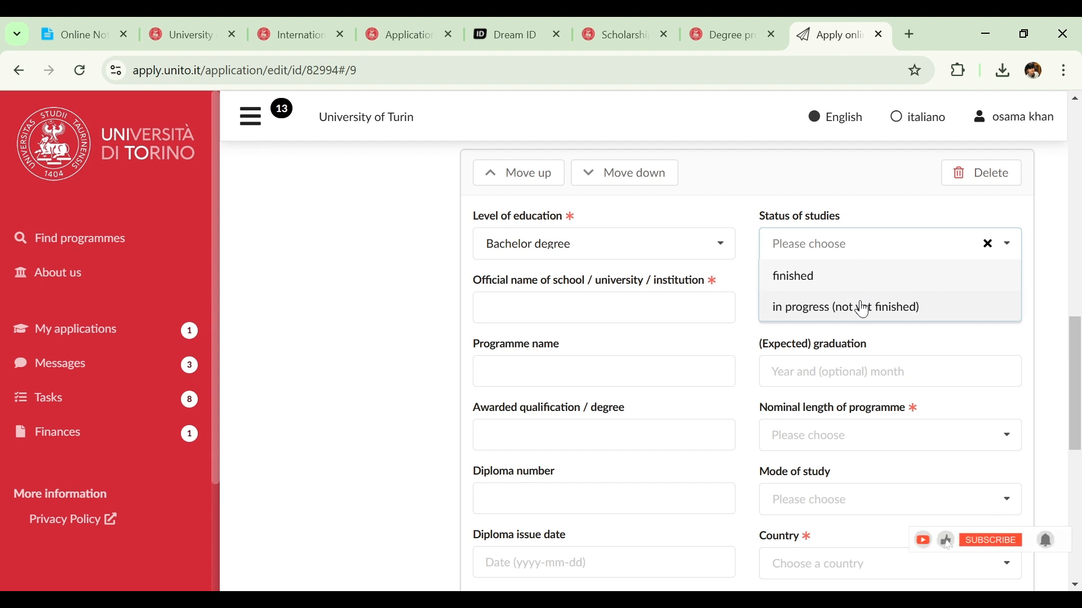
click(860, 280)
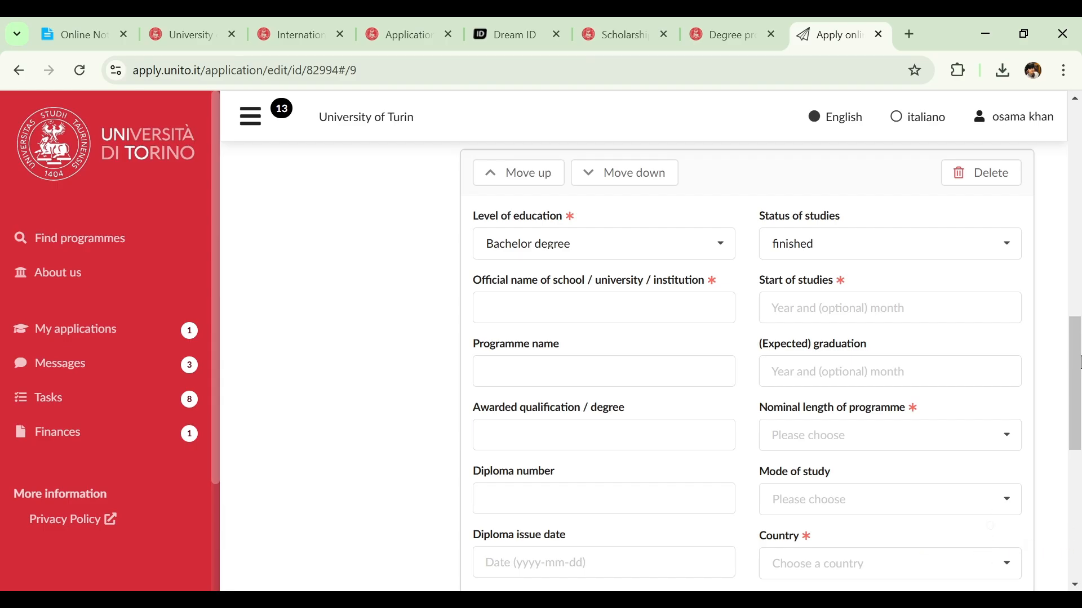
Step: Set the bachelor entry's nominal length of programme to 4 years and its mode of study to Face to Face
scroll(1077, 365, down, 1)
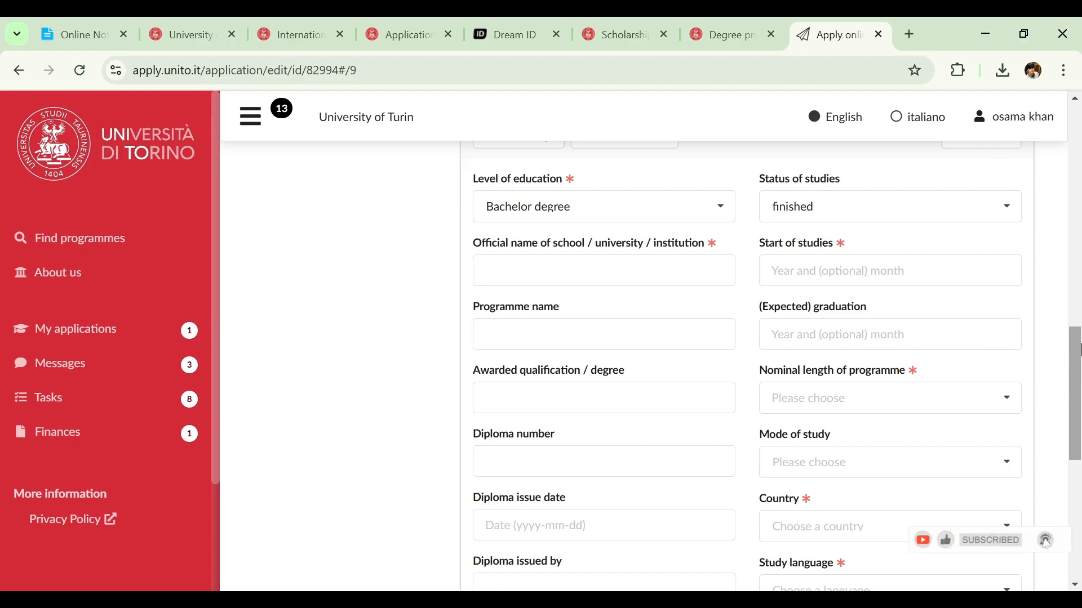
click(917, 409)
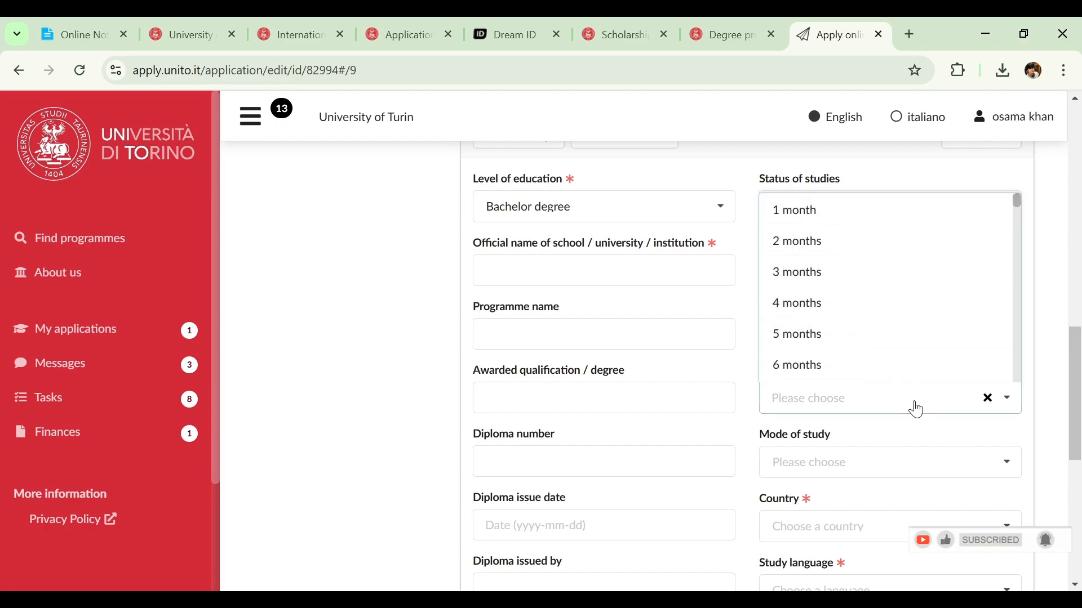
scroll(1020, 340, down, 3)
scroll(1017, 332, down, 15)
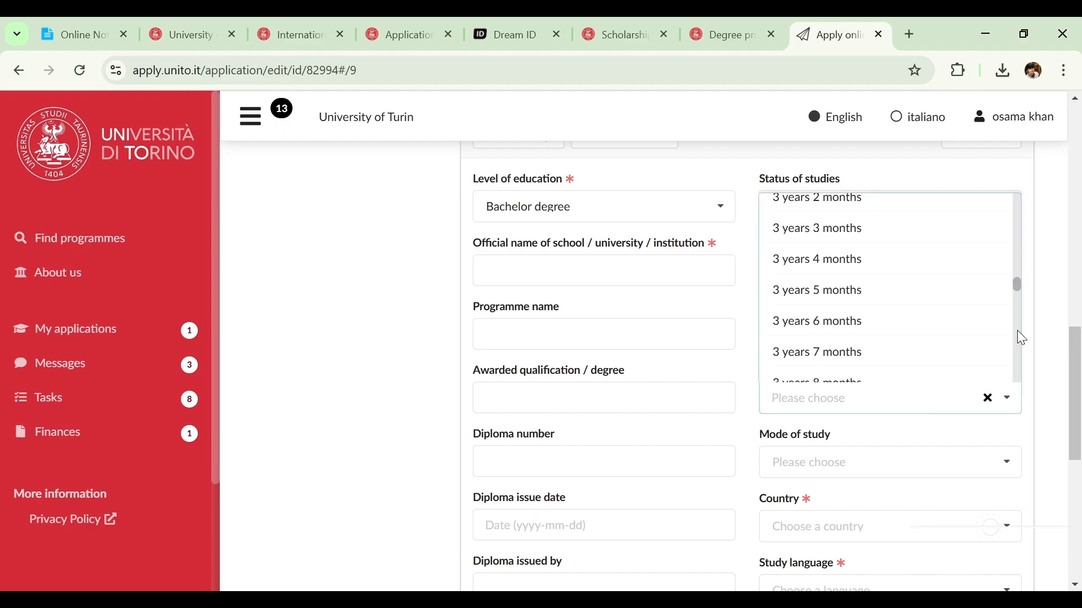
scroll(1017, 331, down, 3)
click(948, 346)
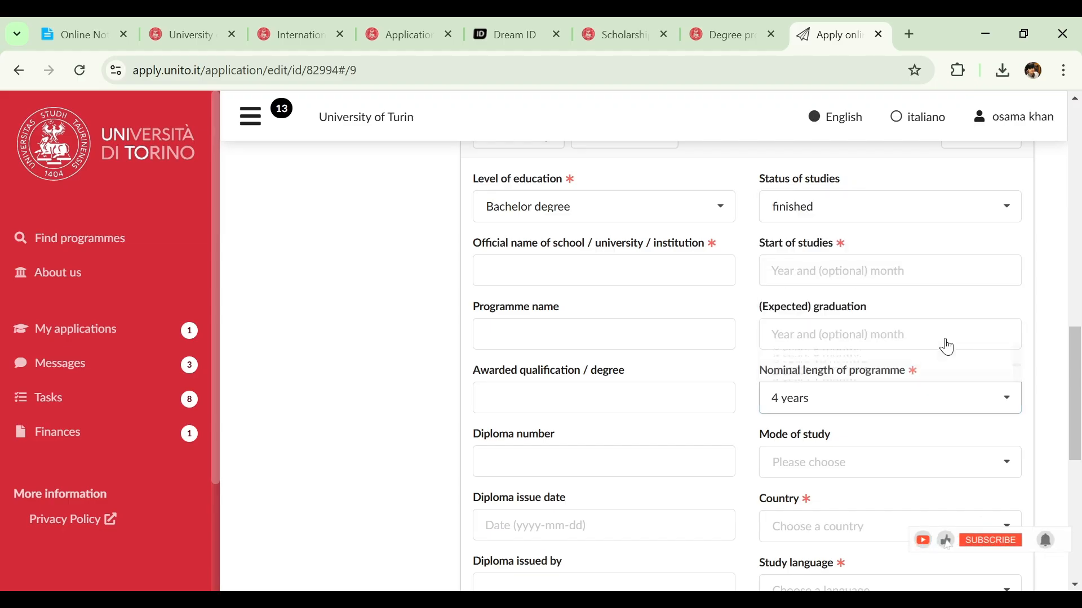
click(946, 469)
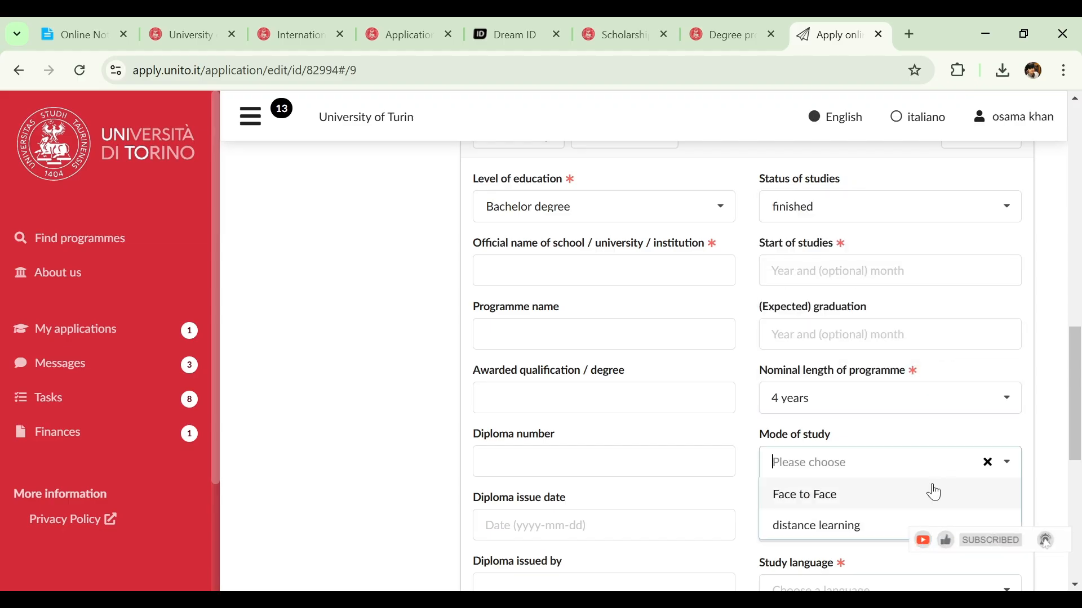
click(931, 493)
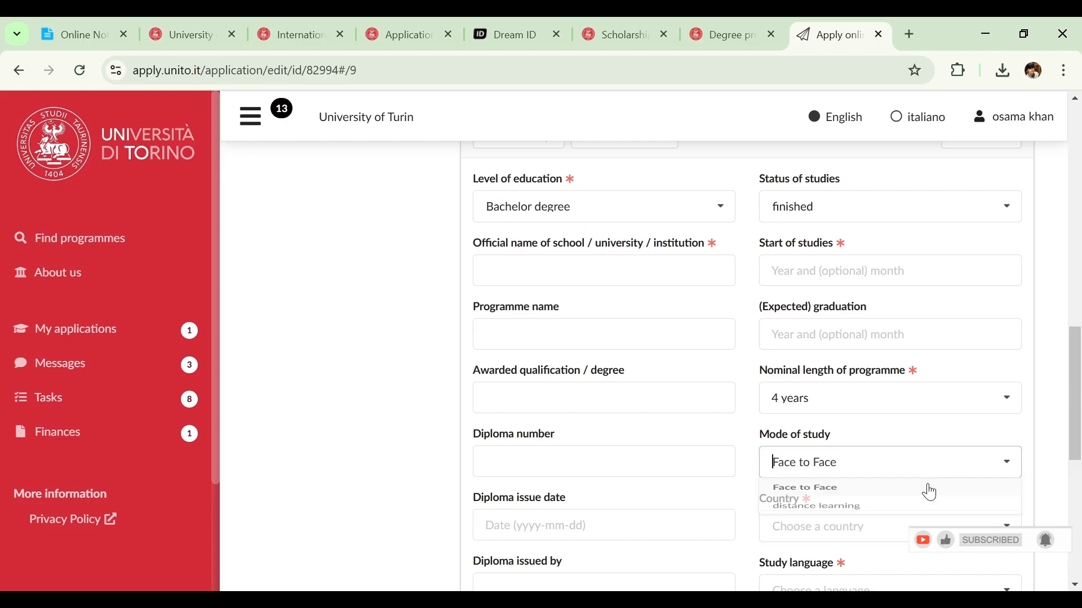
Step: Choose Pakistan as the country and English as the study language of the bachelor degree entry
drag(1079, 389, 1079, 451)
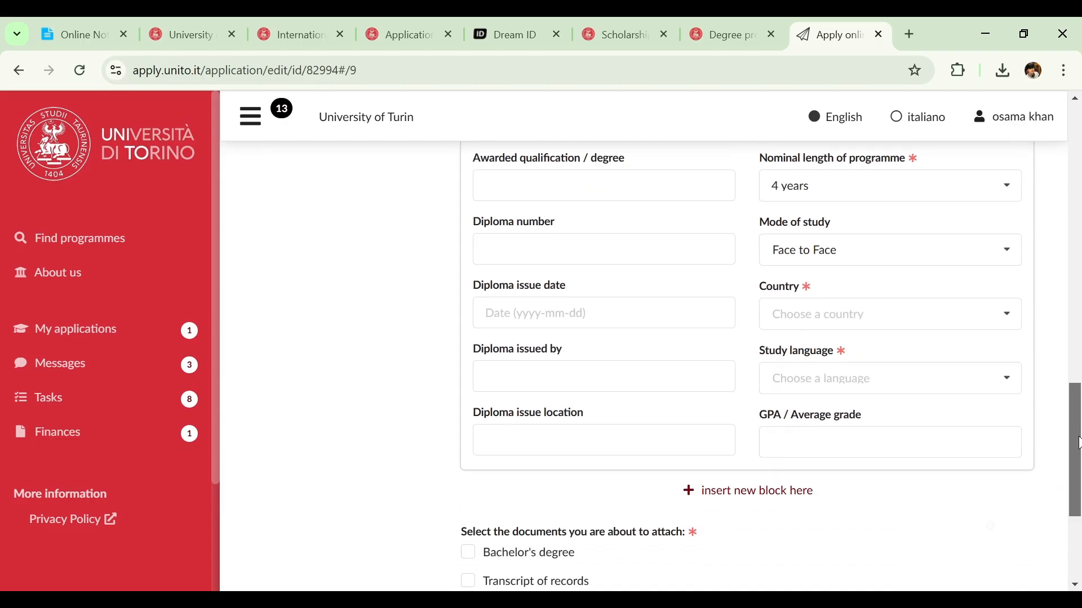
click(972, 326)
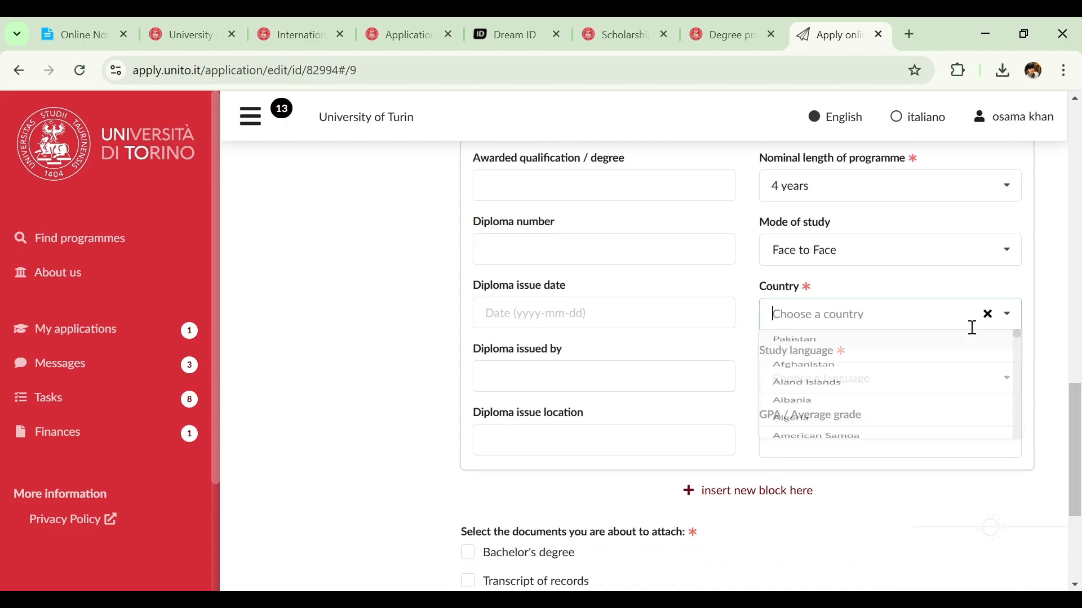
click(939, 349)
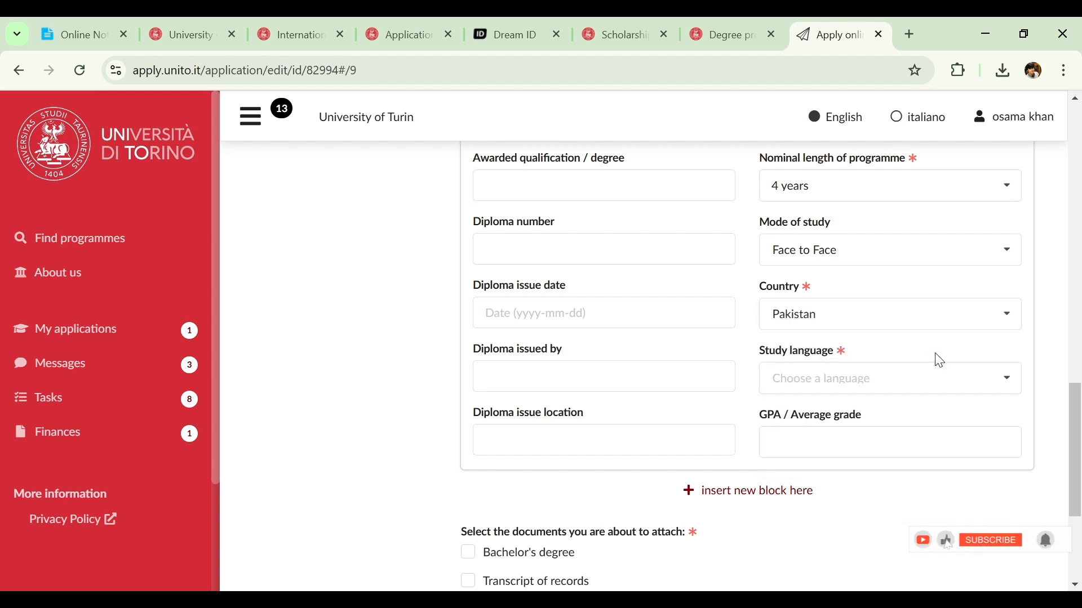
click(922, 370)
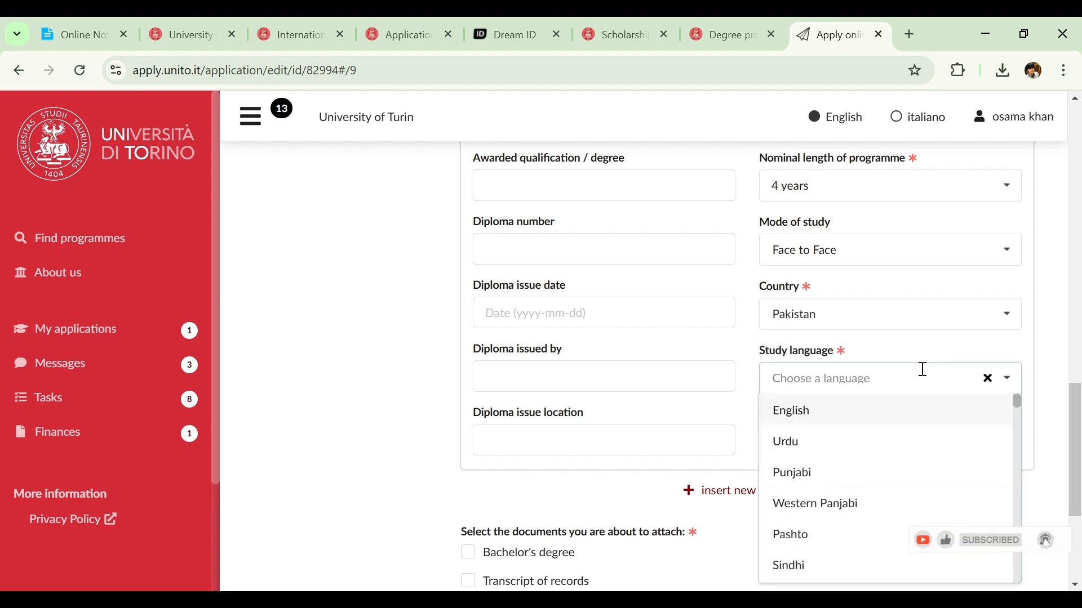
click(878, 418)
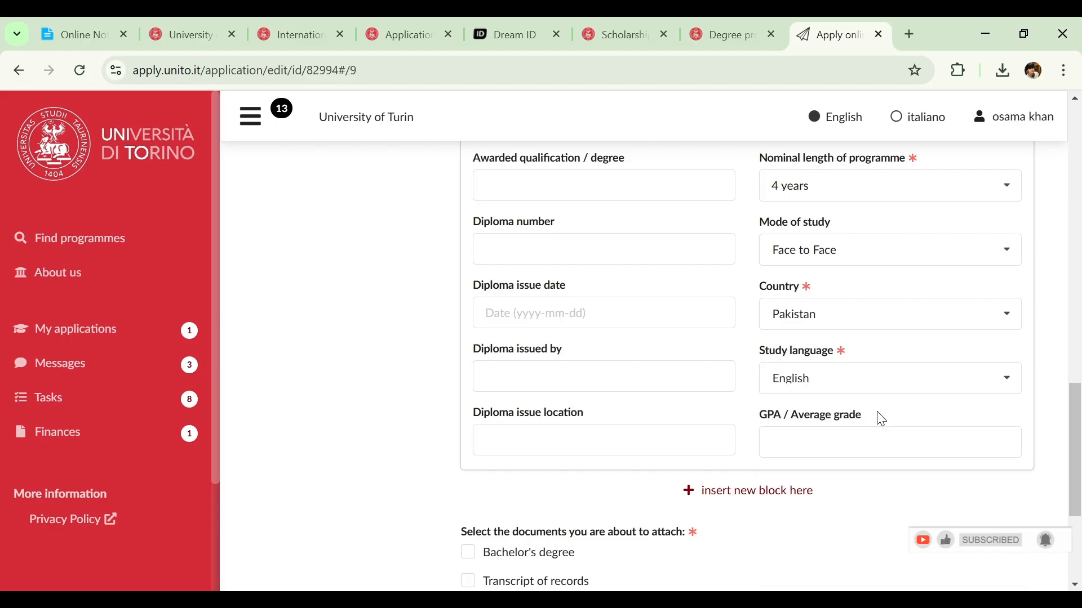
Step: Enter 3.90 as the GPA / average grade of the bachelor degree entry and select the entered value
click(877, 438)
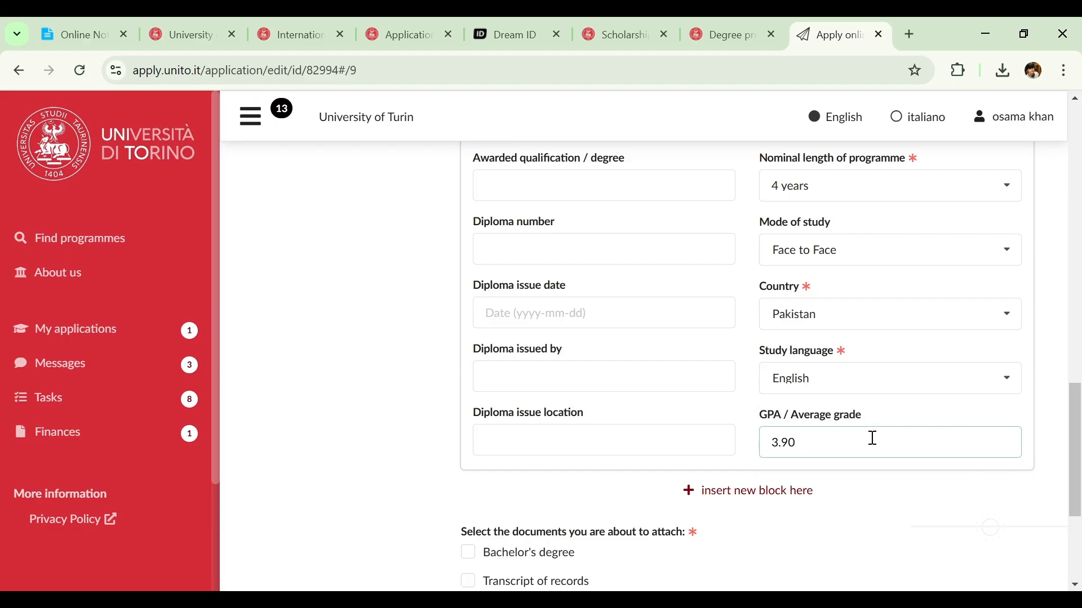
drag(1018, 434, 725, 456)
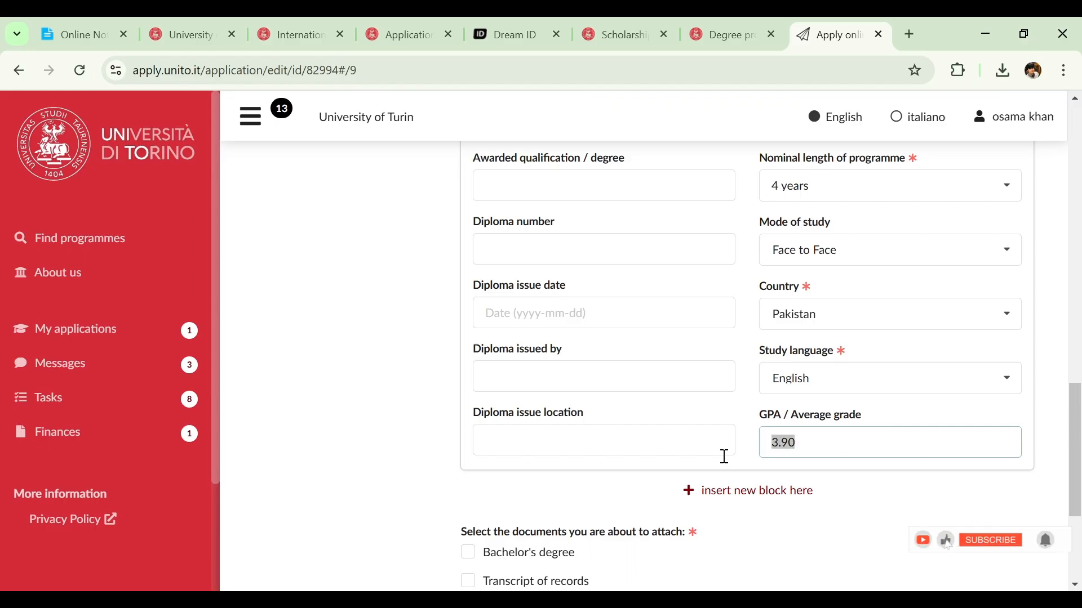
Step: Mark Transcript of records, Syllabus (course description) and Other qualifications as the documents to attach, leaving Bachelor's degree unselected
click(839, 447)
drag(1080, 469, 1054, 529)
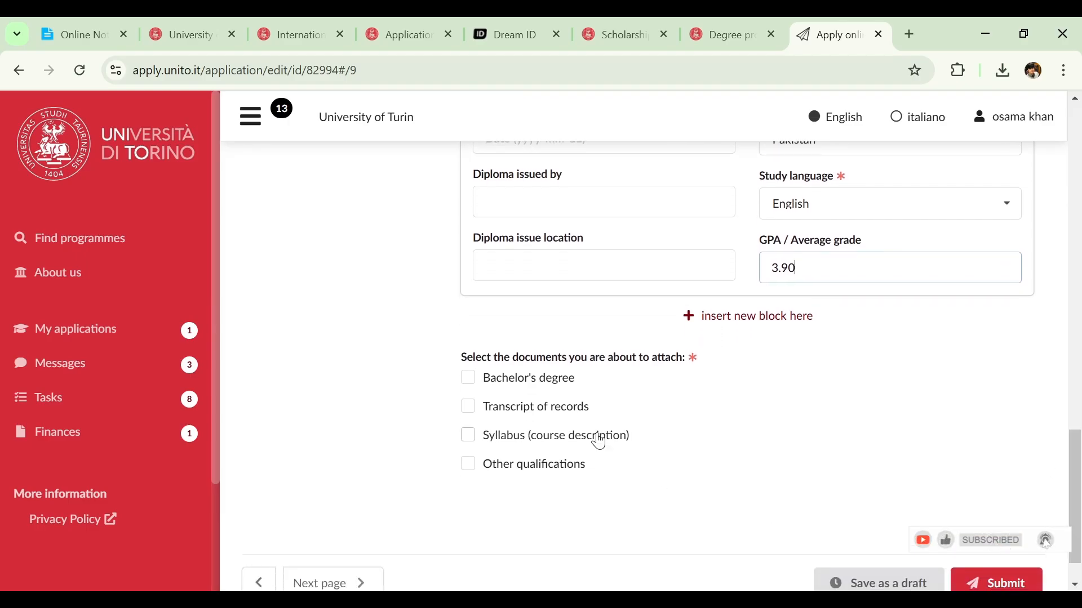
click(544, 391)
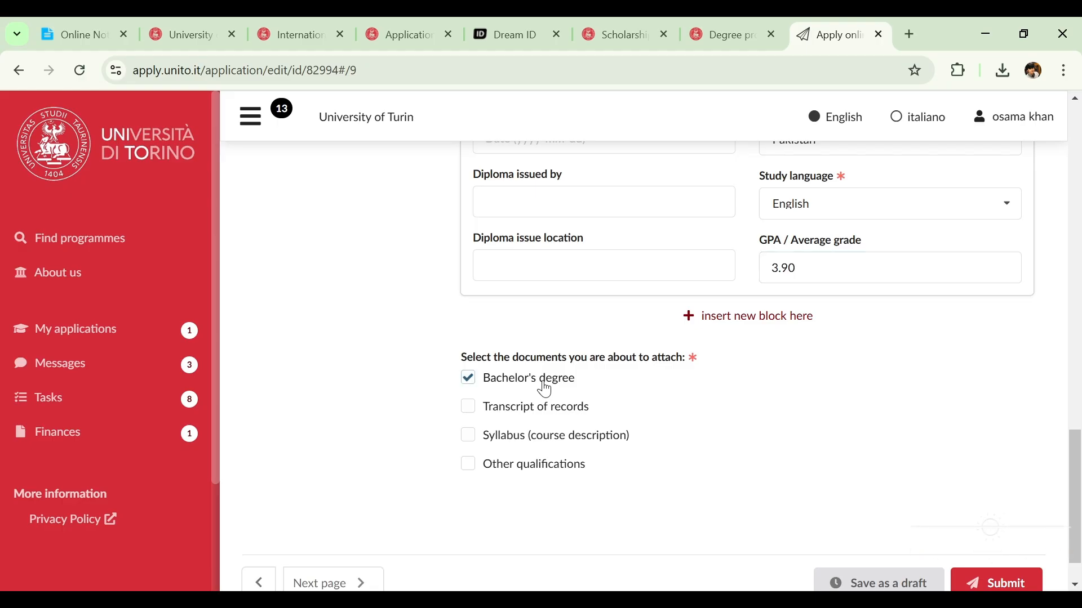
click(544, 391)
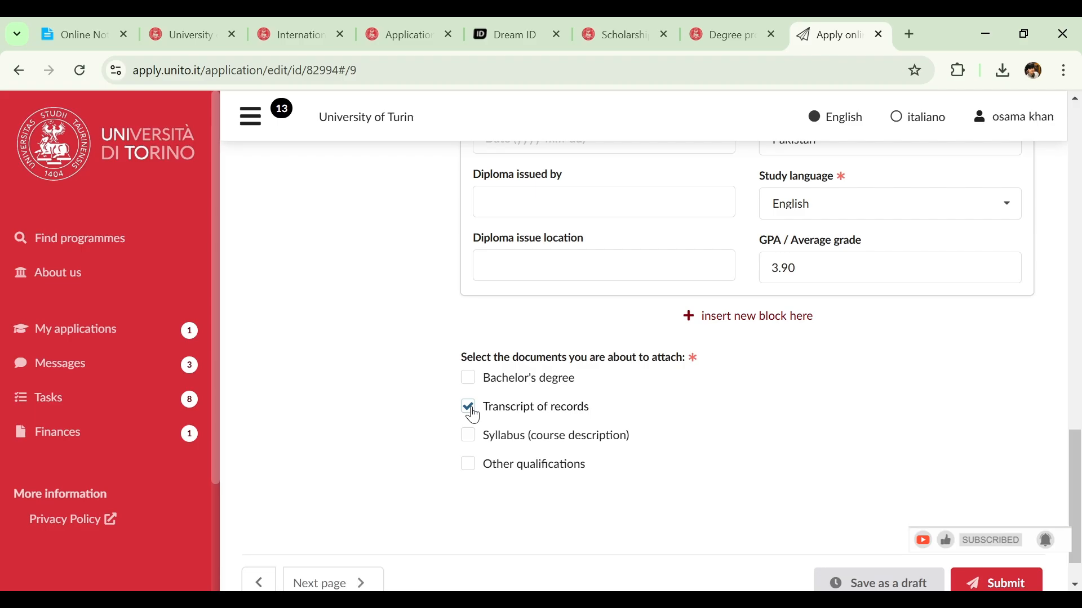
click(467, 443)
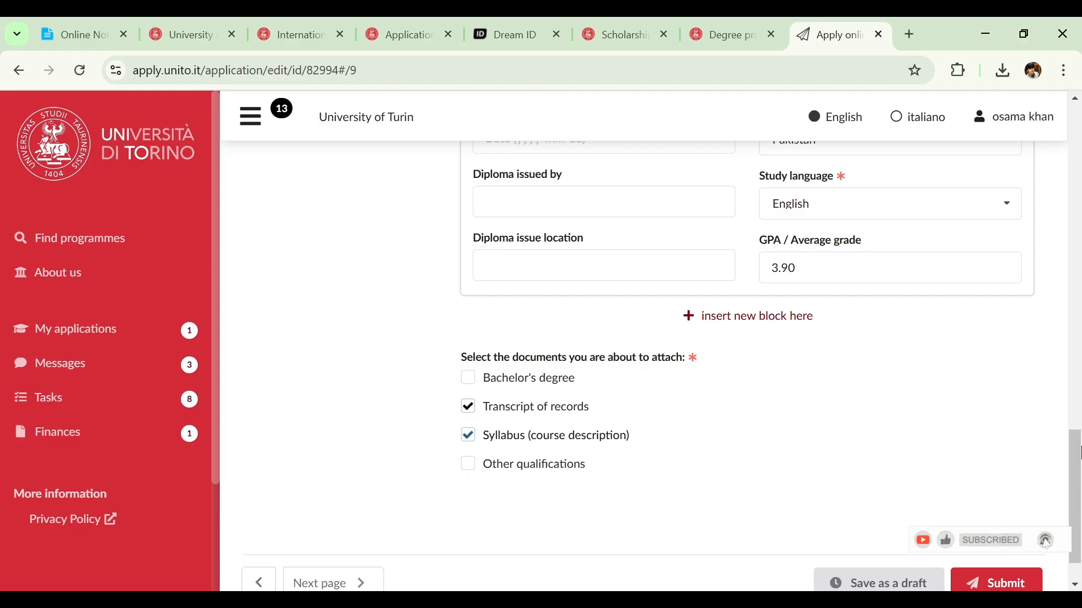
scroll(615, 506, down, 1)
click(471, 418)
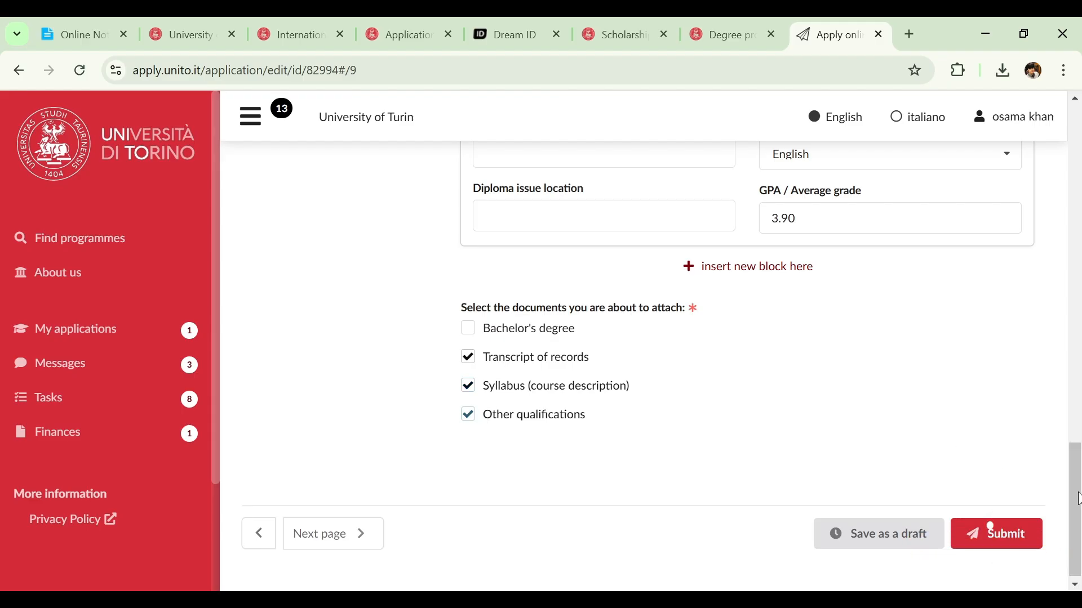
Step: Go to the Languages section of the application and choose Urdu as the native language
drag(1079, 499, 1074, 191)
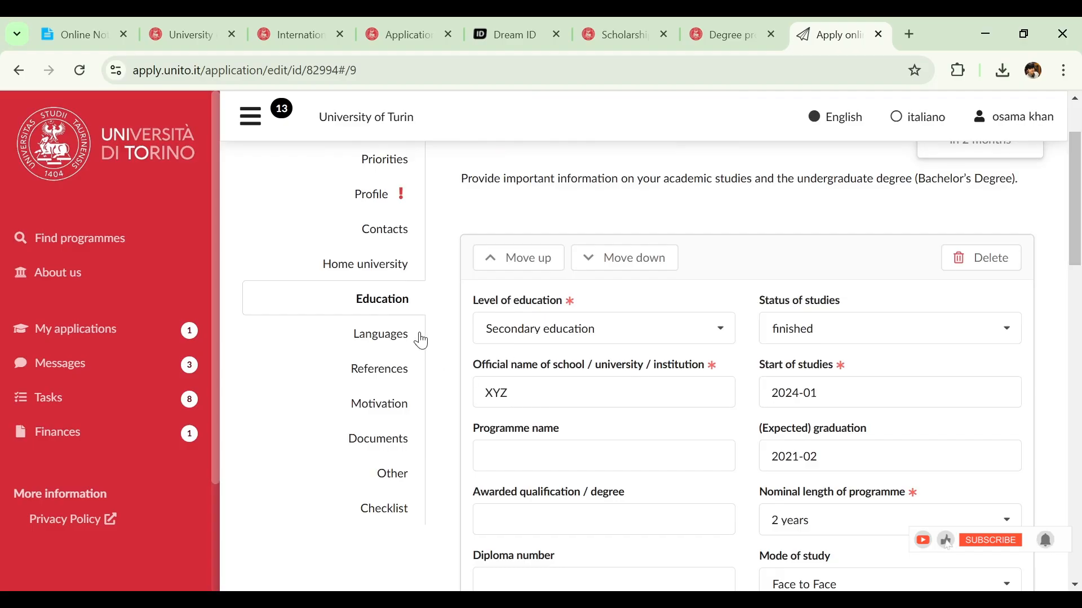
click(421, 340)
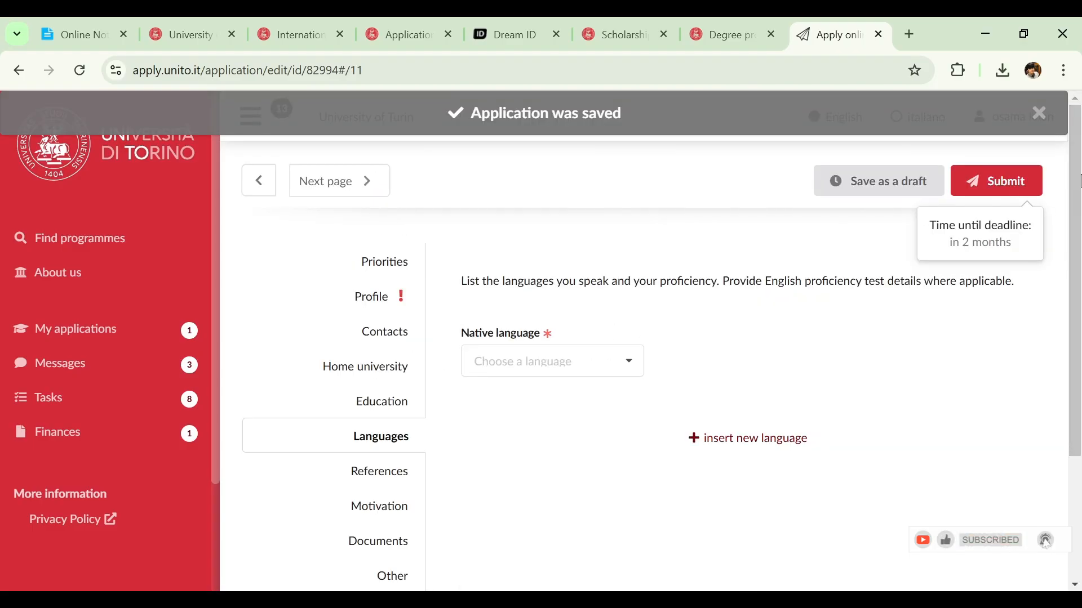
click(583, 344)
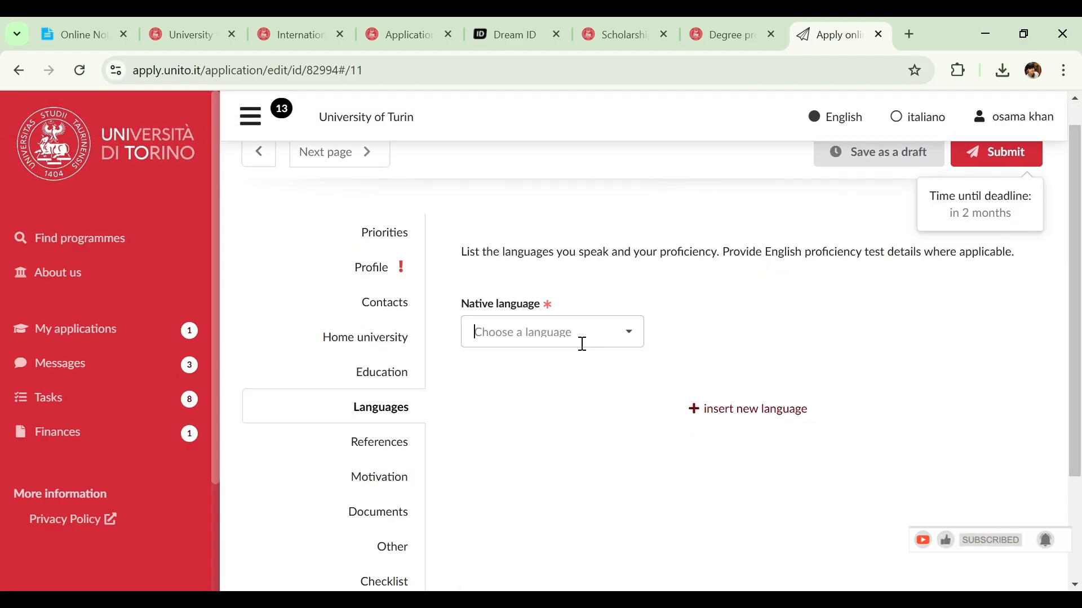
click(583, 345)
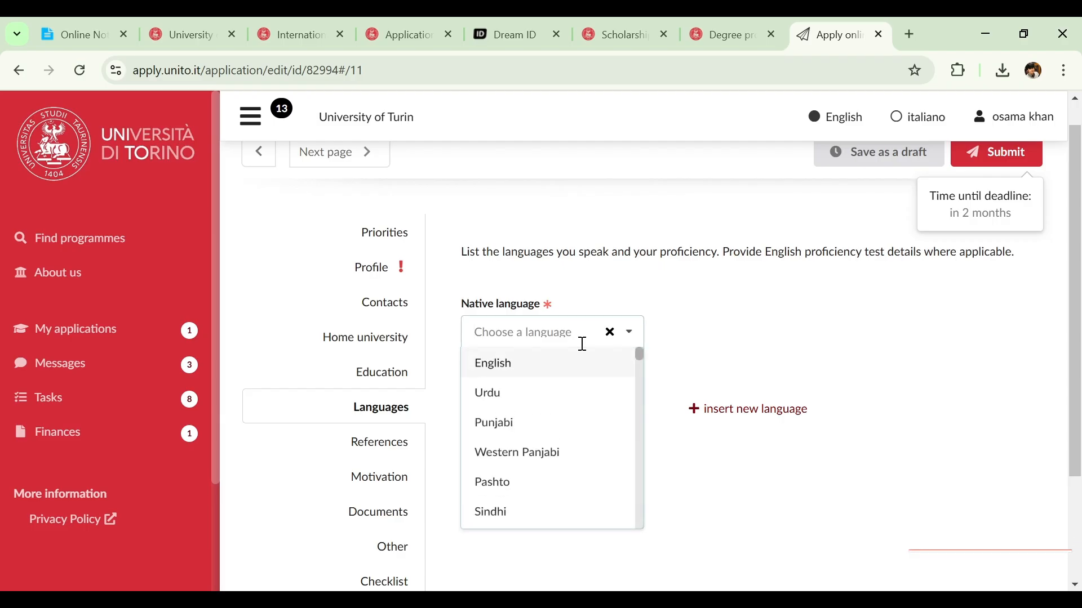
click(549, 399)
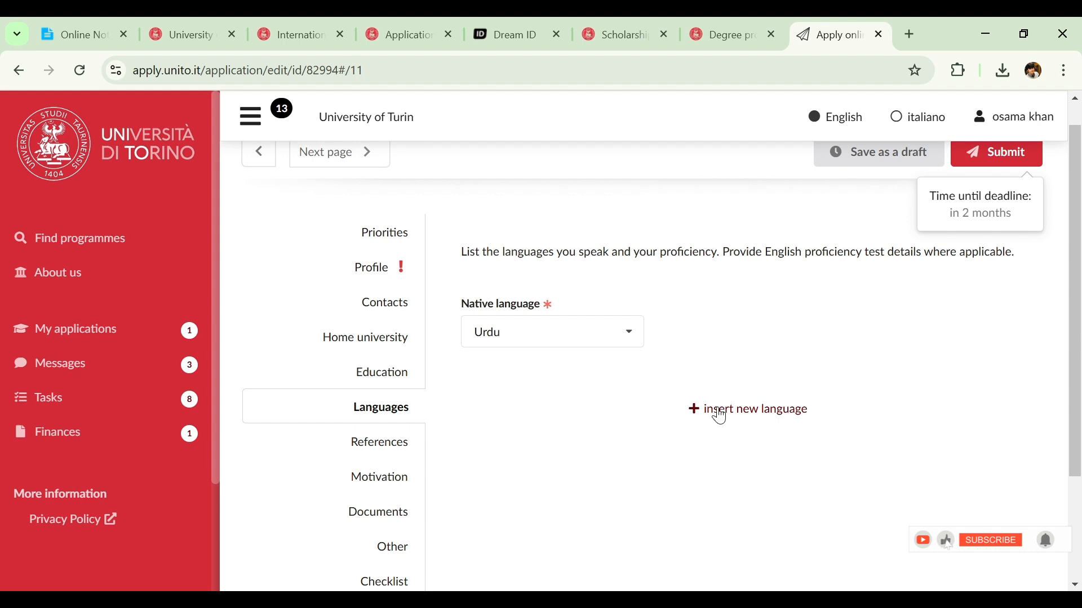
Step: Insert a new language entry and choose English as the foreign language
click(720, 412)
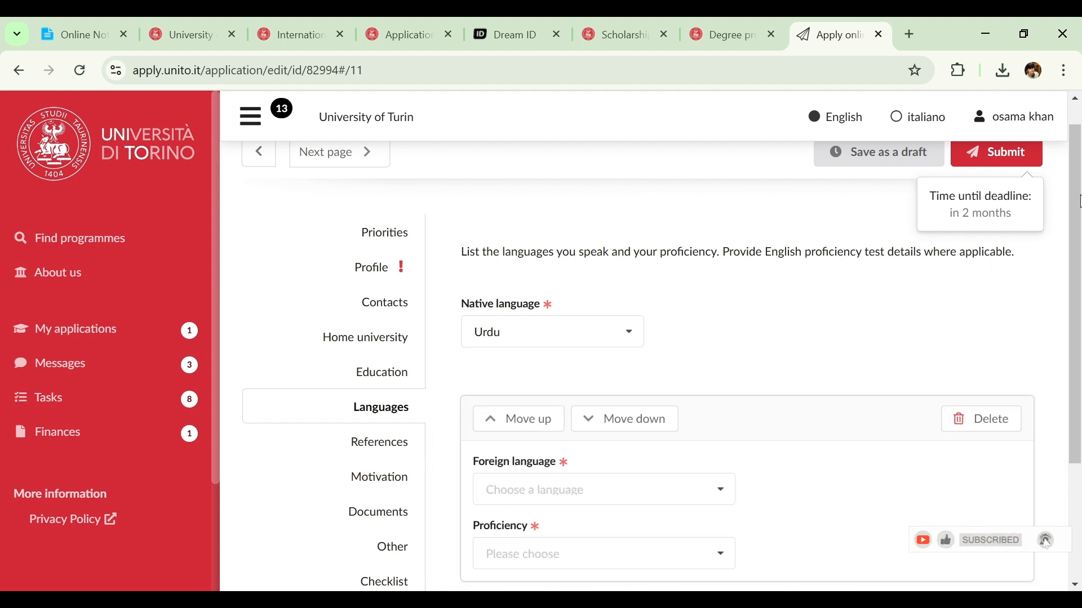
drag(1080, 201, 1055, 306)
click(685, 330)
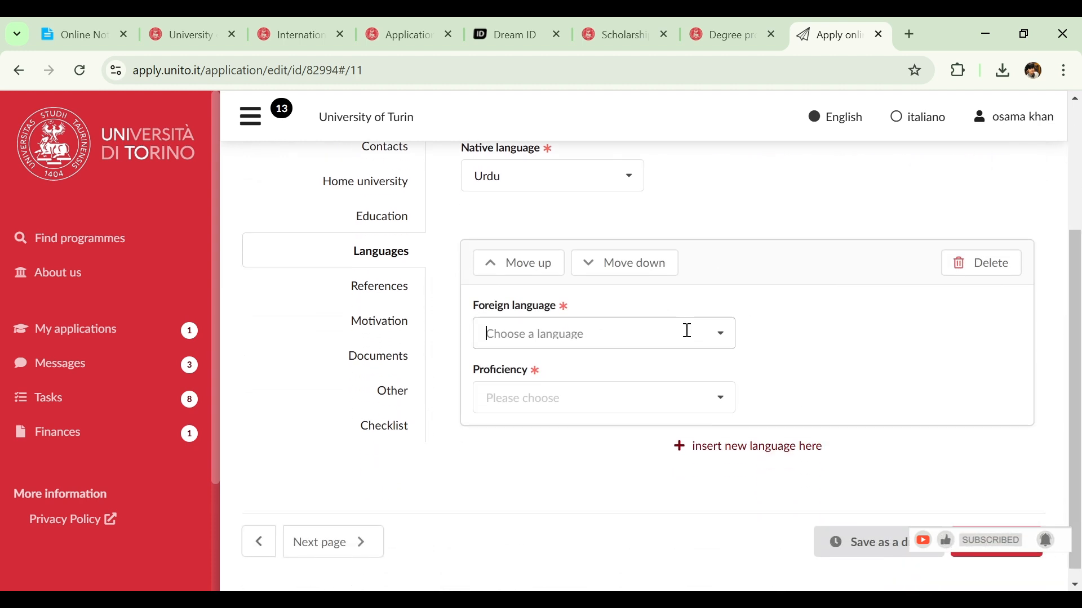
click(686, 332)
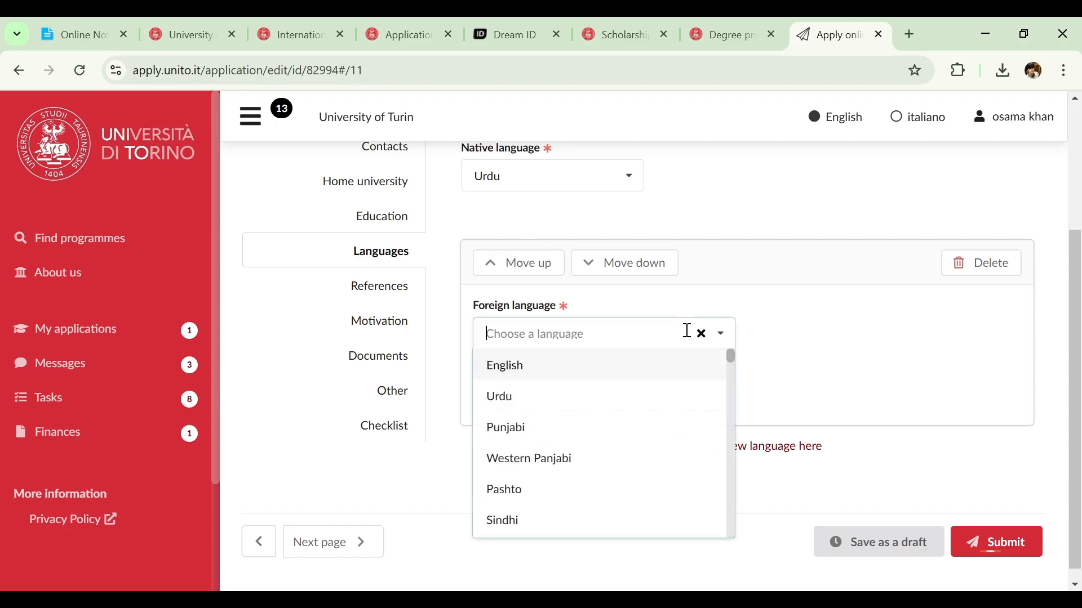
click(620, 369)
Step: Set the English entry's proficiency to C2 (proficient user) and its proof of language to Other
click(561, 387)
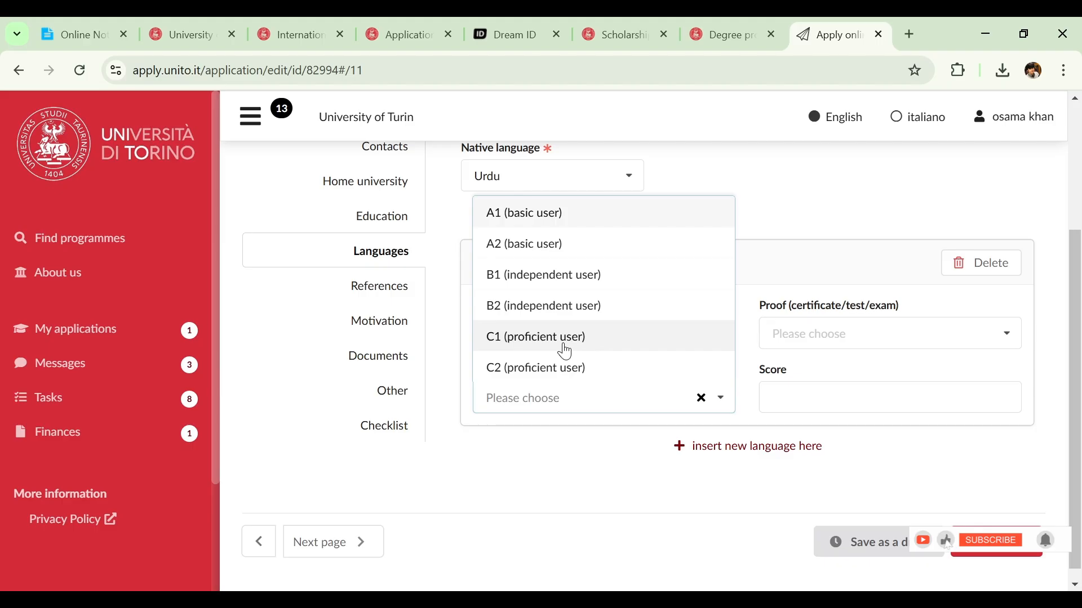
click(559, 367)
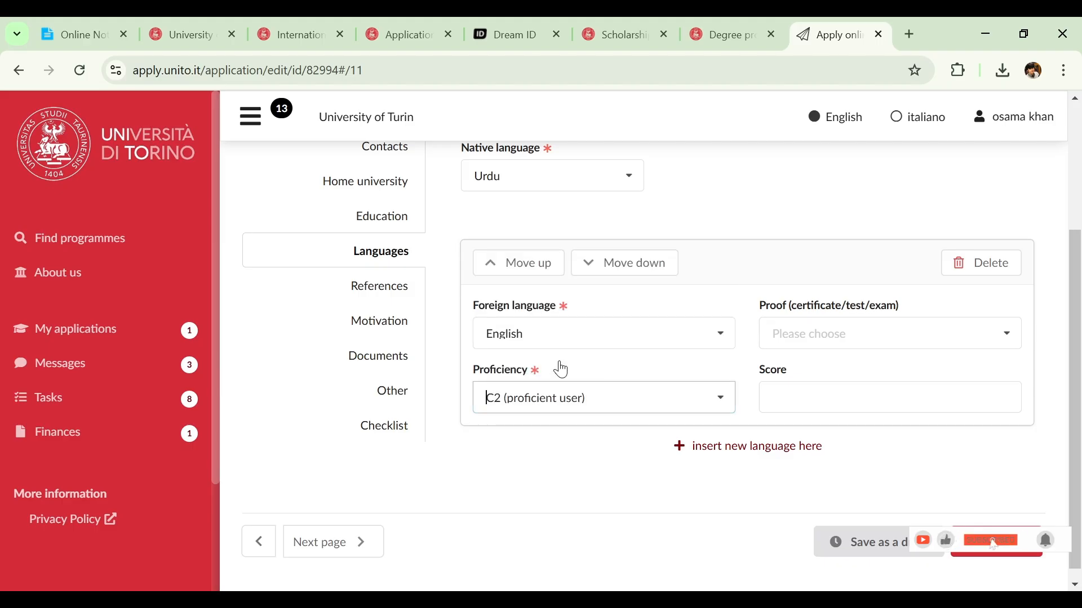
click(794, 329)
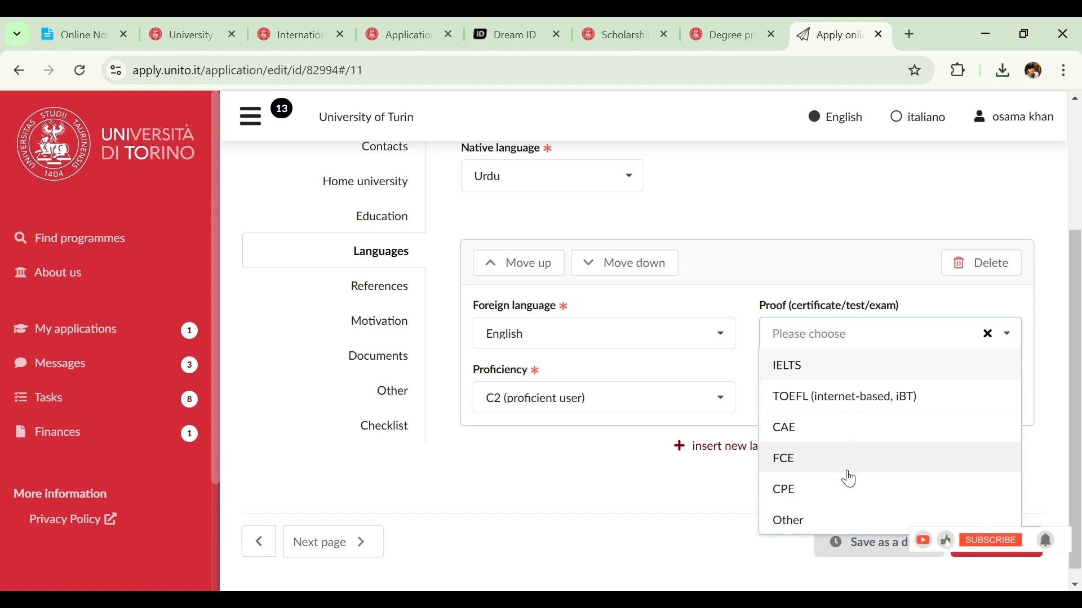
click(838, 523)
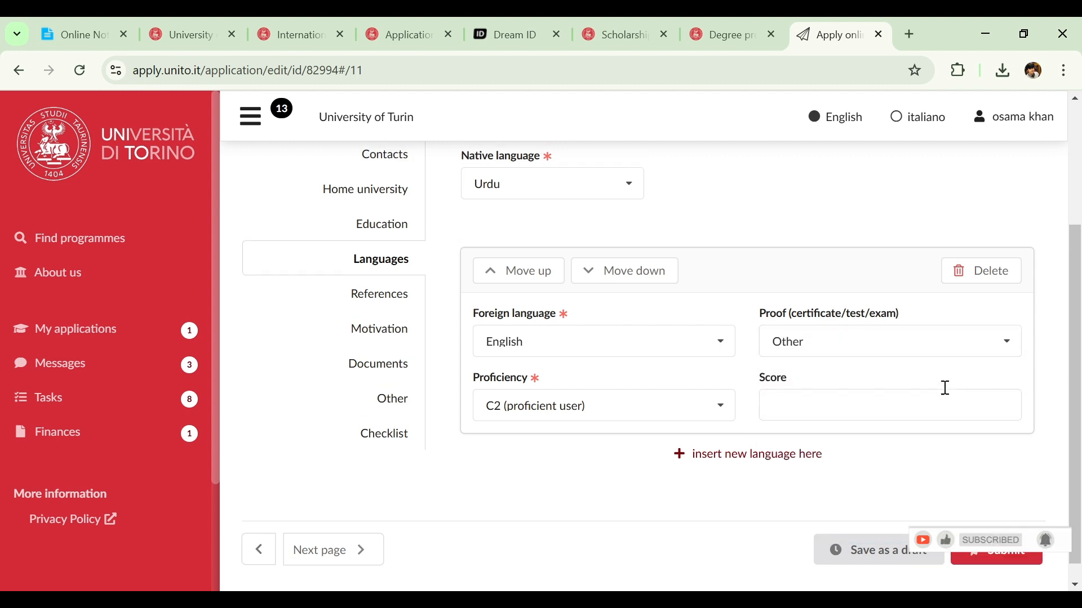
Step: In the References section, fill in the referee's full name and e-mail address
drag(1077, 378, 1077, 374)
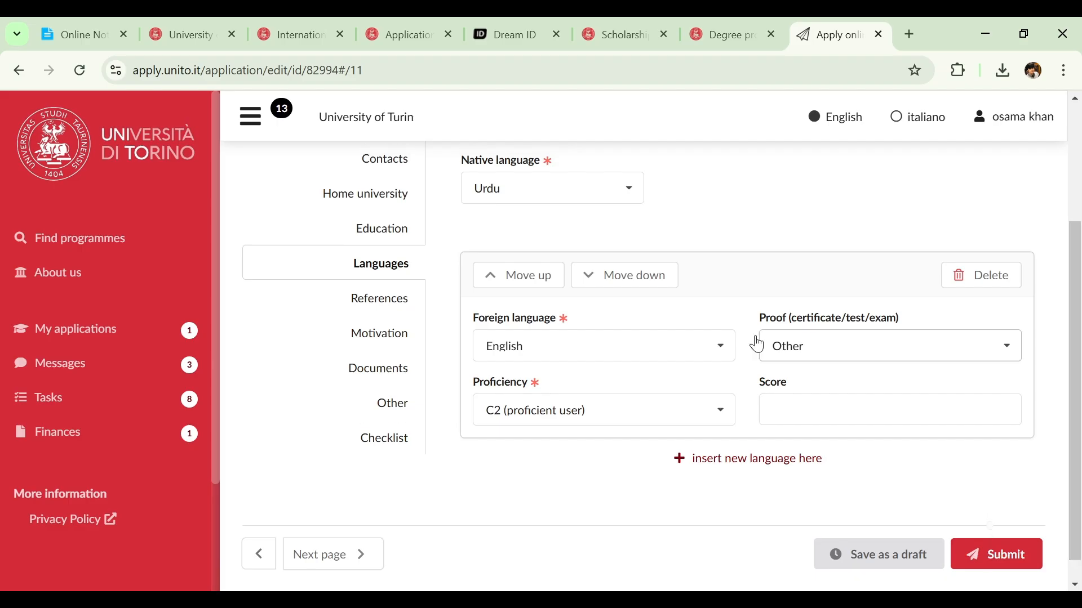
click(369, 304)
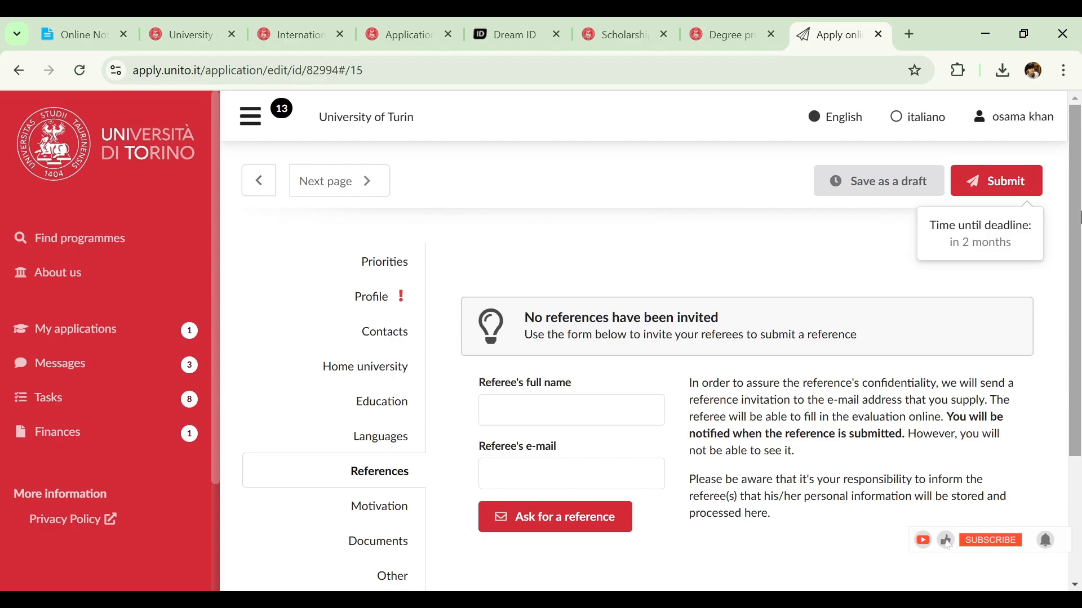
drag(1079, 217, 1073, 294)
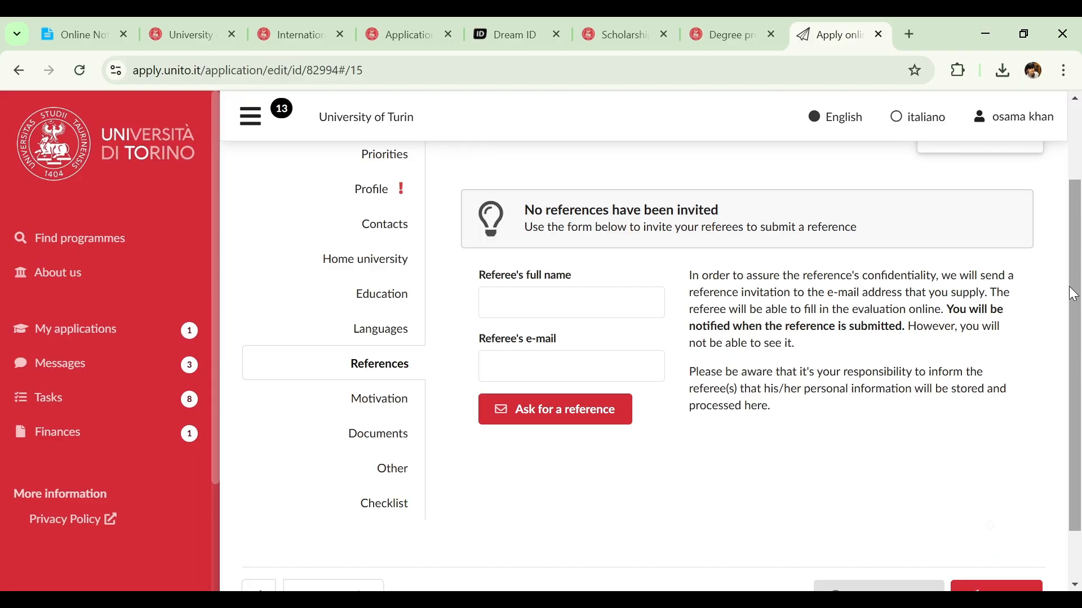
click(593, 314)
text(ALI)
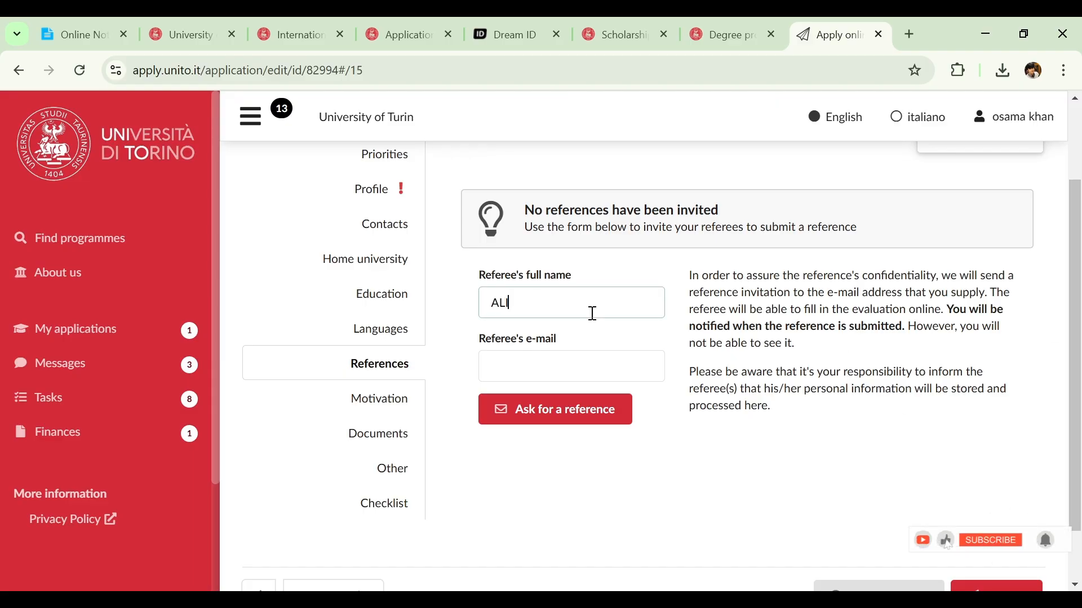
click(556, 379)
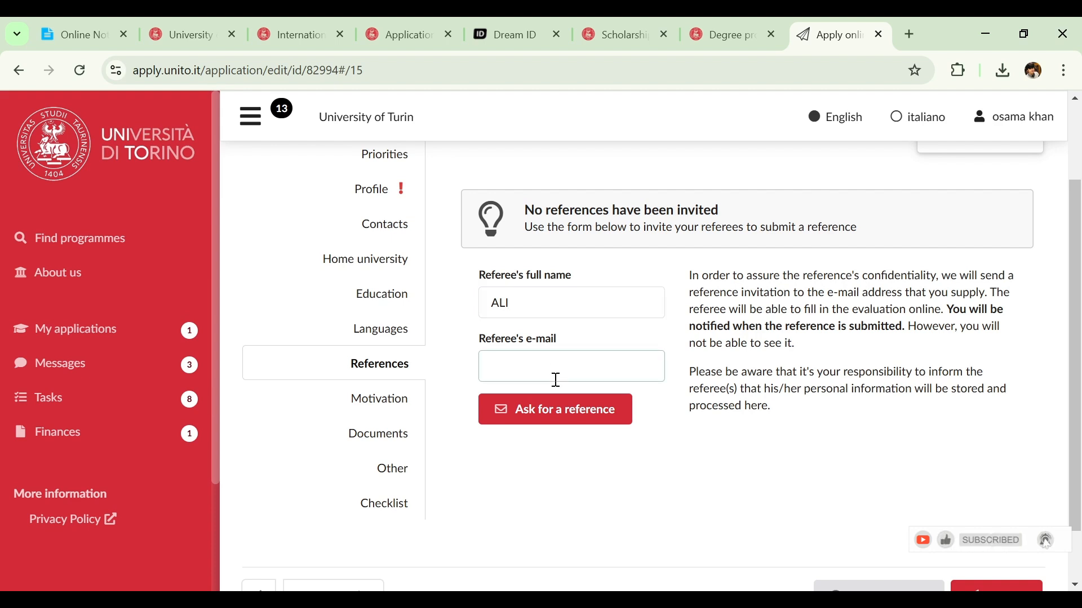
text(FYTFYK)
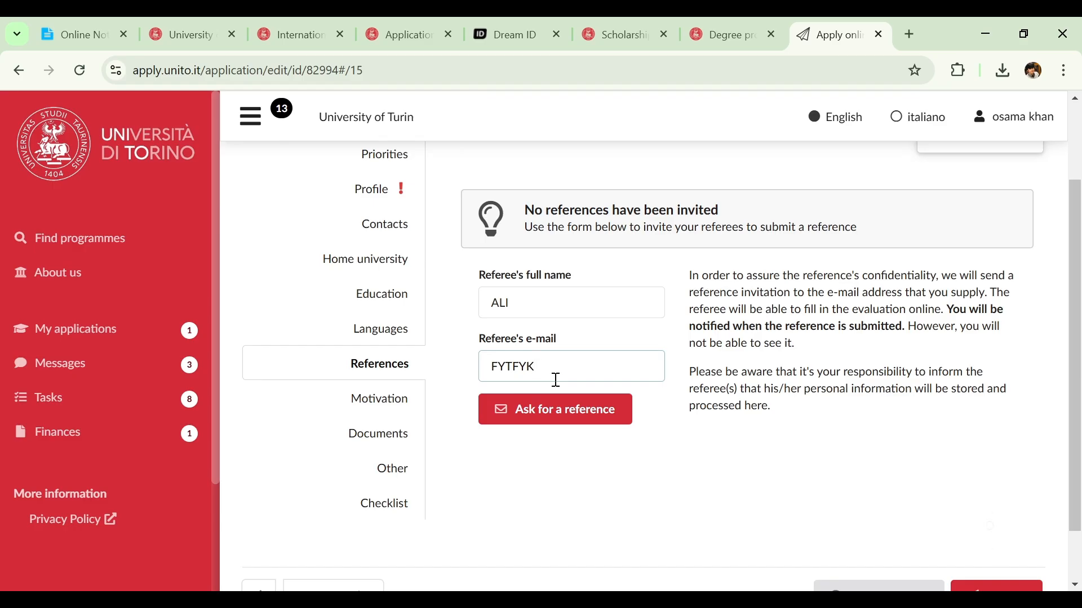
text(@.COM)
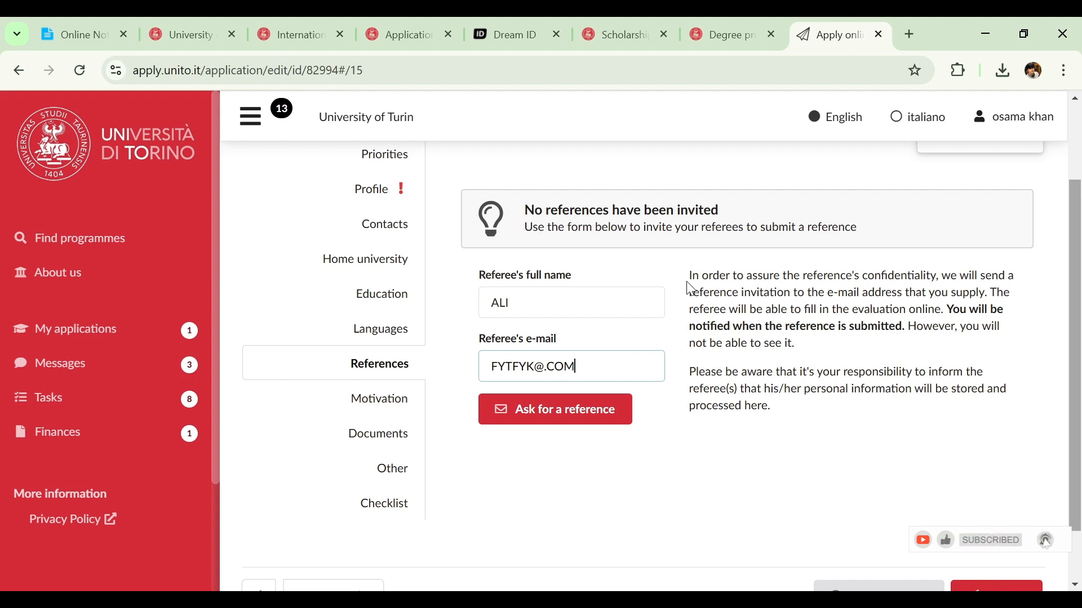
Step: Review the motivation letter instructions and the document upload requirements in the Motivation and Documents sections
click(405, 416)
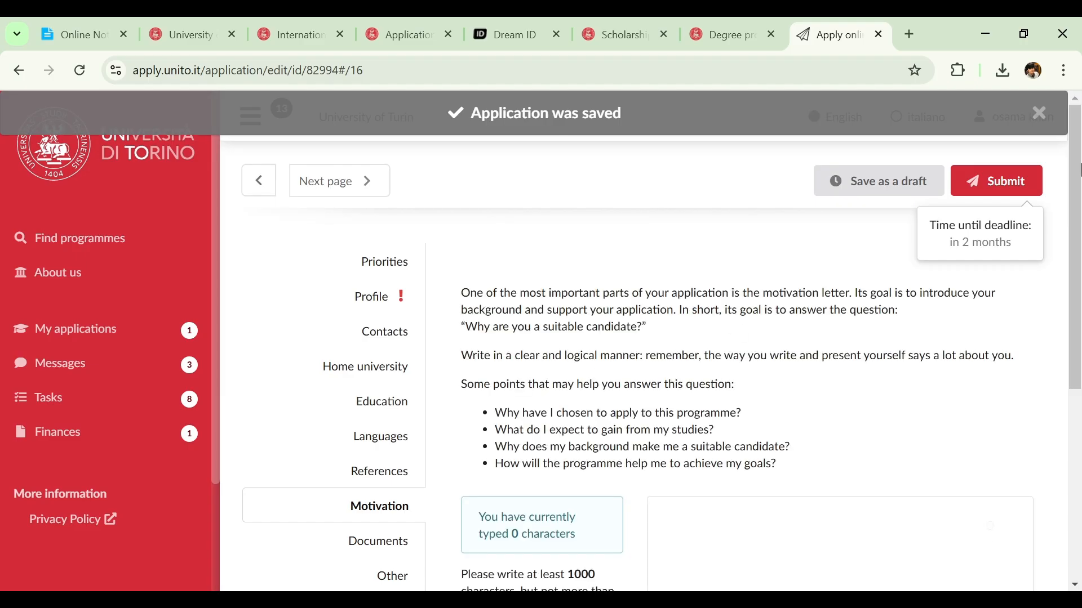
drag(1077, 169, 1079, 220)
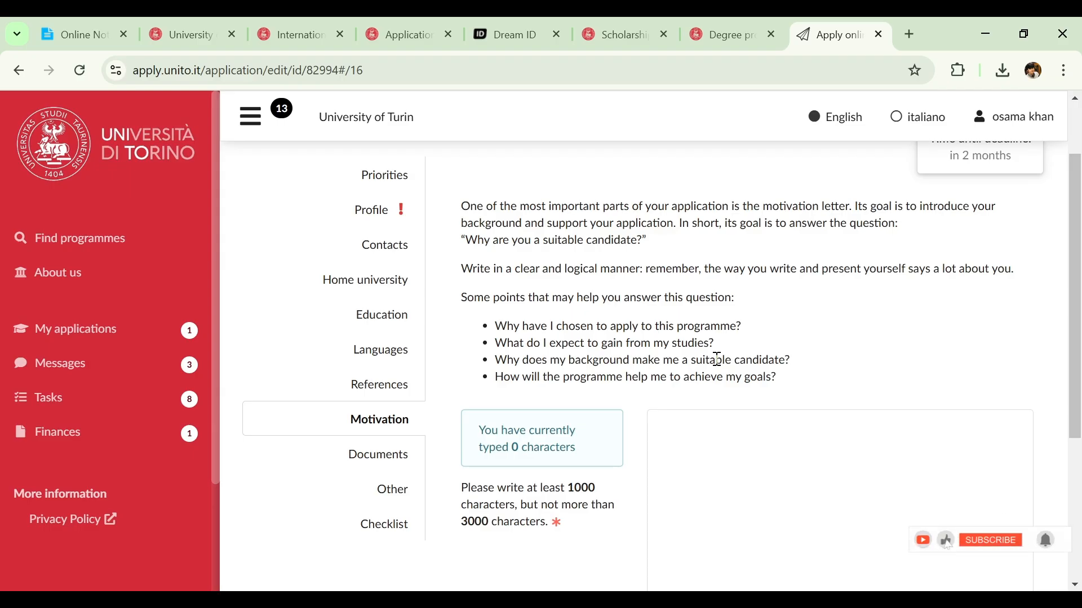
scroll(1053, 401, down, 4)
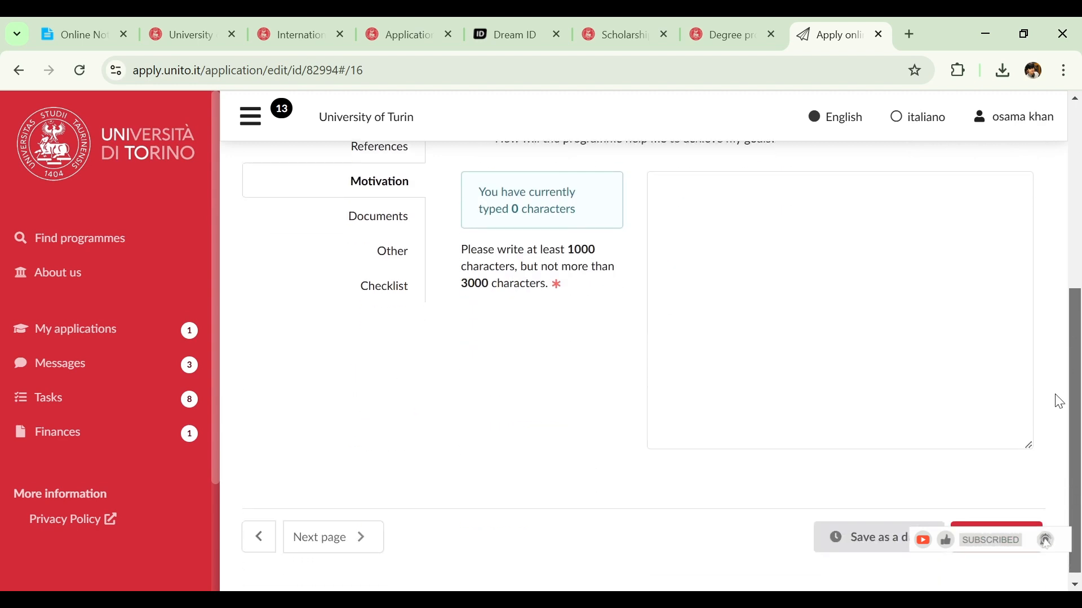
scroll(1052, 438, up, 5)
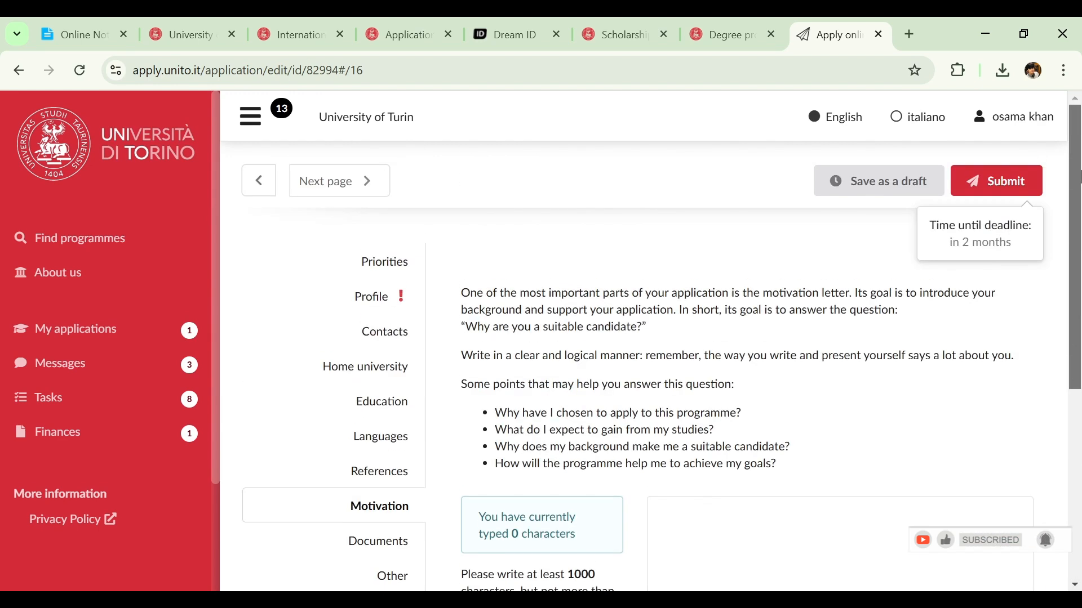
click(380, 543)
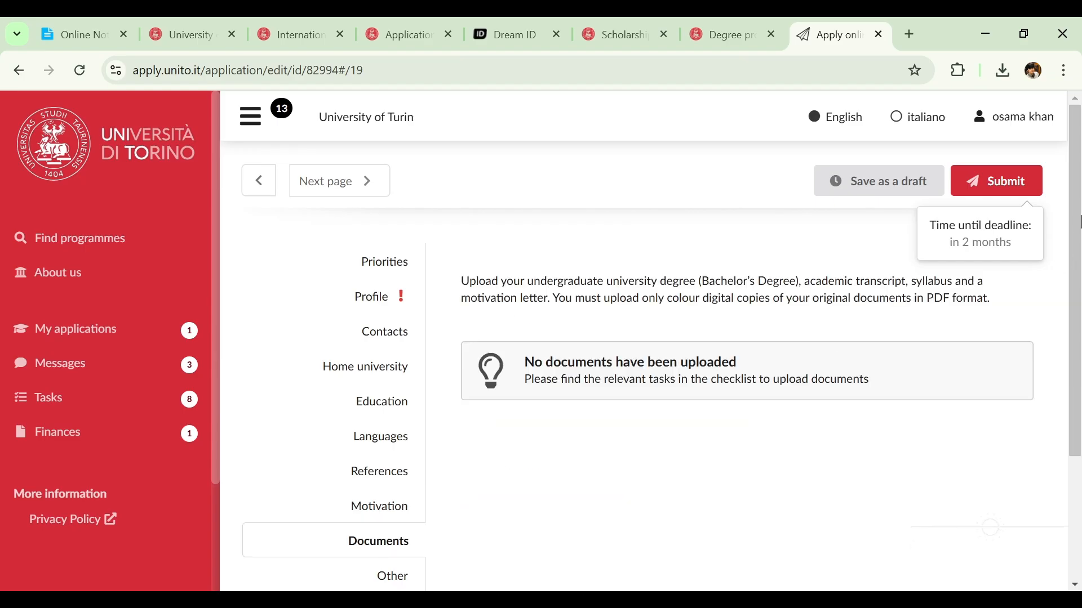
scroll(1079, 223, down, 2)
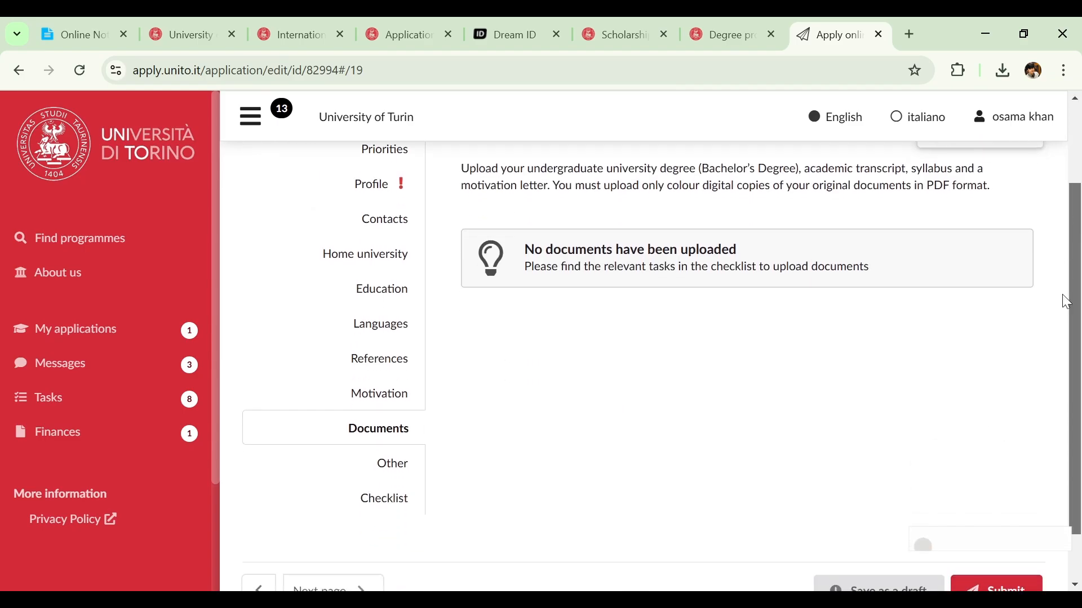
Step: In the Other section, answer the UniTo international students survey with 7 Friends/Relatives
click(411, 476)
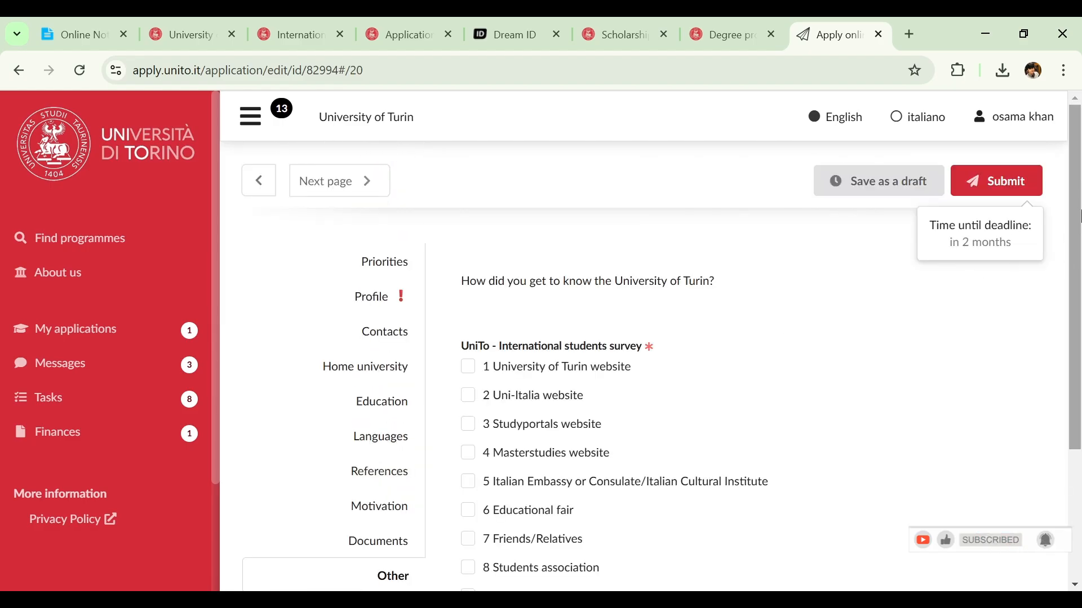
scroll(1073, 262, down, 1)
drag(1073, 265, 1072, 282)
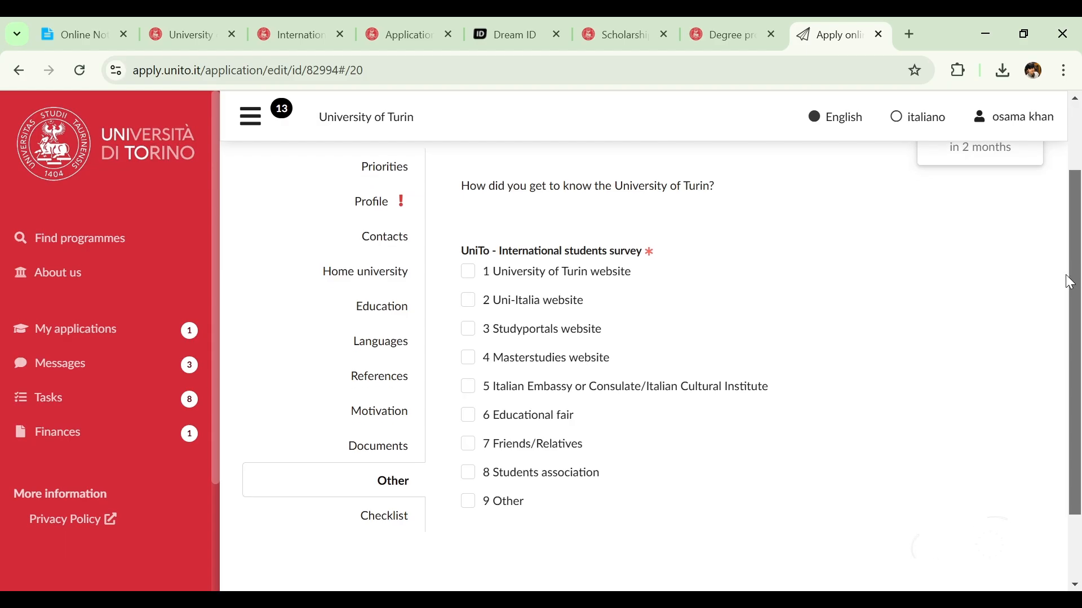
click(465, 448)
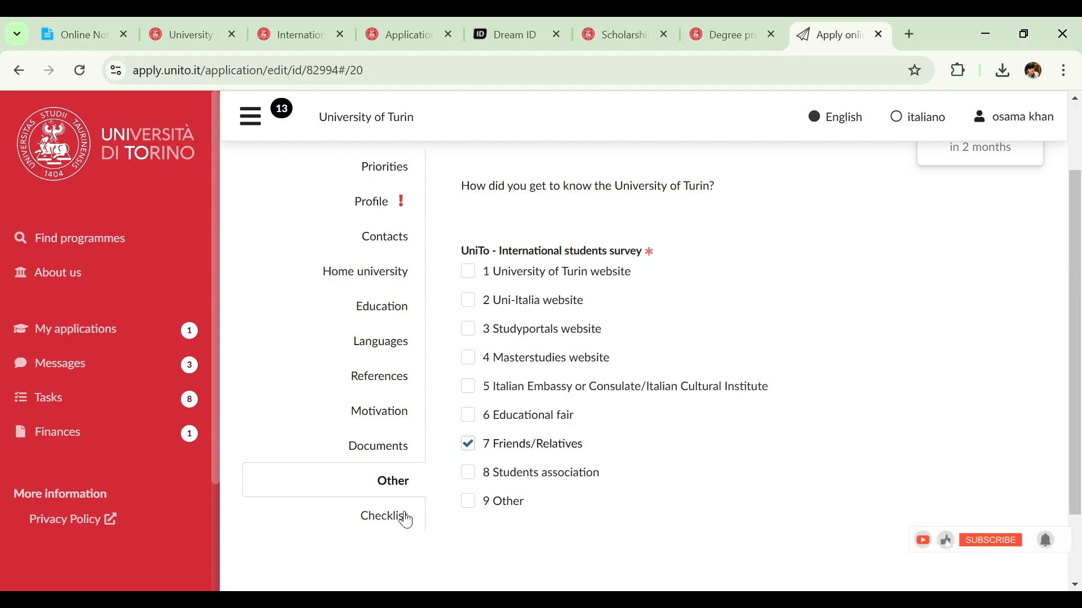
Step: Open the application checklist and review the Intermediate English language proficiency certificate requirements
click(404, 516)
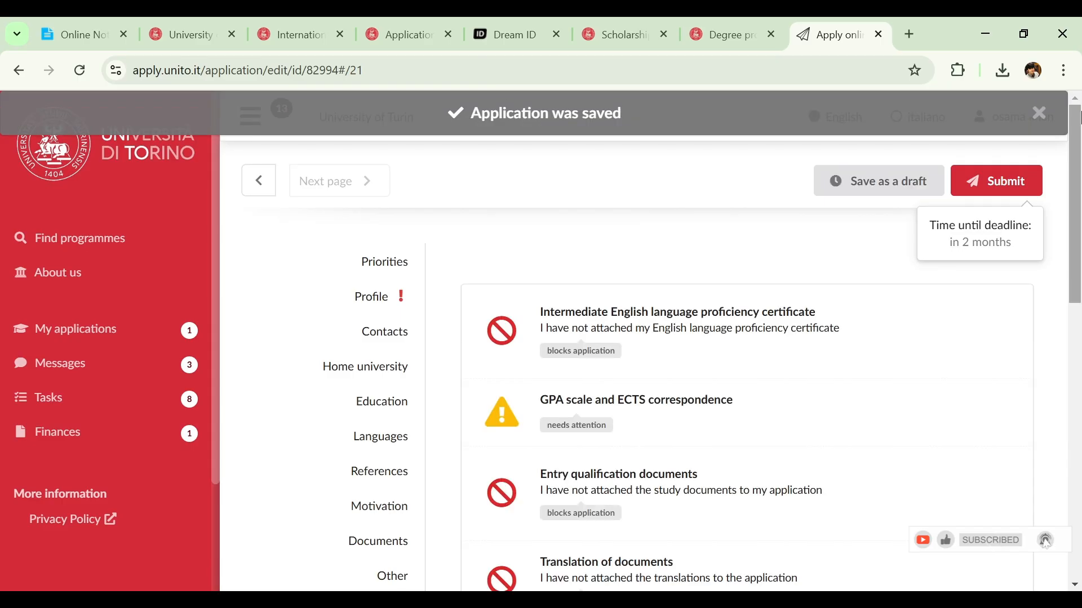
drag(1075, 125, 1069, 87)
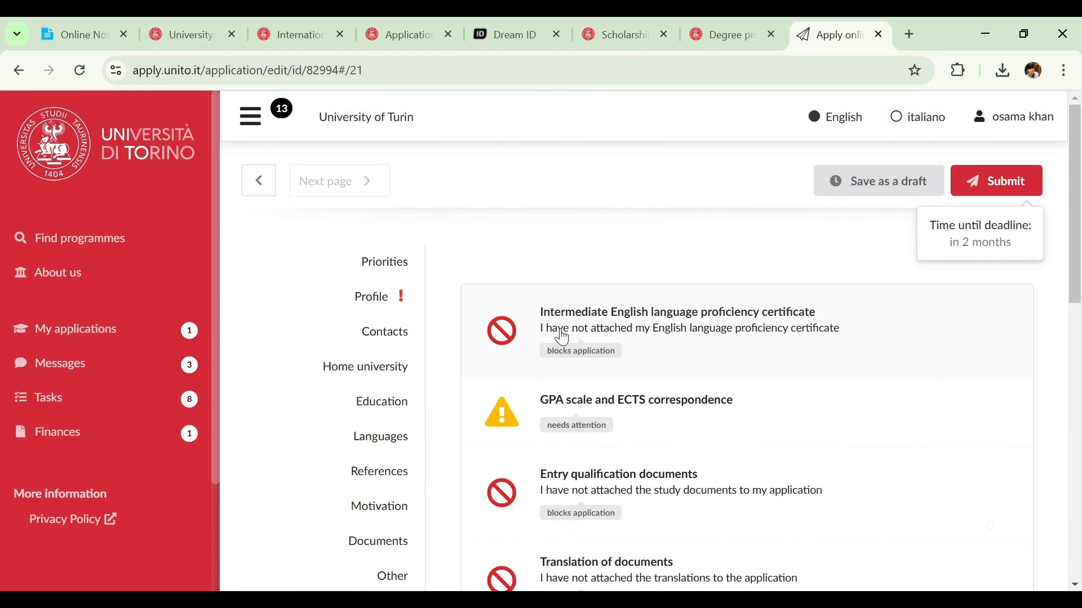
click(672, 336)
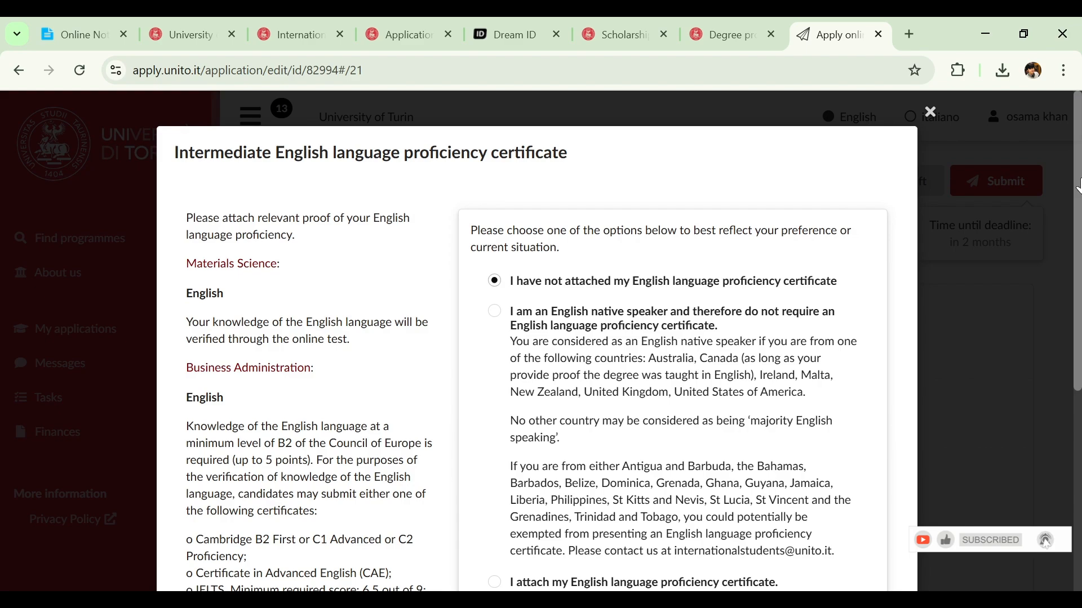
drag(1078, 186, 1077, 164)
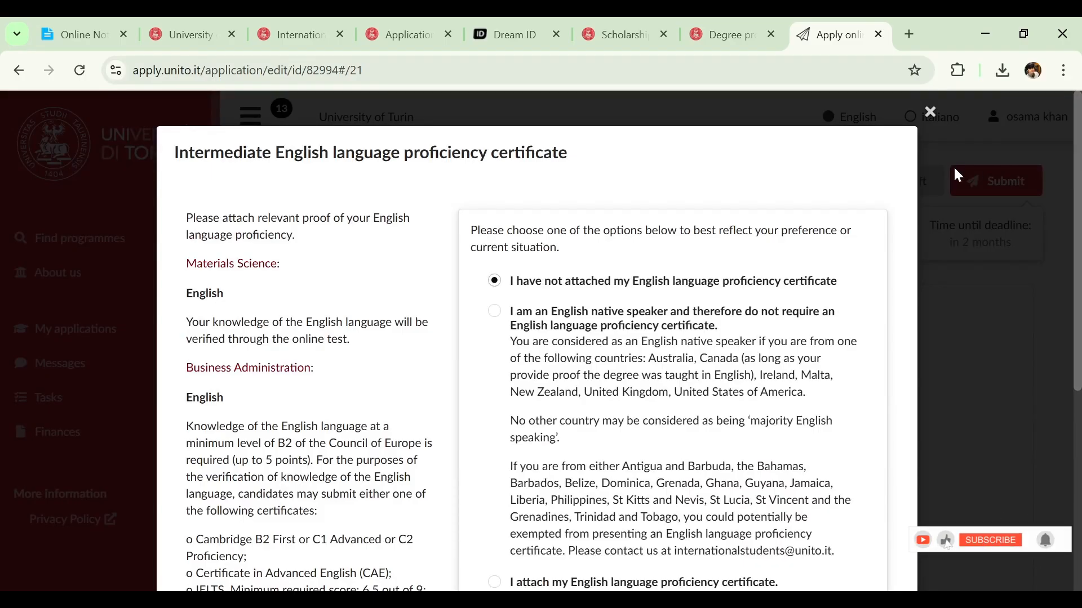
click(923, 126)
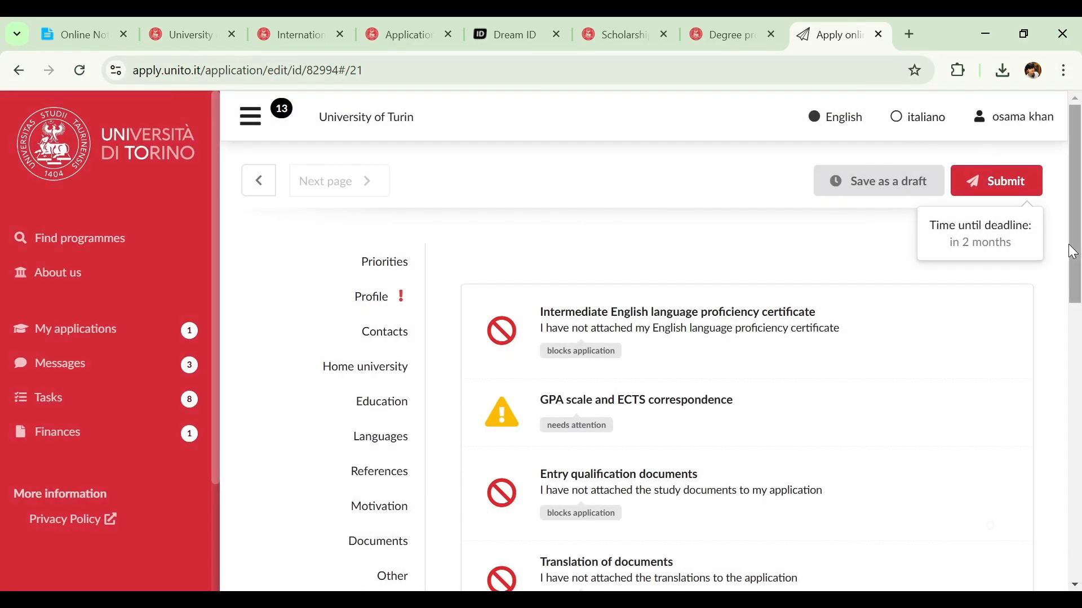
Step: Review the GPA scale and ECTS correspondence requirement in the checklist
drag(1077, 230, 1066, 285)
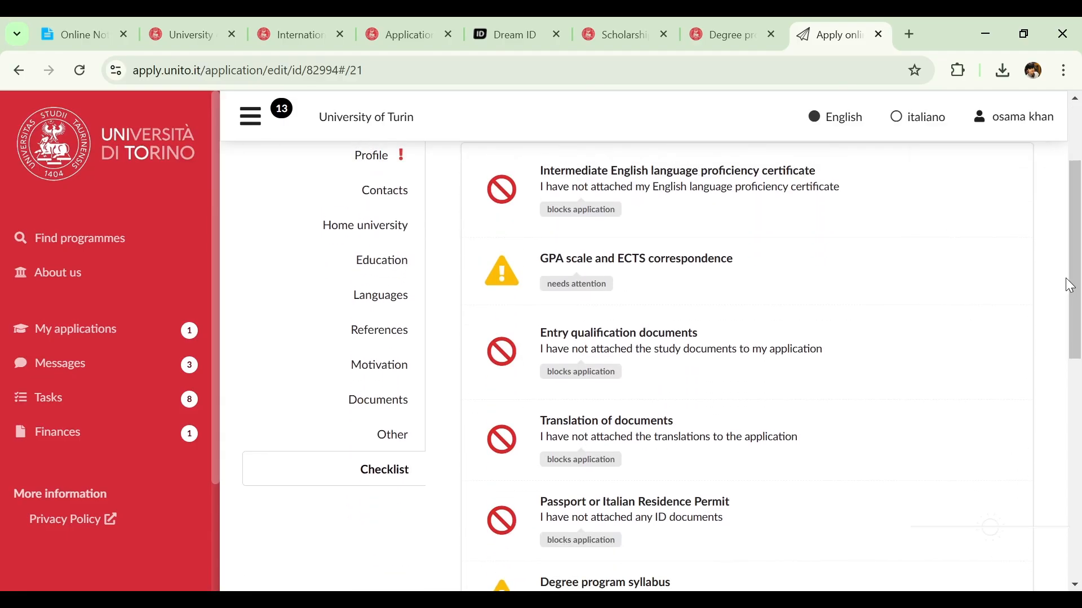
click(666, 272)
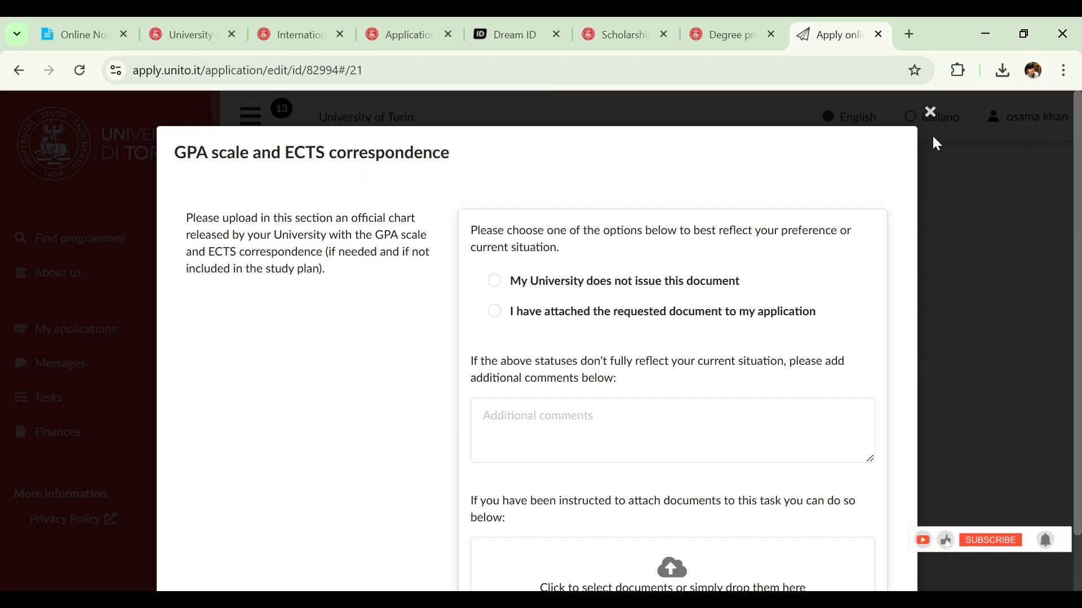
click(931, 111)
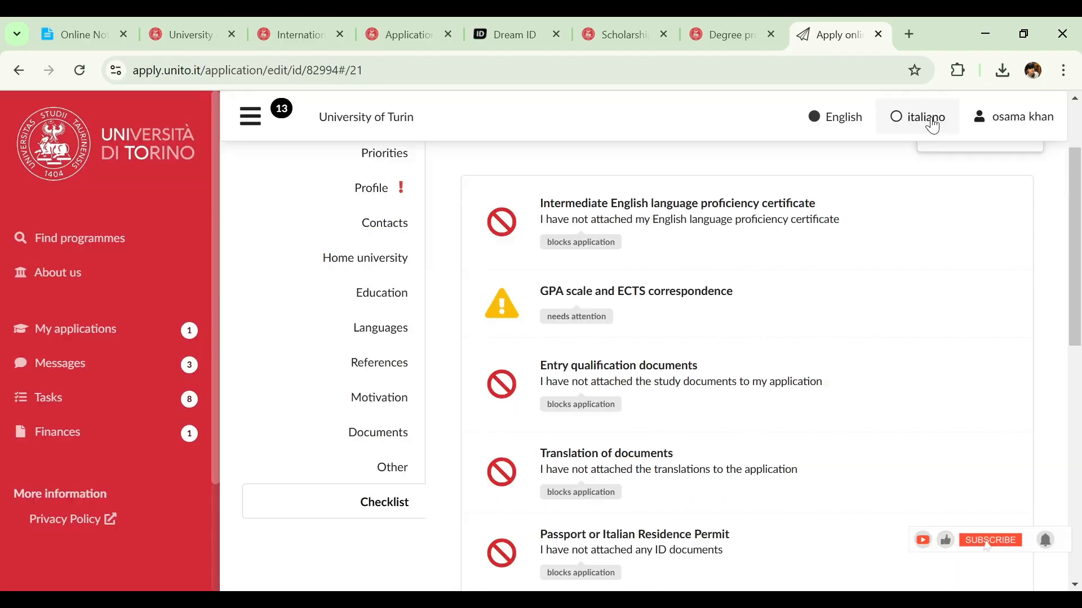
Step: Read through the Entry qualification documents requirements in the checklist, including the diploma, transcript and status options
click(718, 385)
drag(1076, 169, 1070, 192)
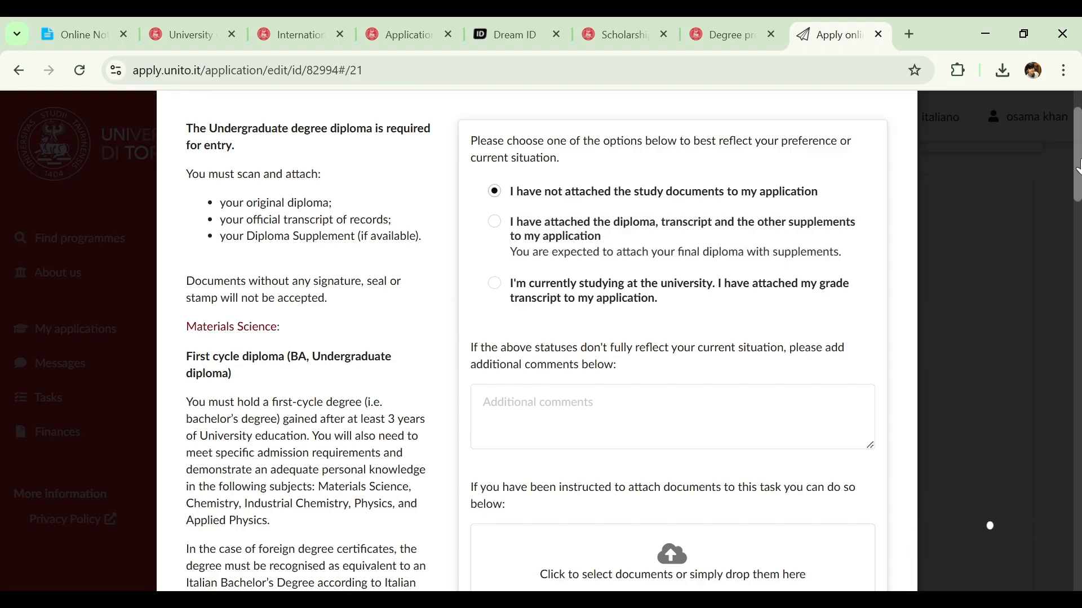
mouse_move(1078, 167)
mouse_down()
mouse_move(1078, 199)
mouse_move(1078, 180)
mouse_up()
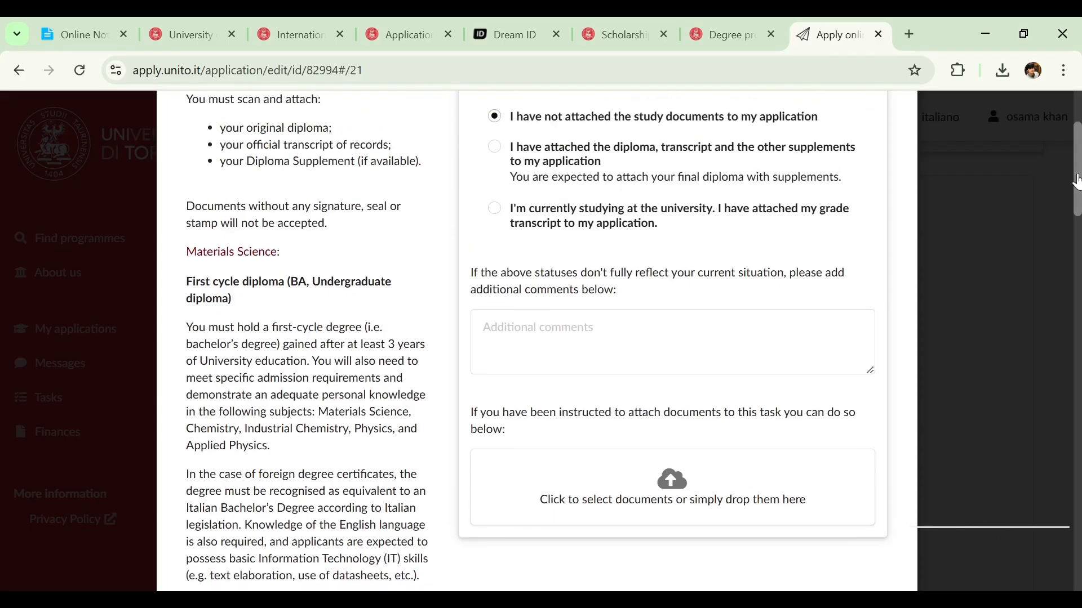
scroll(930, 127, up, 3)
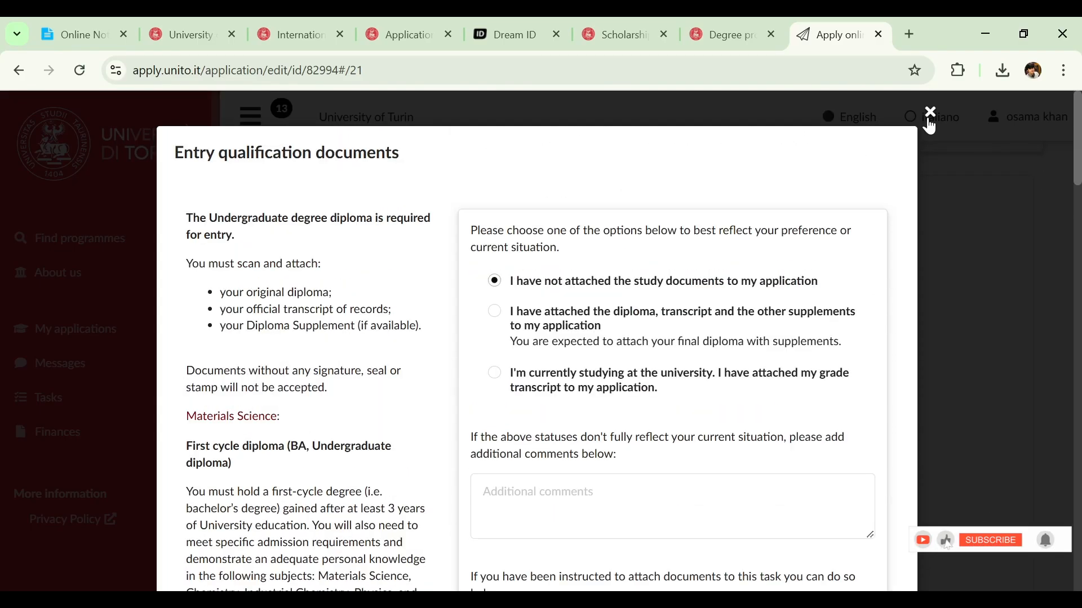
click(930, 112)
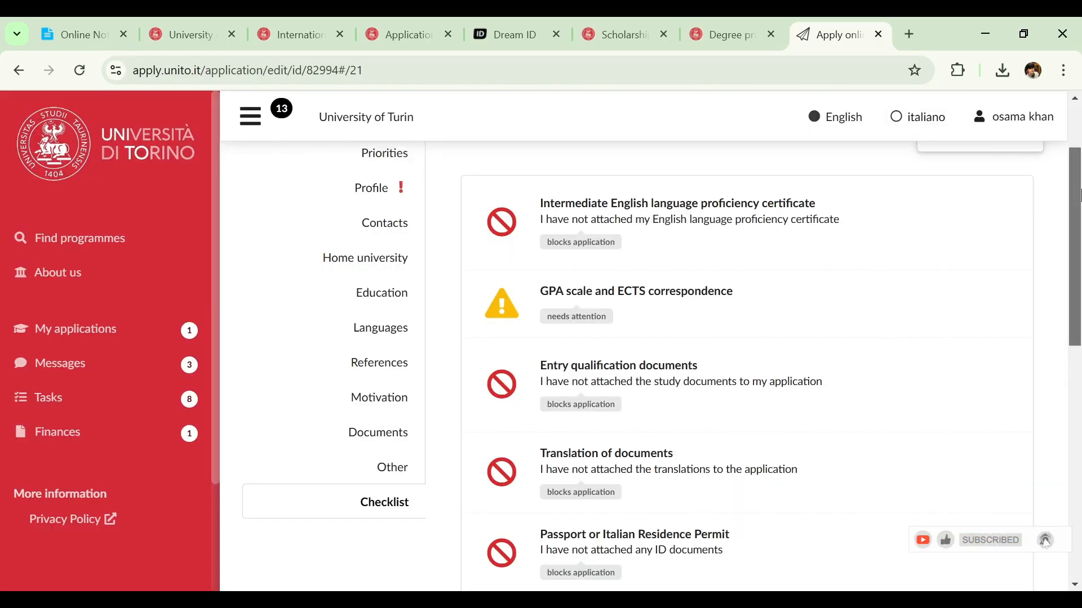
Step: Set the Translation of documents checklist item to "The original documents are in an accepted language"
drag(1074, 196, 1065, 278)
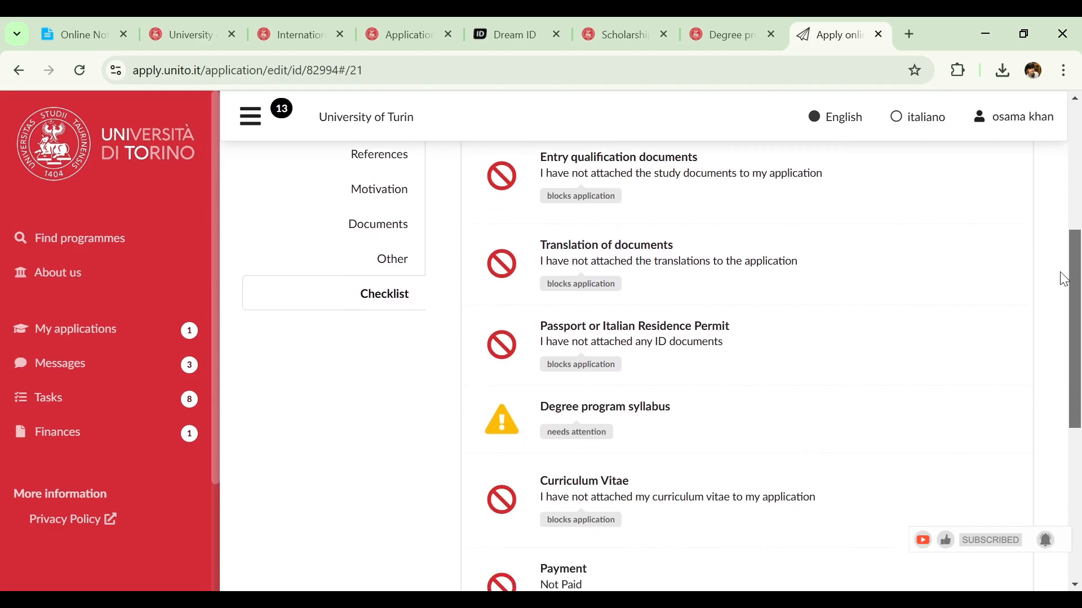
click(693, 248)
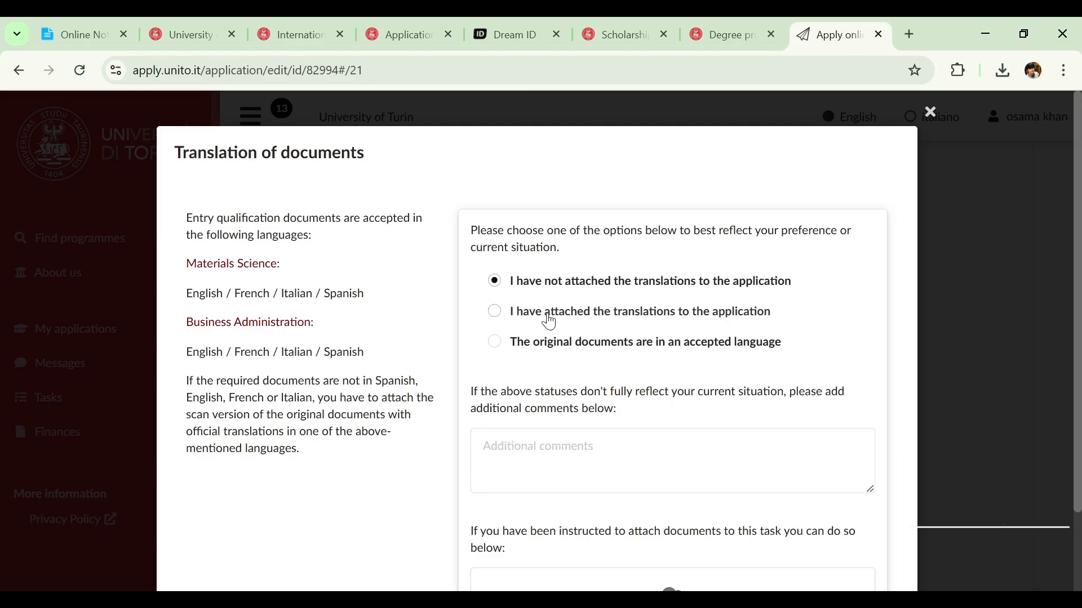
click(506, 344)
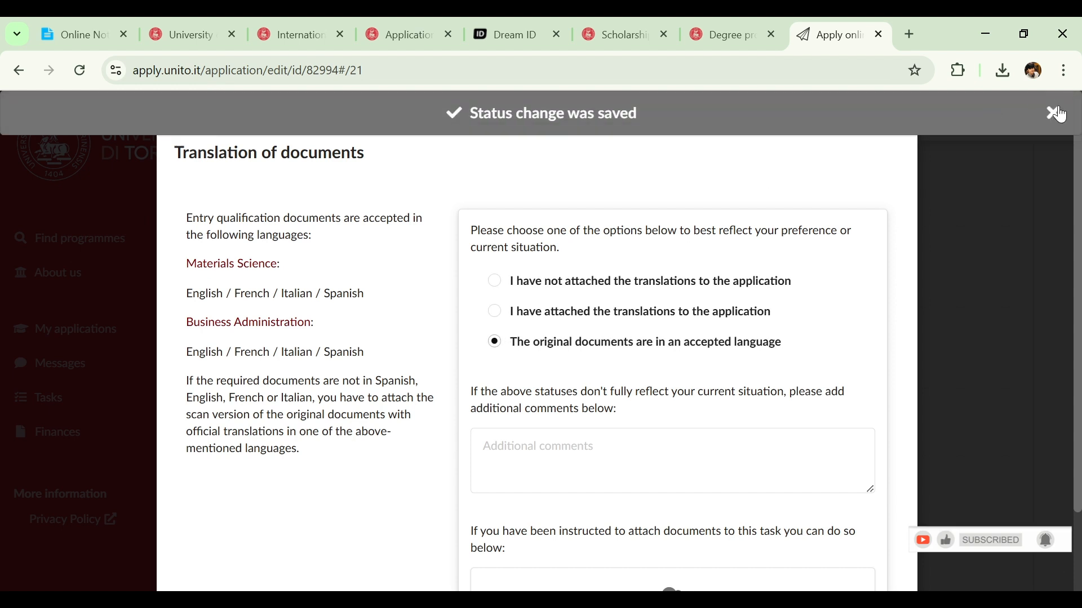
click(1059, 109)
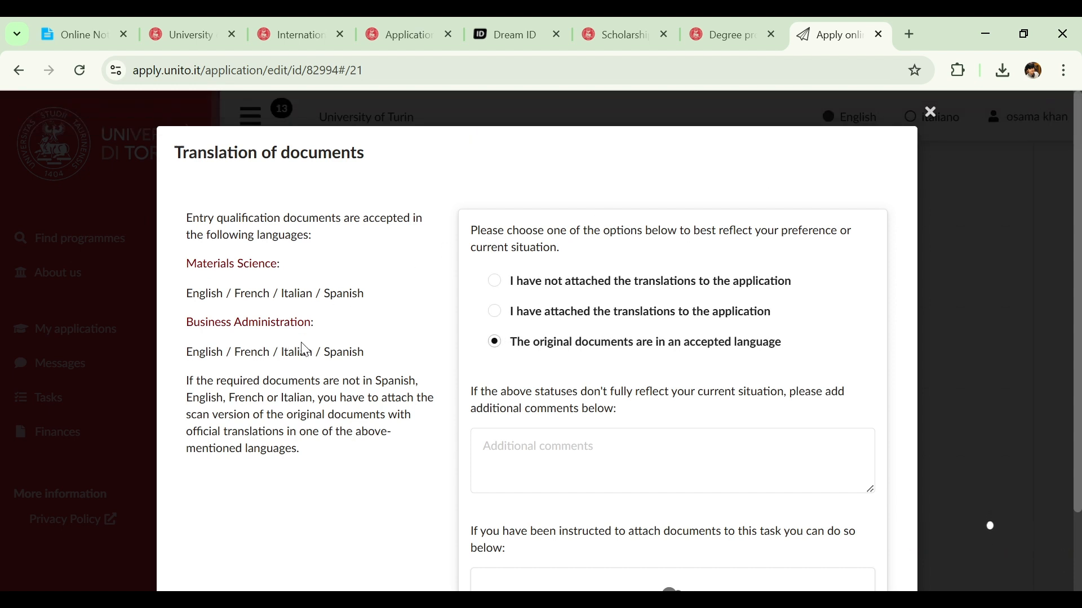
click(929, 112)
Step: Review the Passport or Italian Residence Permit checklist item and its attachment options
scroll(1080, 246, down, 1)
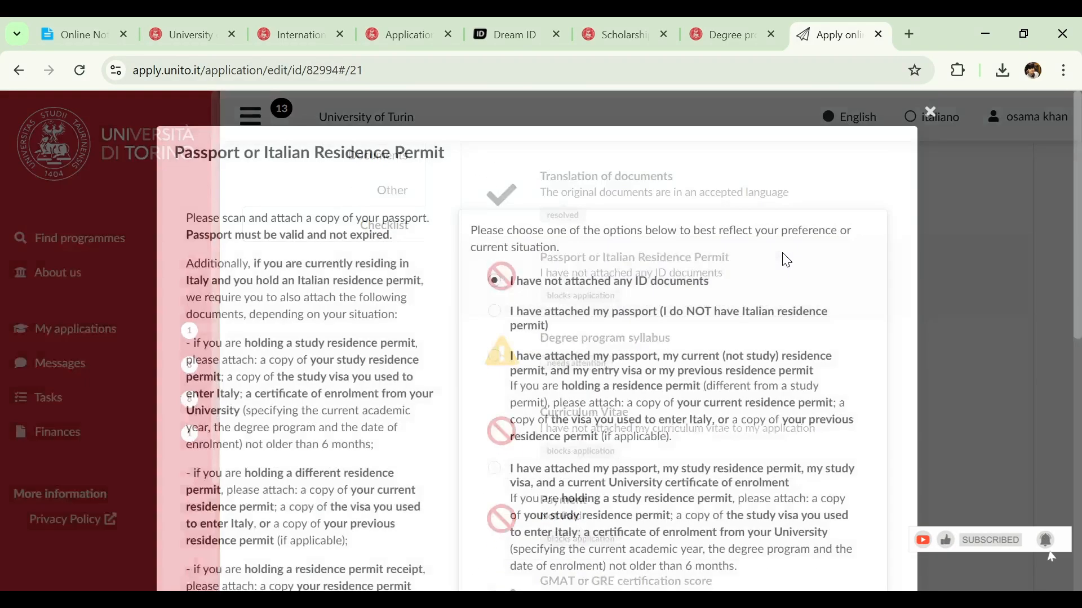
click(783, 260)
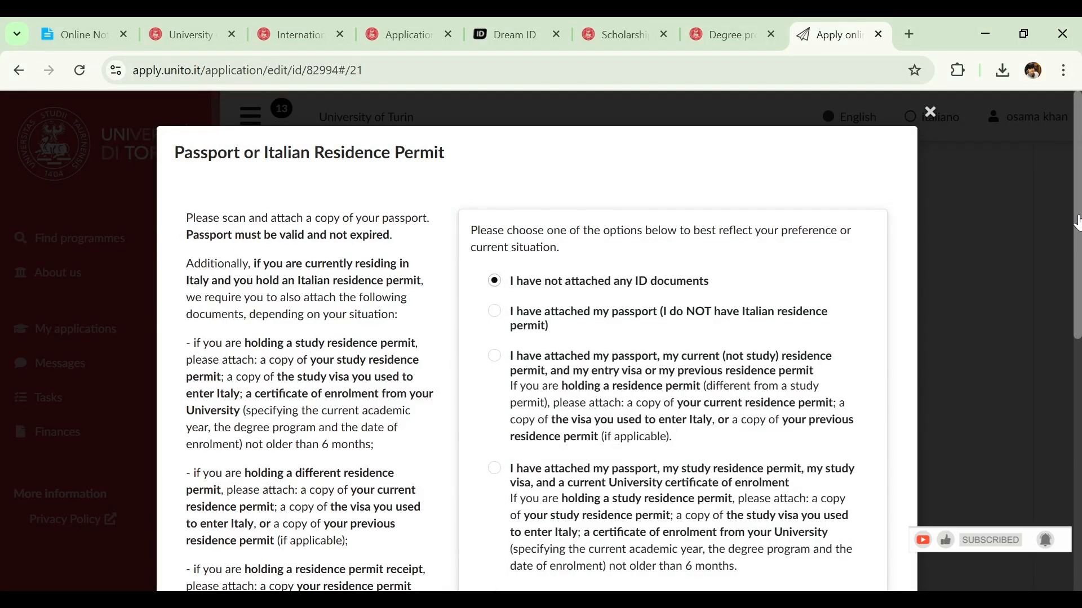
drag(1076, 224, 1026, 162)
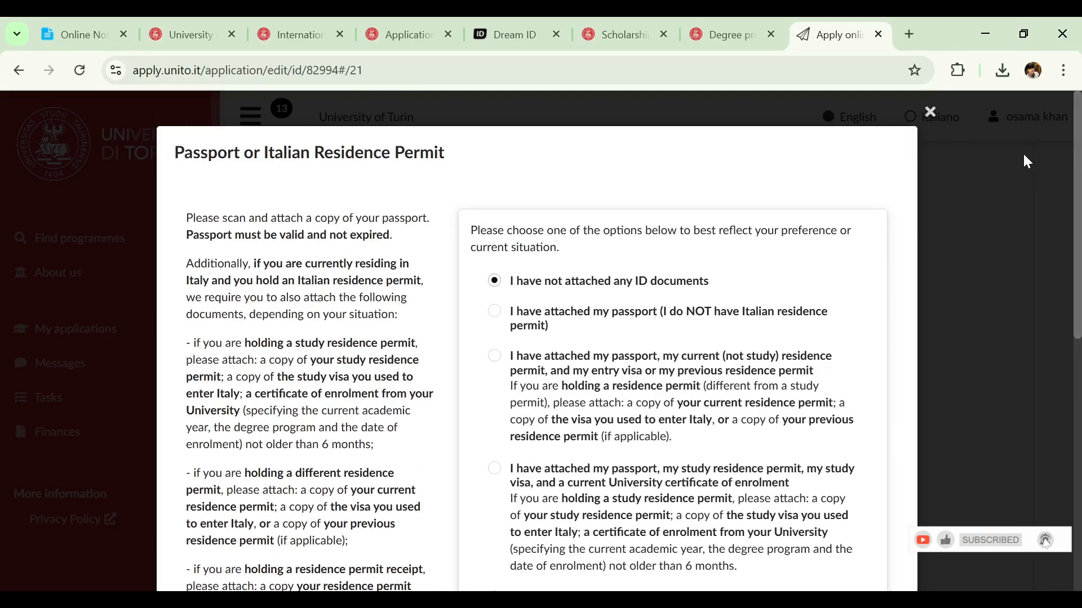
click(926, 113)
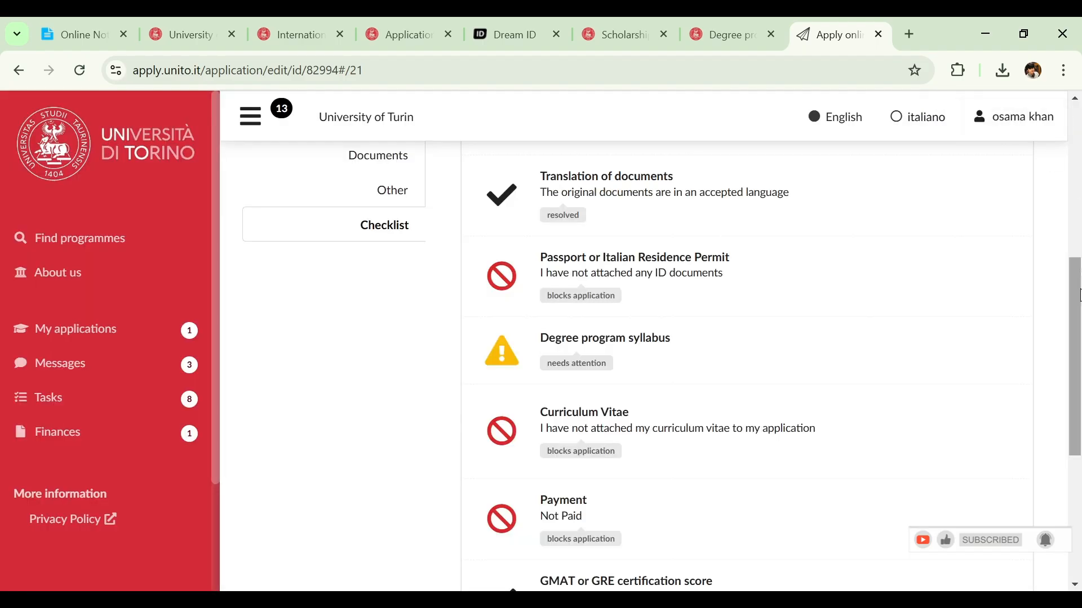
Step: Review the Curriculum Vitae upload instructions in the checklist
scroll(1057, 350, down, 3)
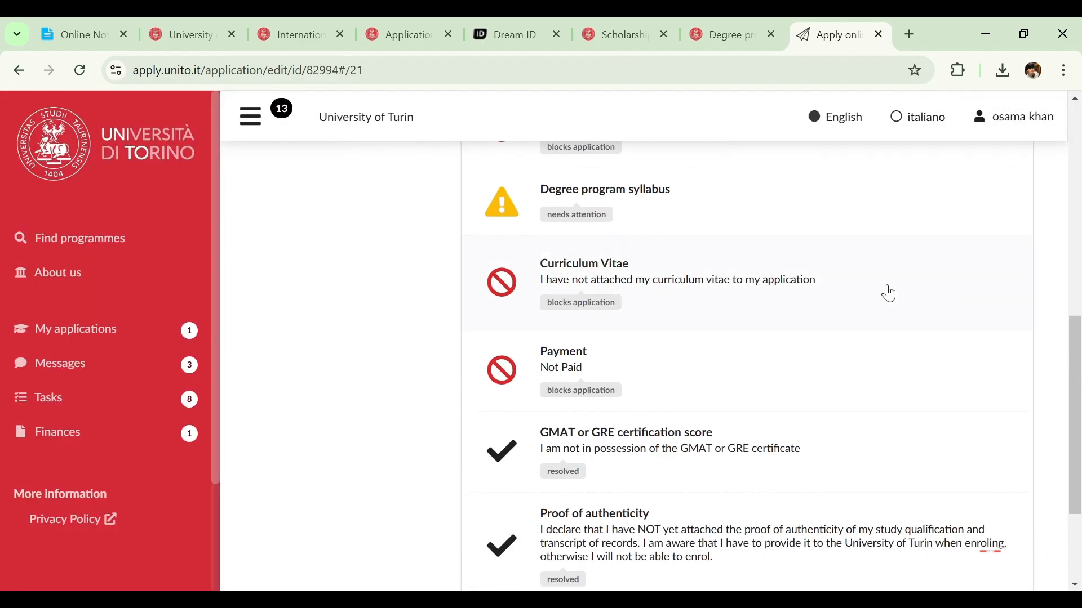
click(840, 286)
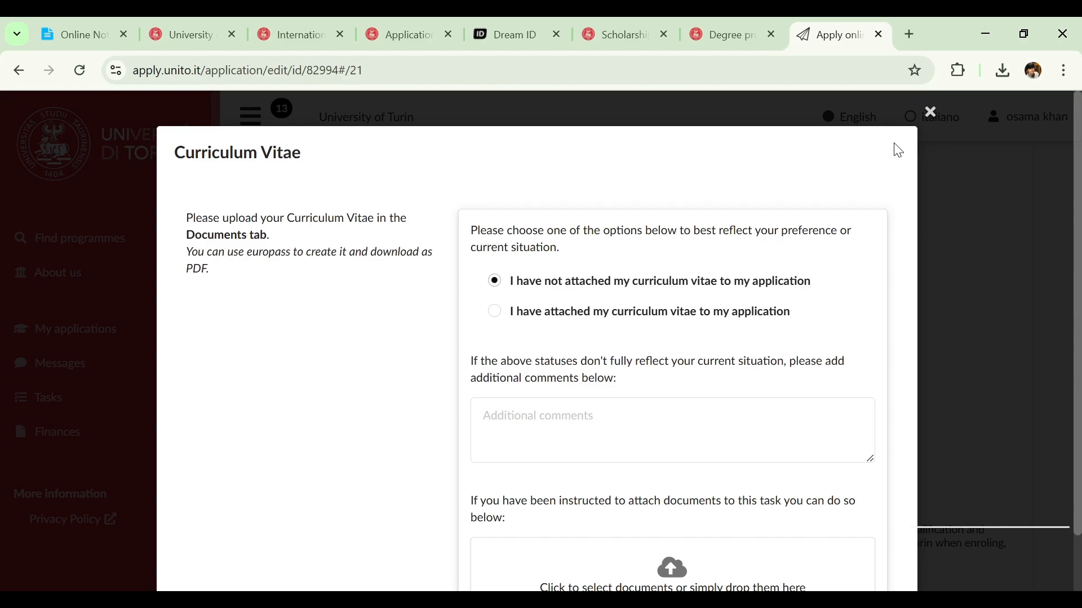
click(929, 114)
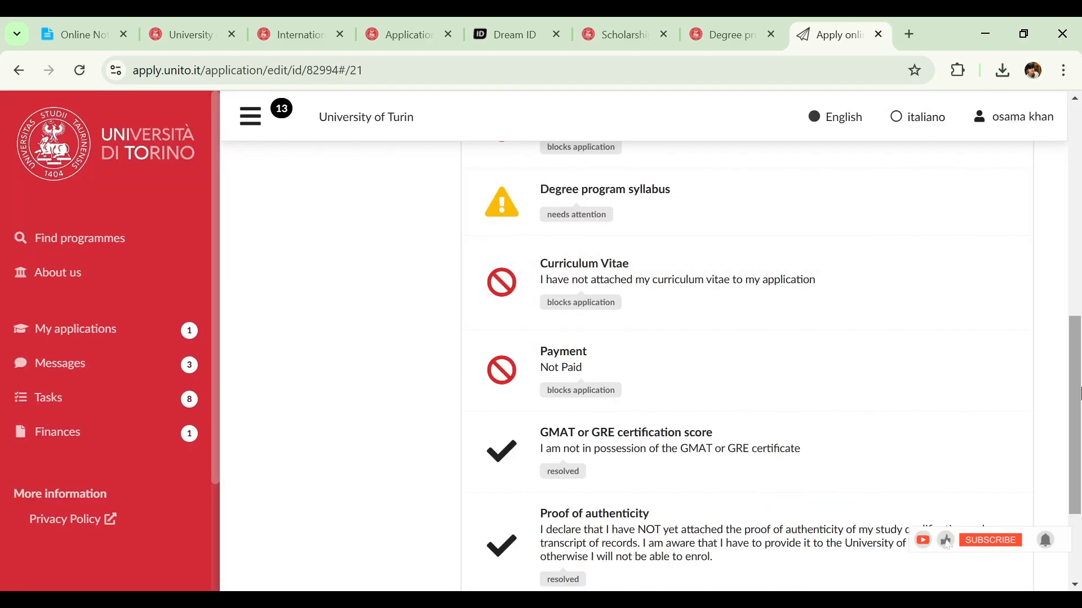
Step: Look over the remaining checklist items and check the application fee status under Payment
scroll(1073, 434, down, 2)
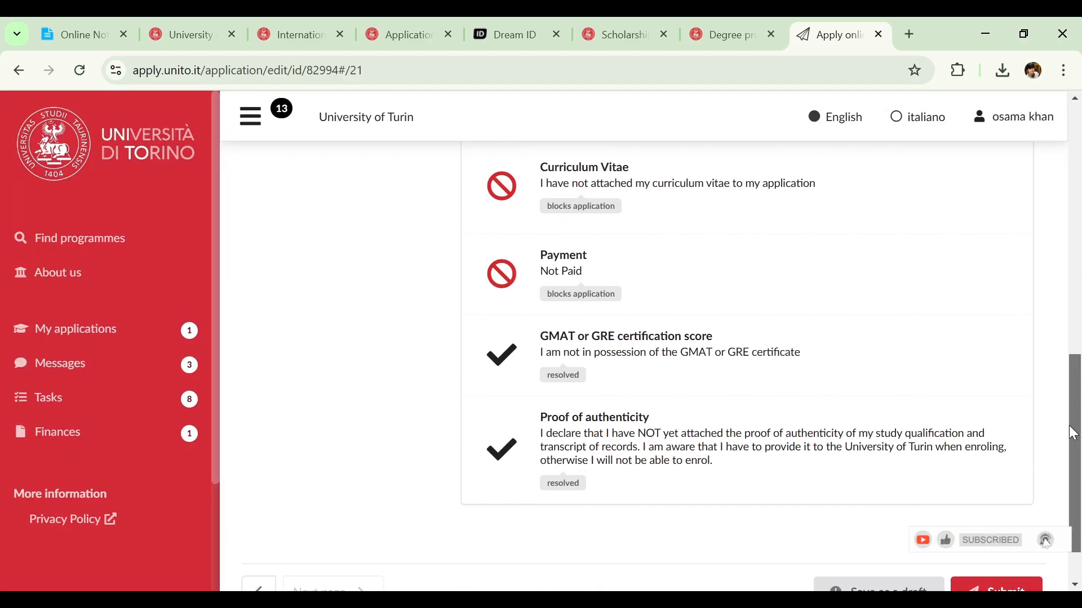
drag(1073, 434, 1074, 402)
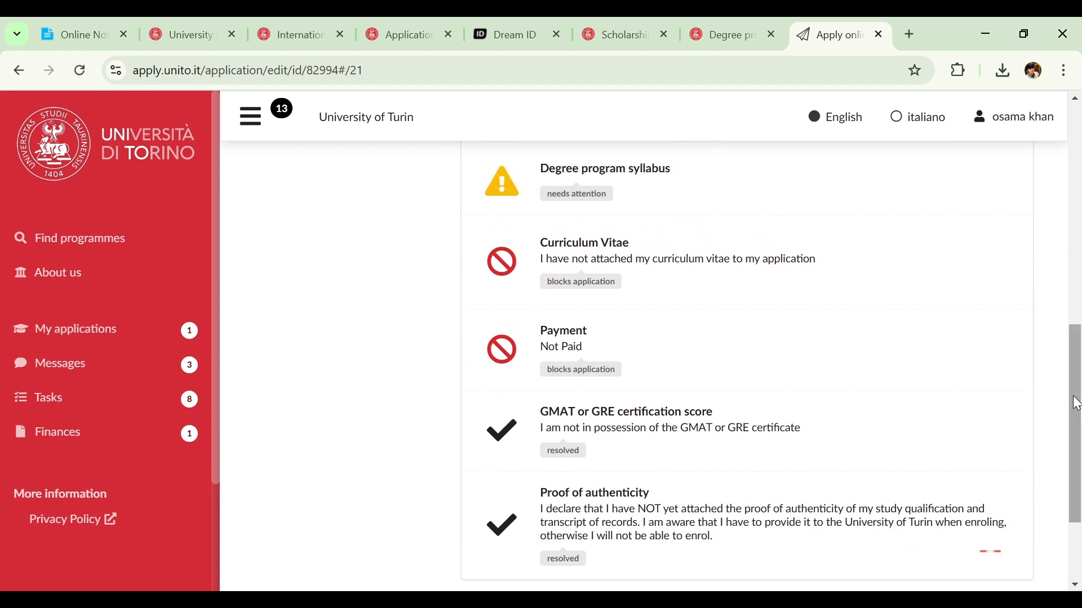
click(562, 345)
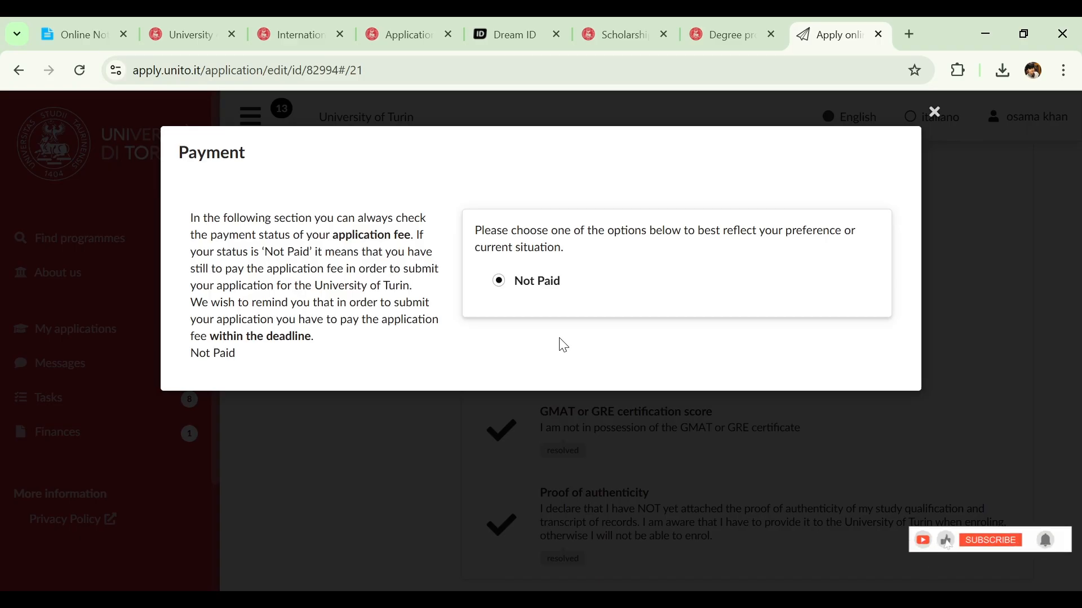
click(934, 112)
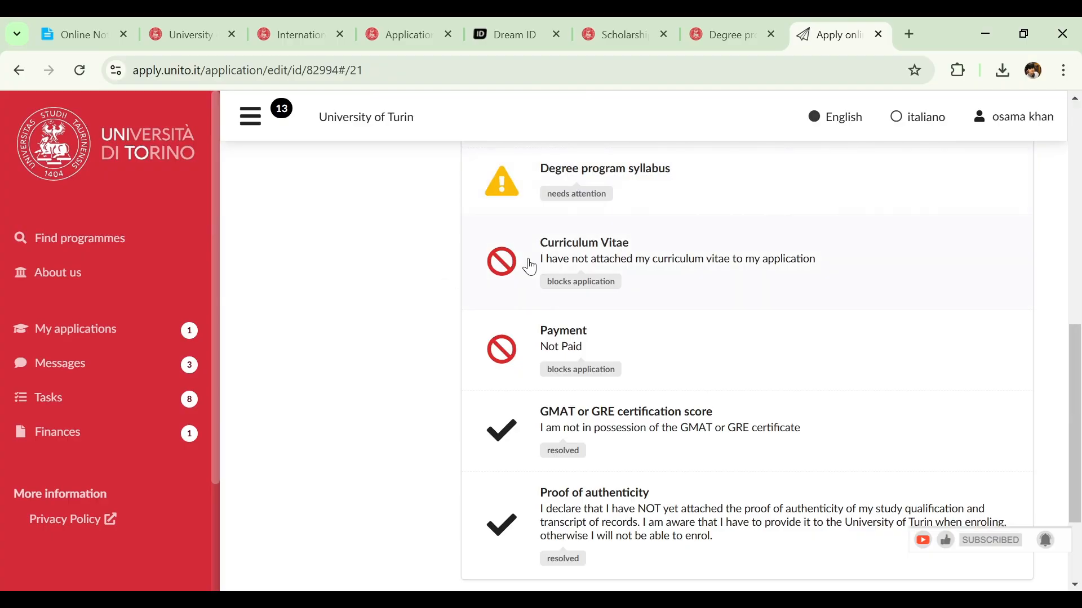
Step: Read the invoice message in the applicant's messages, view the linked application fee invoice, and return to the message
click(44, 365)
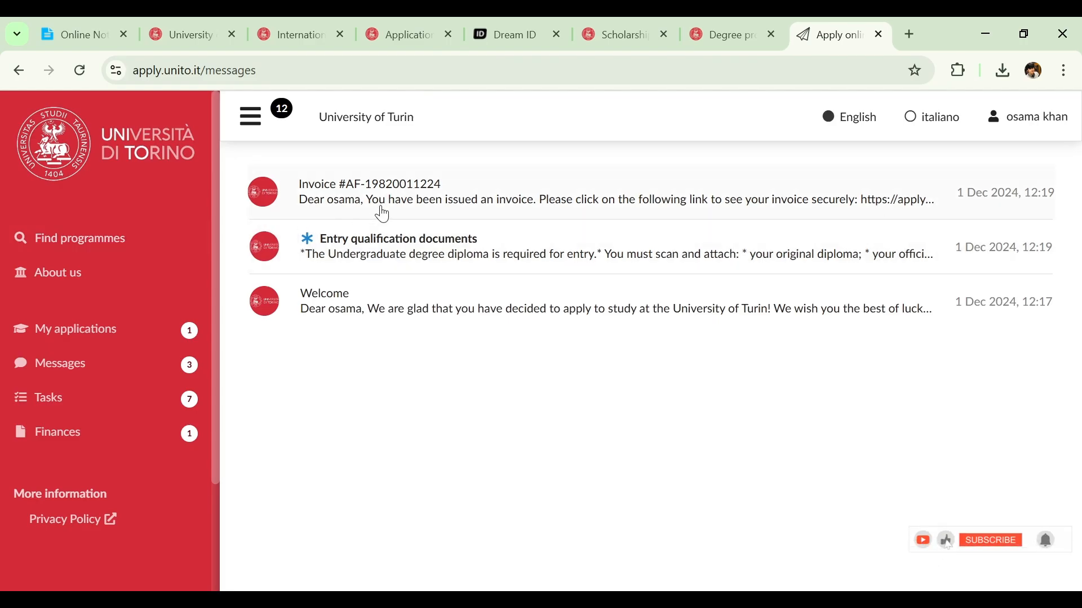
click(382, 214)
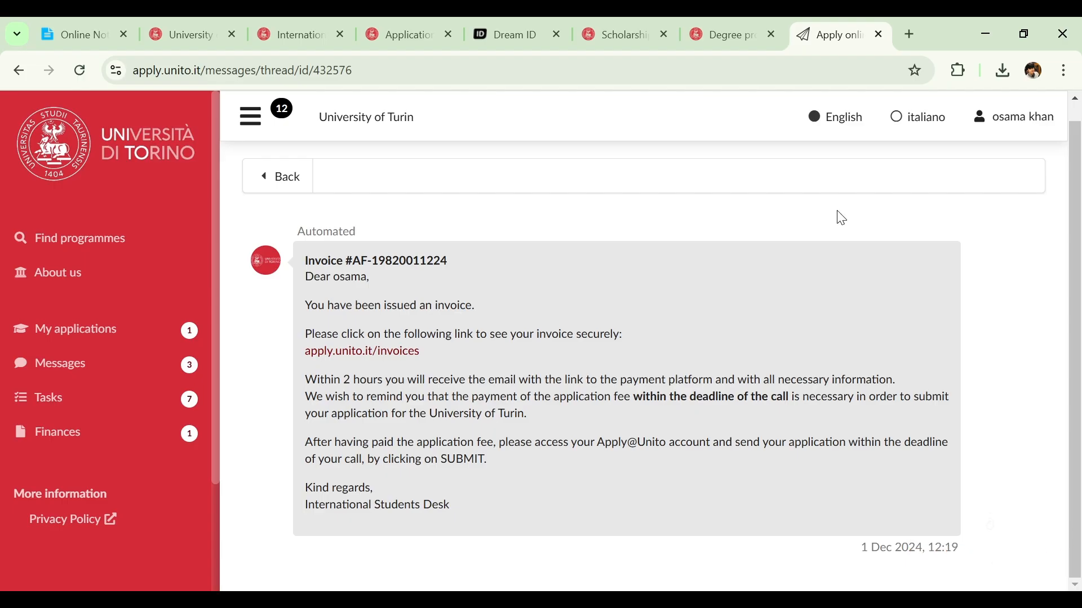
click(354, 360)
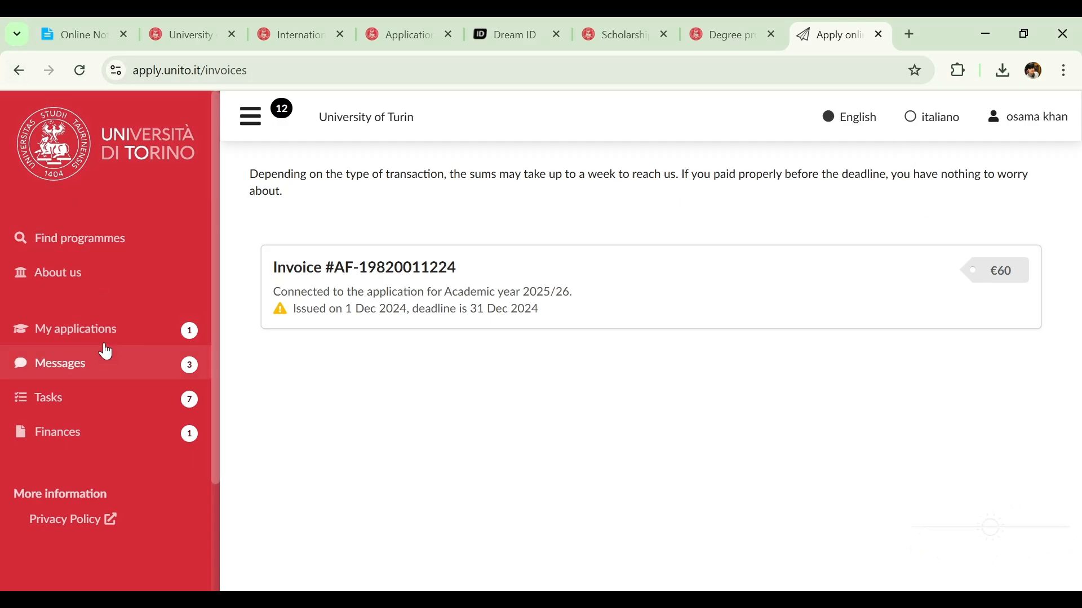
click(19, 70)
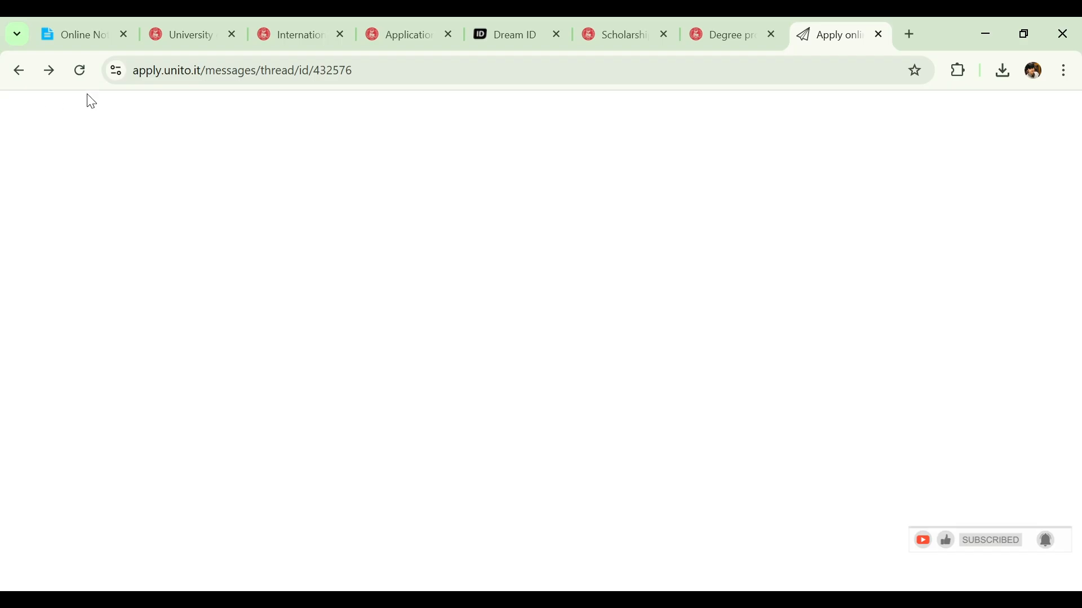
Step: Switch to the already open Degree programs in English page and view it from its beginning
click(714, 20)
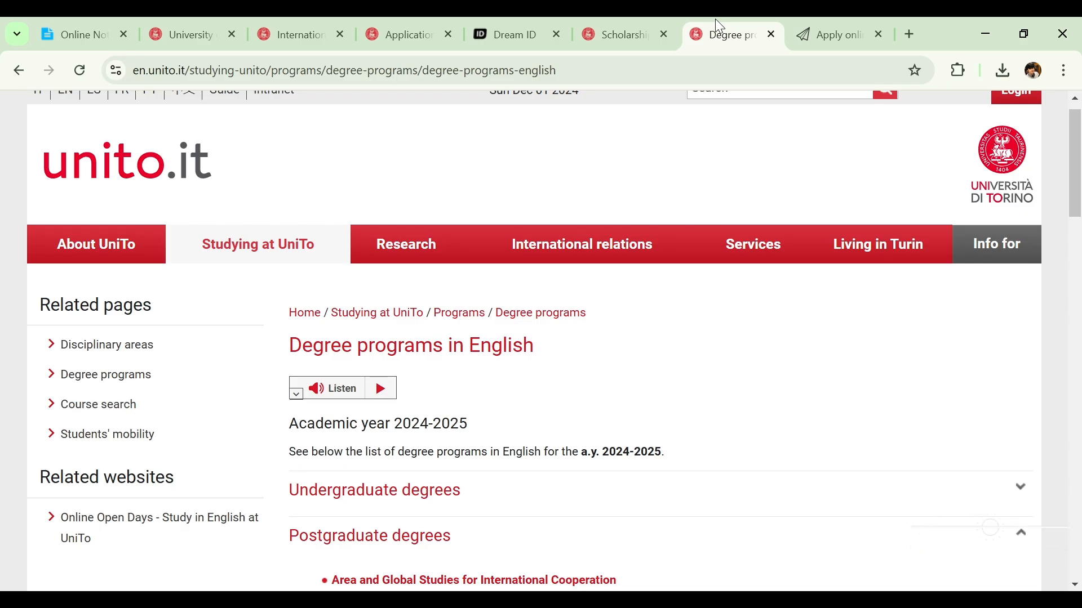
drag(1073, 162, 1078, 109)
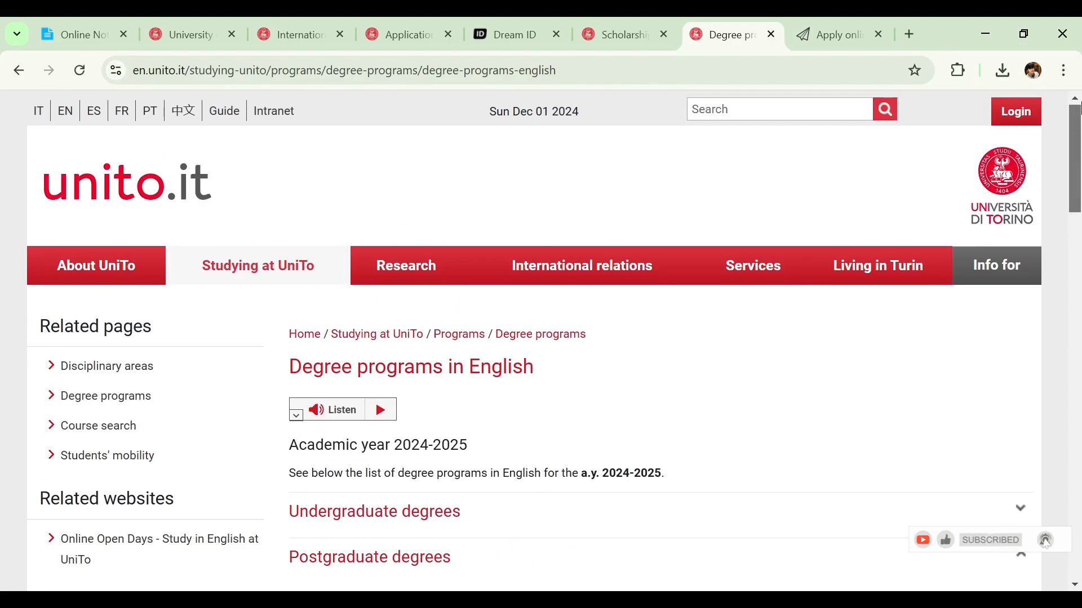